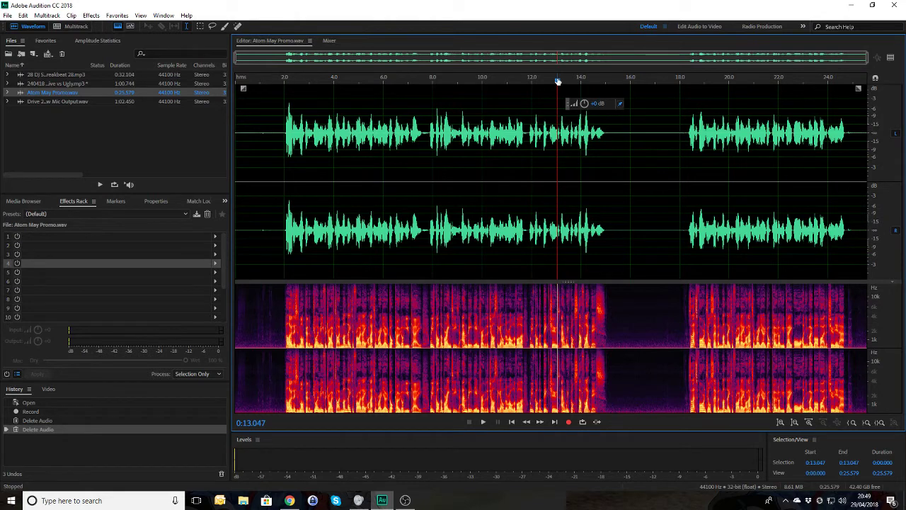
# Step: Play the Atom May Promo.wav recording from about 0:13 to near its end
pyautogui.press('space')
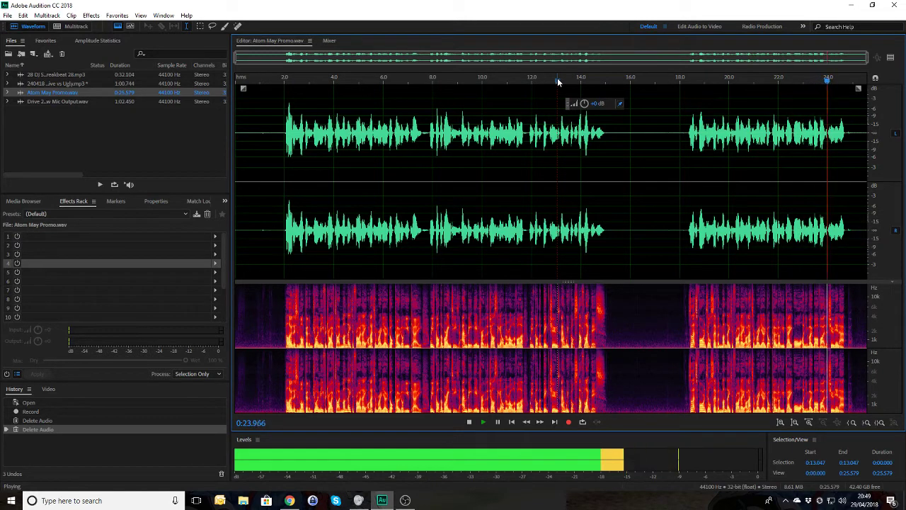
pyautogui.press('space')
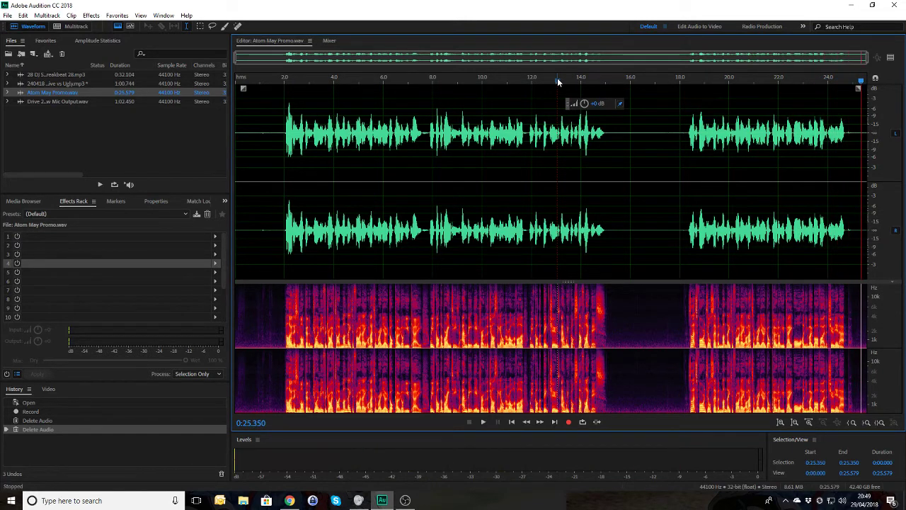
# Step: Open Drive 240418 Raw Mic Output.wav in the waveform editor and play it from just before the first speech
pyautogui.doubleClick(66, 102)
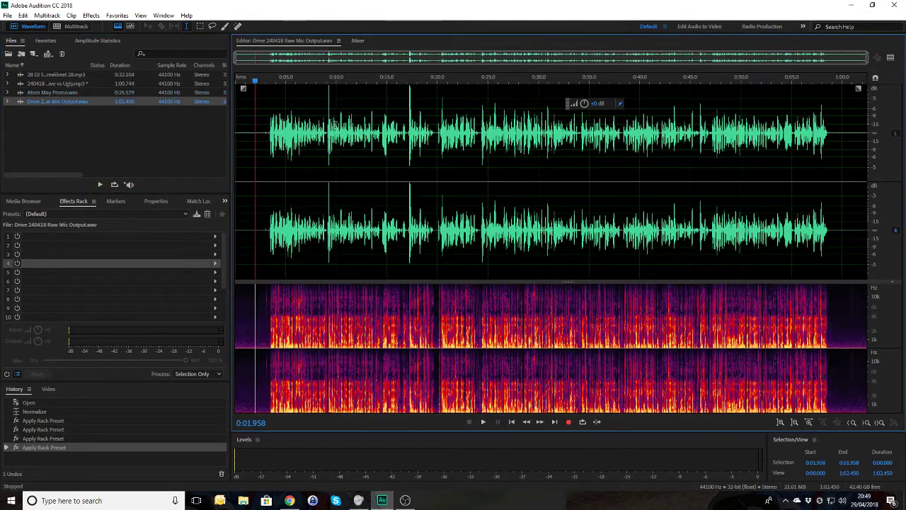
pyautogui.click(264, 132)
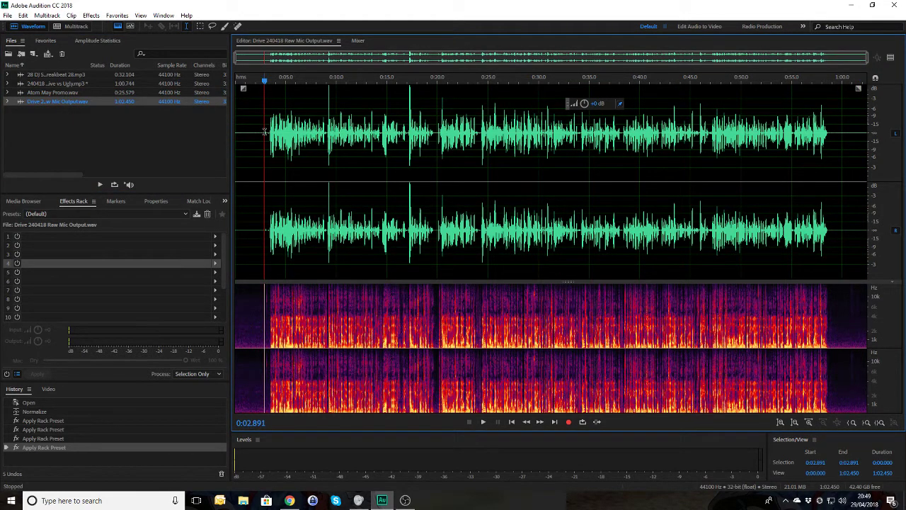
pyautogui.press('space')
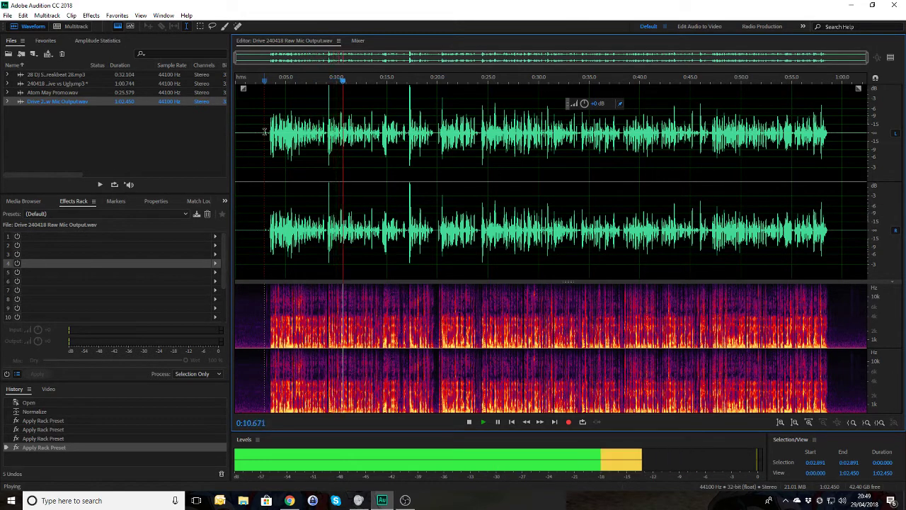
pyautogui.press('space')
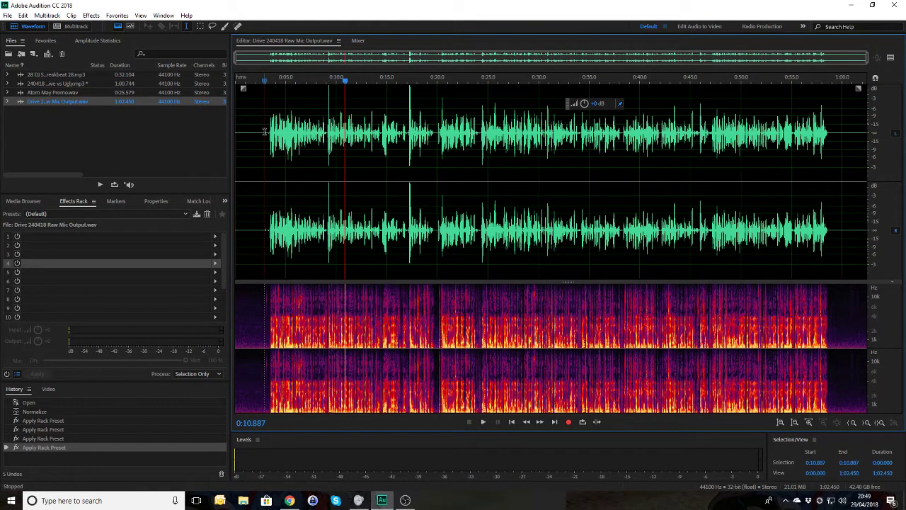
# Step: Open 240418 Attractive vs Ugly.mp3 in the waveform editor and listen to its opening seconds twice
pyautogui.click(55, 85)
pyautogui.doubleClick(54, 85)
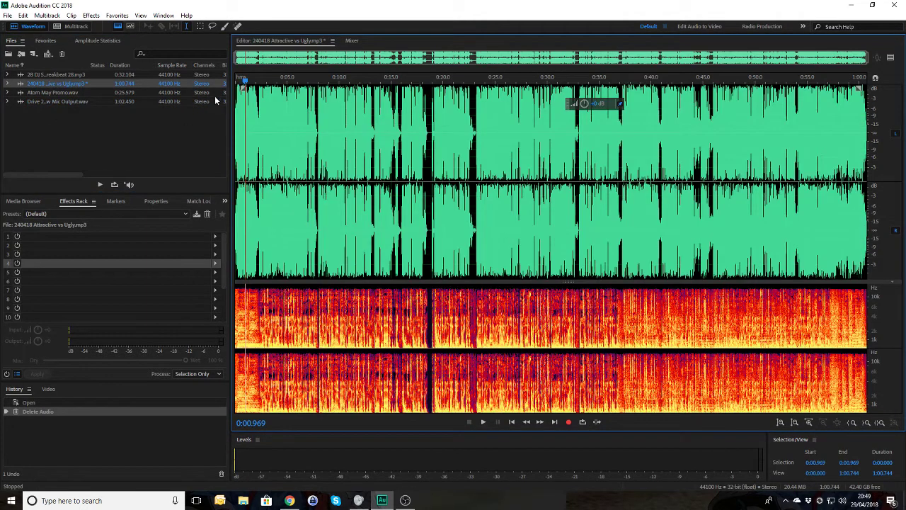
pyautogui.press('space')
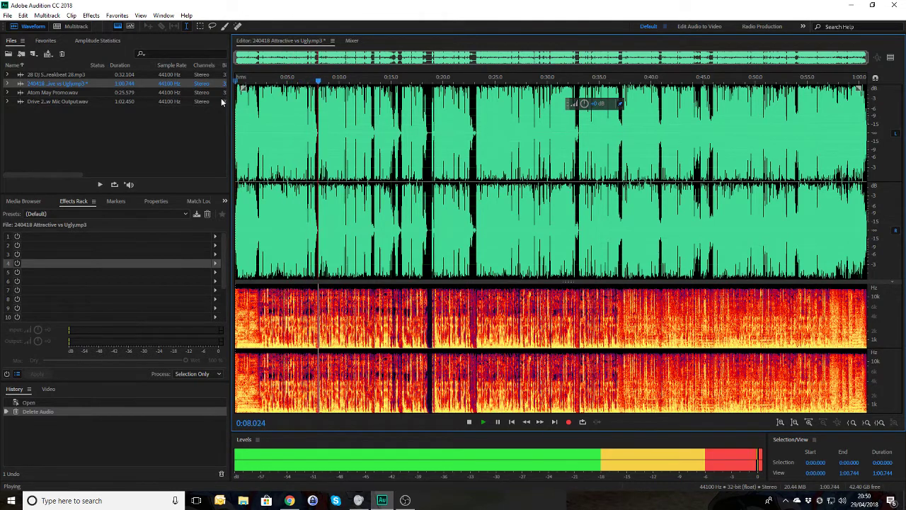
pyautogui.press('space')
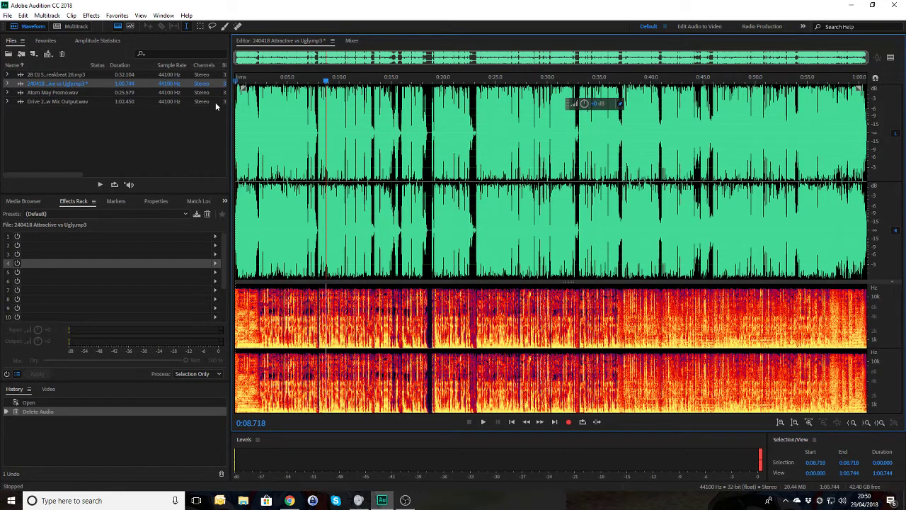
pyautogui.press('Home')
pyautogui.press('space')
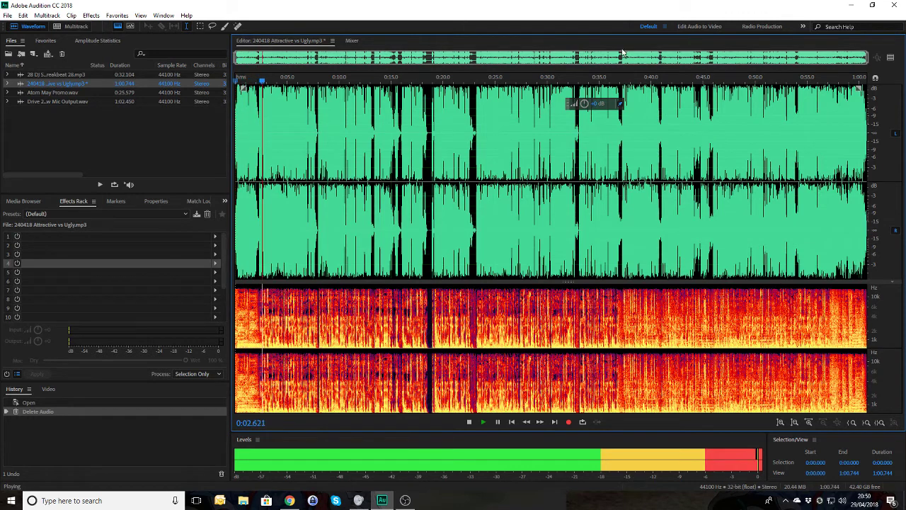
pyautogui.press('space')
# Step: Spot-check the second half of the Attractive vs Ugly promo by playing short passages from about 0:50, 0:46, 0:43, 0:39 and 0:35
pyautogui.click(761, 81)
pyautogui.press('space')
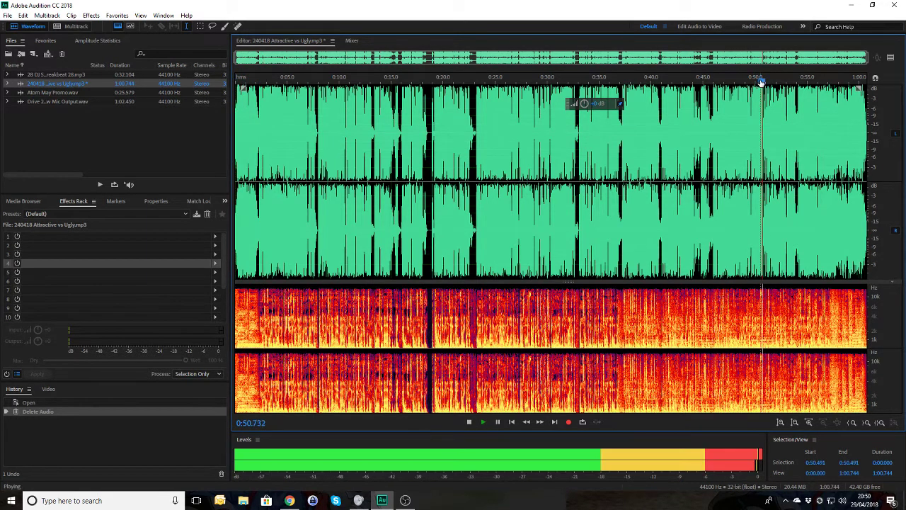
pyautogui.click(712, 81)
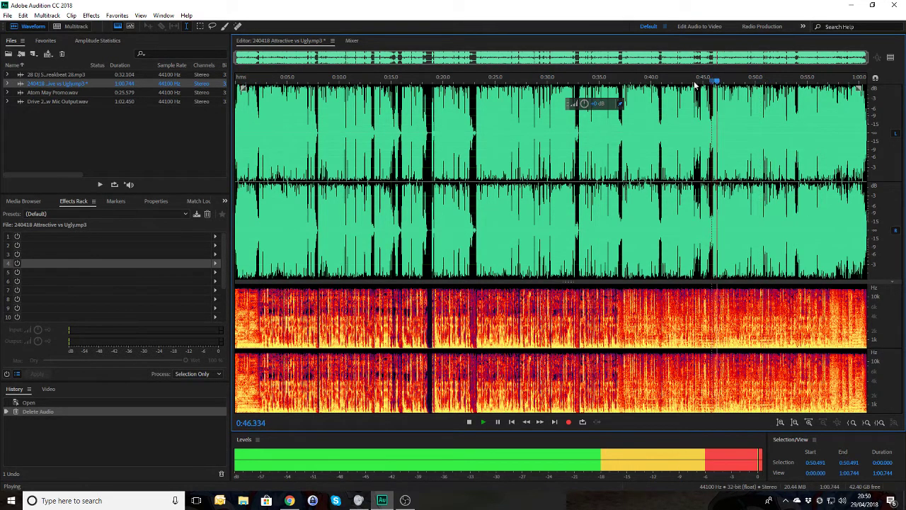
pyautogui.click(682, 82)
pyautogui.press('space')
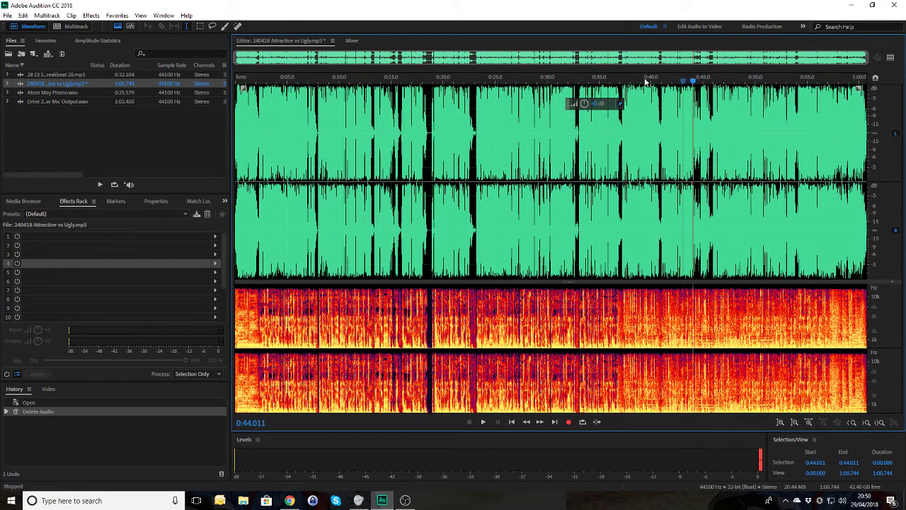
pyautogui.click(645, 81)
pyautogui.press('space')
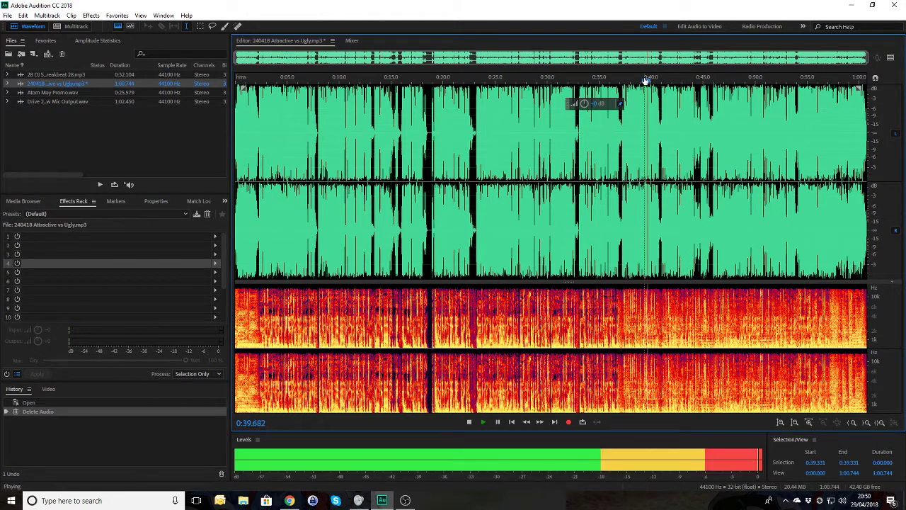
pyautogui.press('space')
pyautogui.click(599, 81)
pyautogui.press('space')
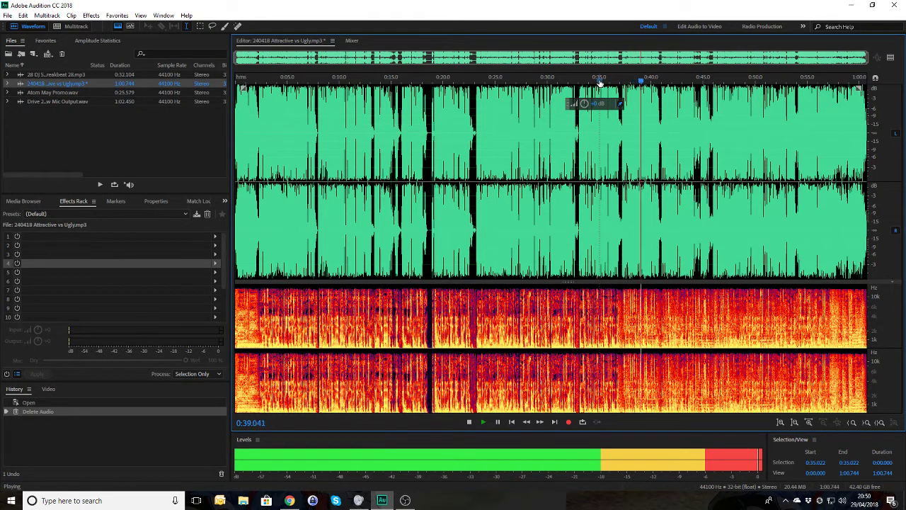
pyautogui.press('space')
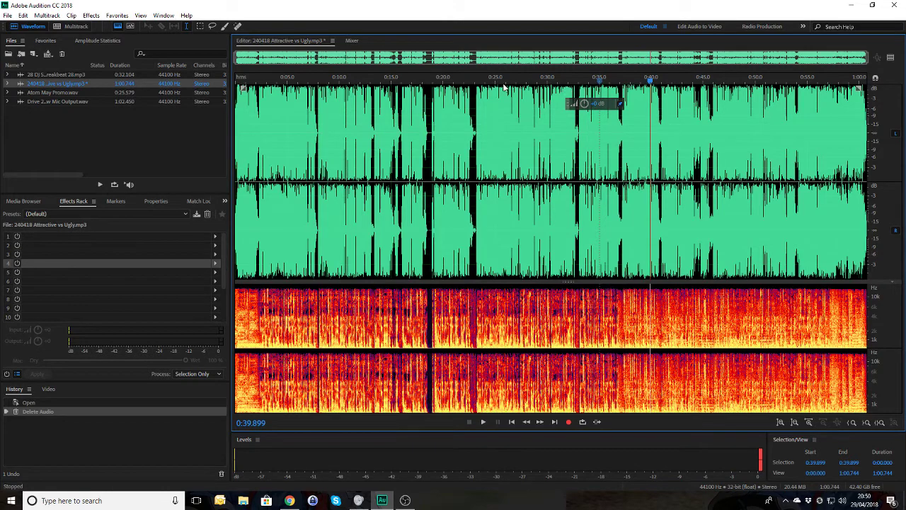
# Step: Reopen Drive 240418 Raw Mic Output.wav and listen to short passages from about 0:03 and 0:46
pyautogui.doubleClick(69, 101)
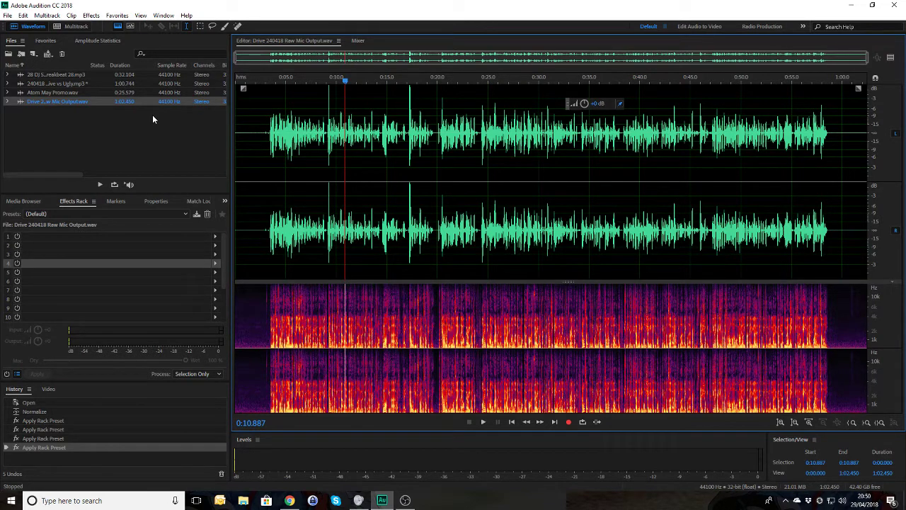
pyautogui.click(267, 83)
pyautogui.press('space')
pyautogui.press('space')
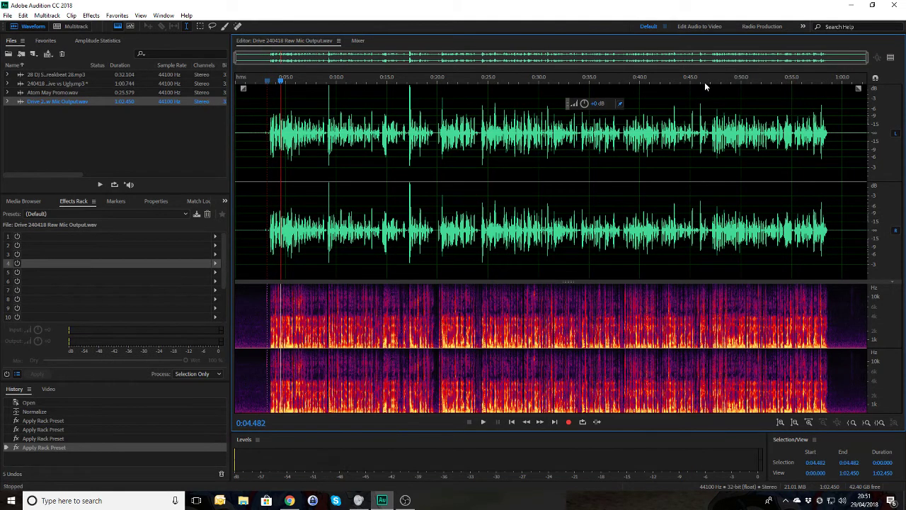
pyautogui.click(701, 78)
pyautogui.press('space')
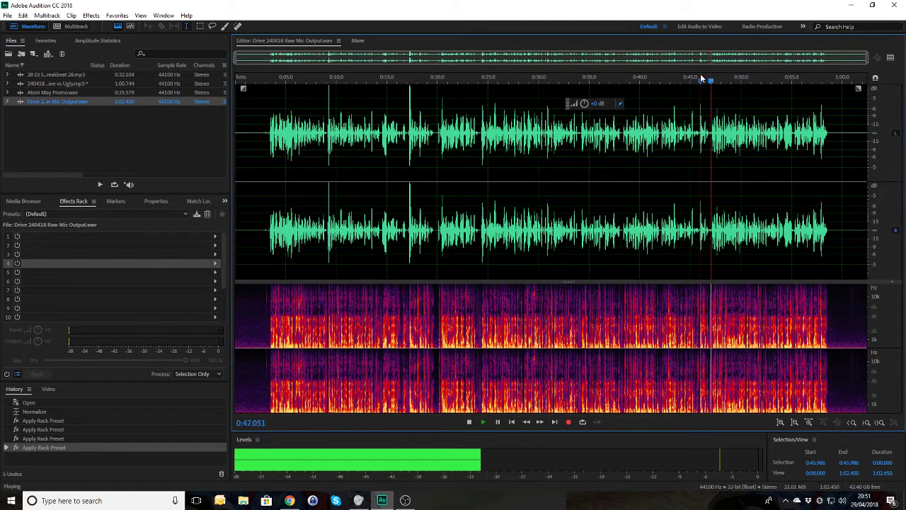
pyautogui.press('space')
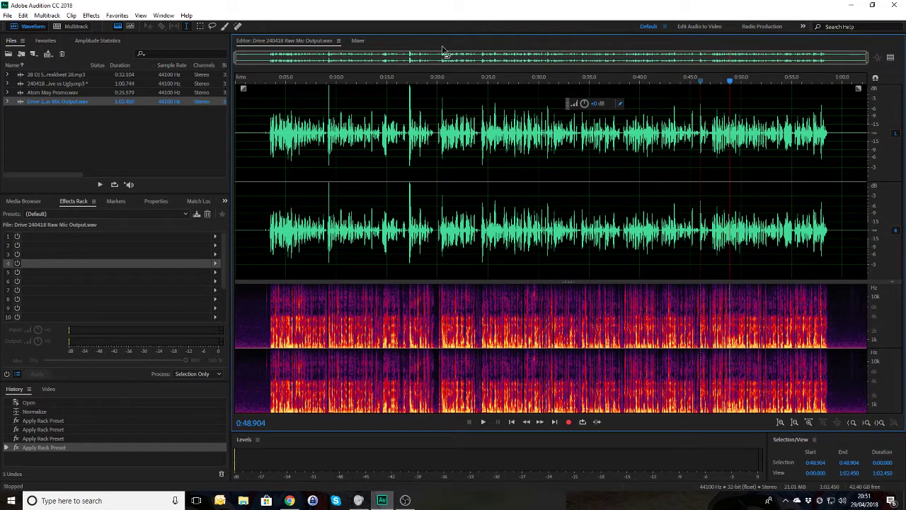
# Step: Open the music file 28 DJ Swamp - Breakbeat 28.mp3 and play its first few seconds
pyautogui.click(55, 74)
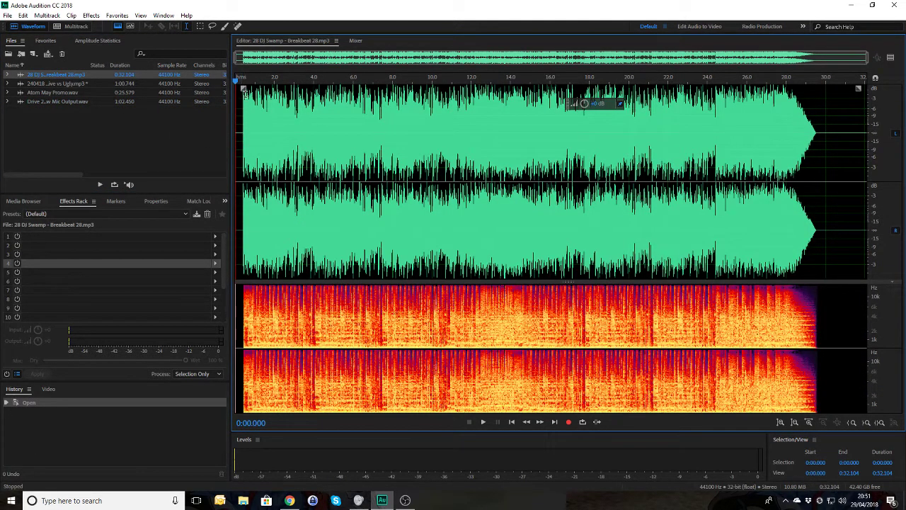
pyautogui.click(239, 80)
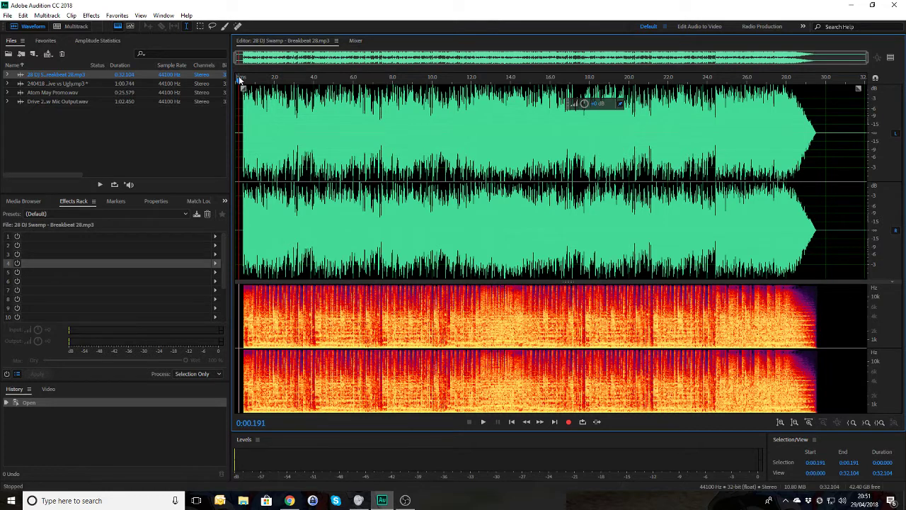
pyautogui.press('space')
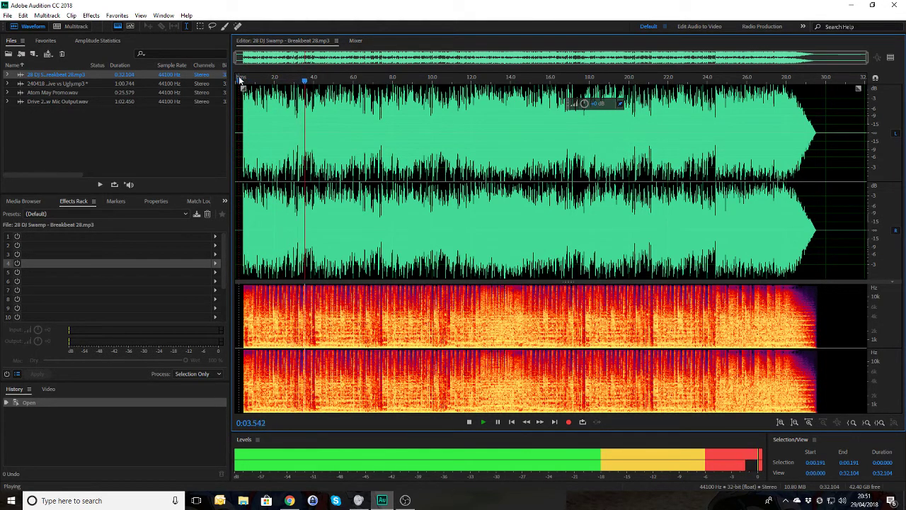
pyautogui.press('space')
# Step: Normalize the whole breakbeat track to -0.1 dB with the saved favorite and play back its opening
pyautogui.click(117, 15)
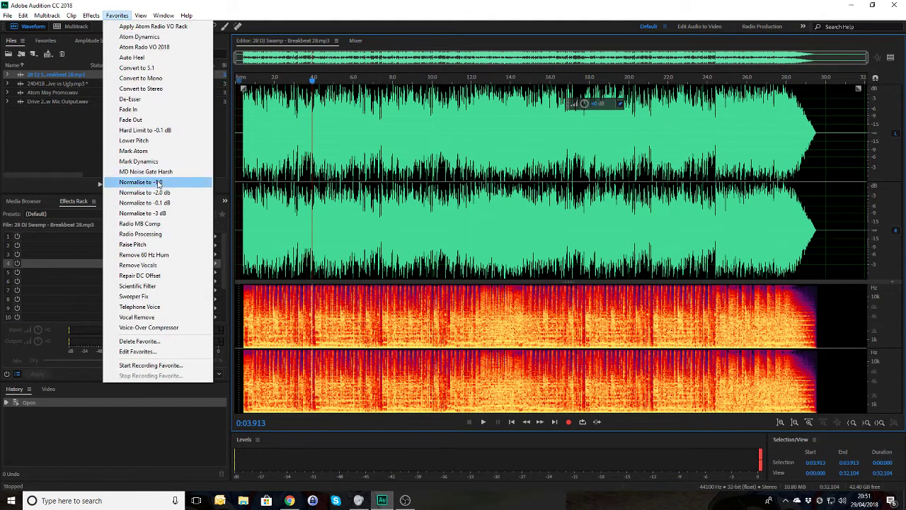
pyautogui.click(162, 204)
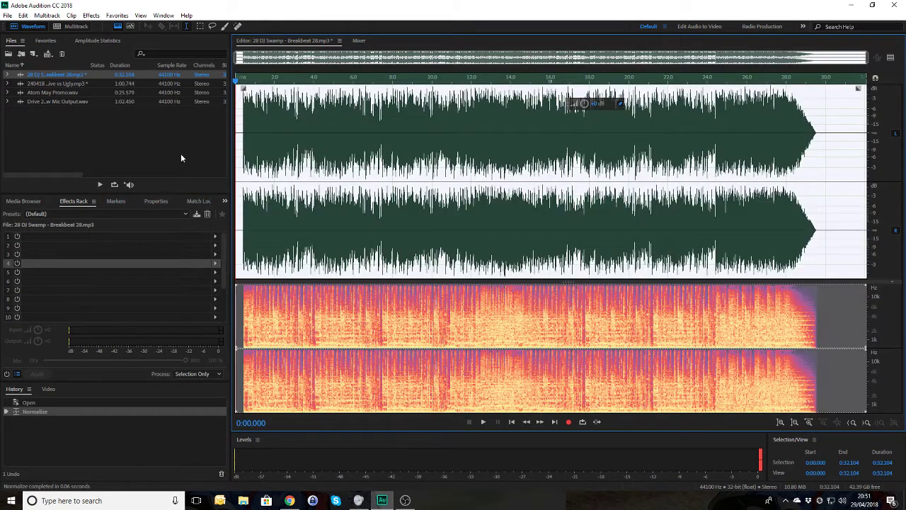
pyautogui.press('space')
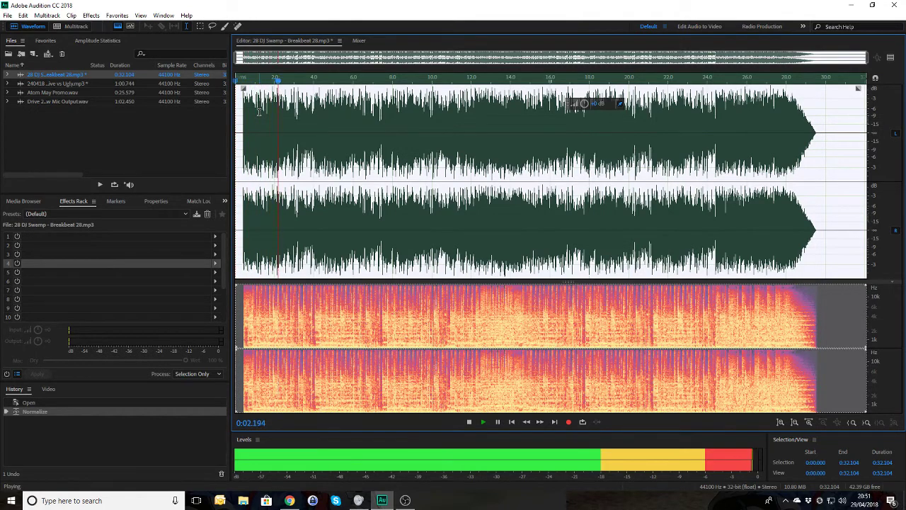
pyautogui.press('space')
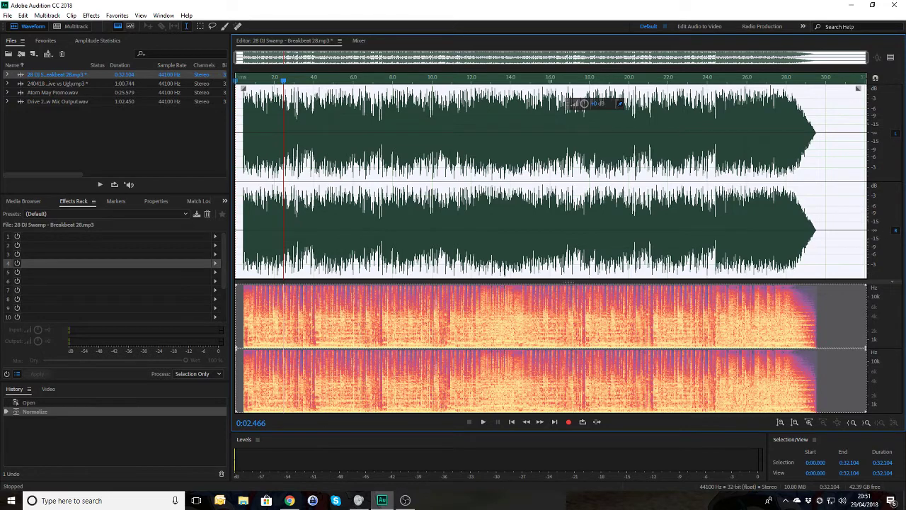
# Step: Create a new multitrack session named Atom May Promo from the Mark template in the Session Files folder
pyautogui.hotkey('alt', 'Tab')
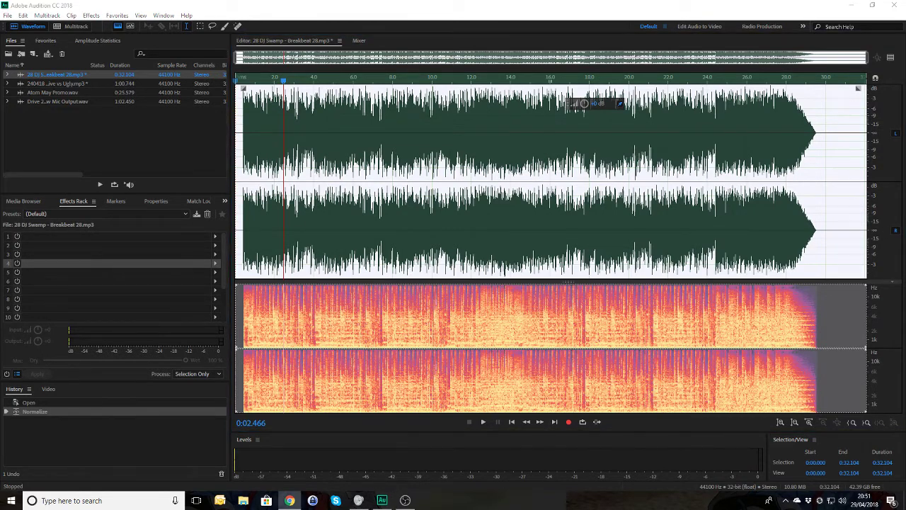
pyautogui.click(76, 27)
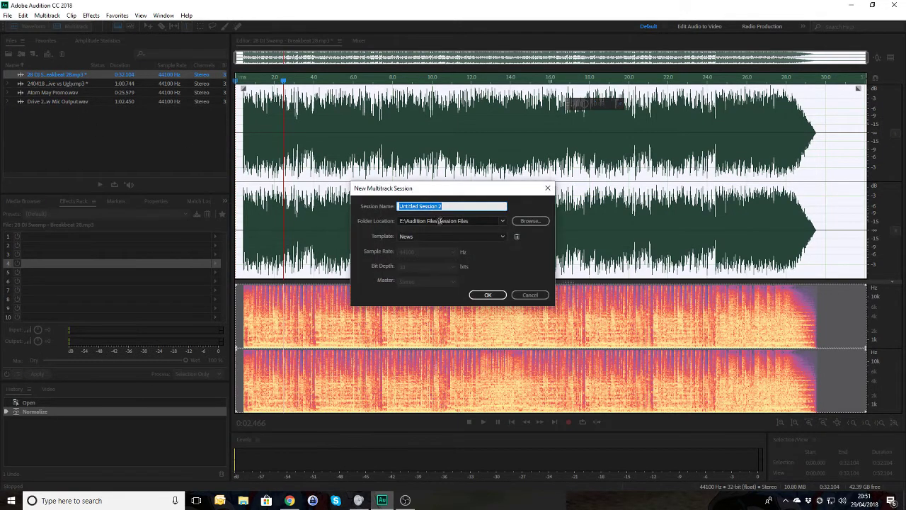
pyautogui.click(504, 237)
pyautogui.click(446, 320)
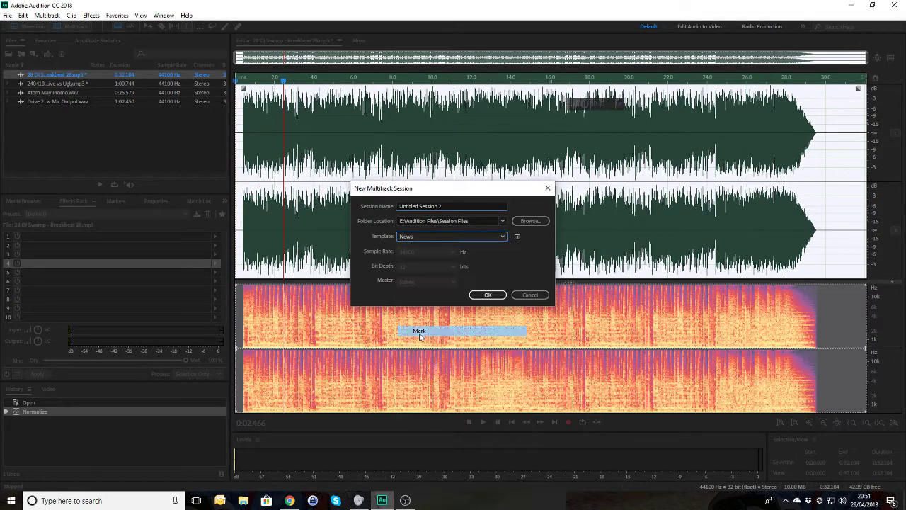
pyautogui.click(488, 295)
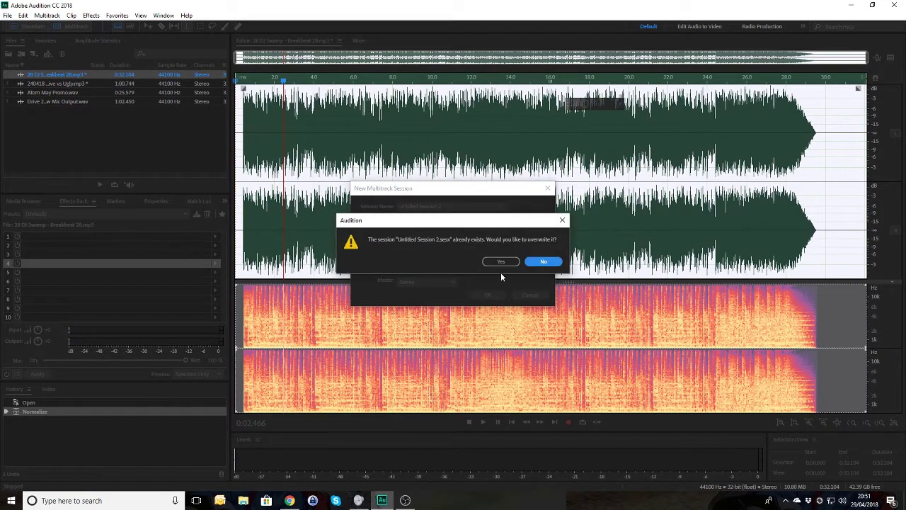
pyautogui.click(544, 261)
pyautogui.write('At')
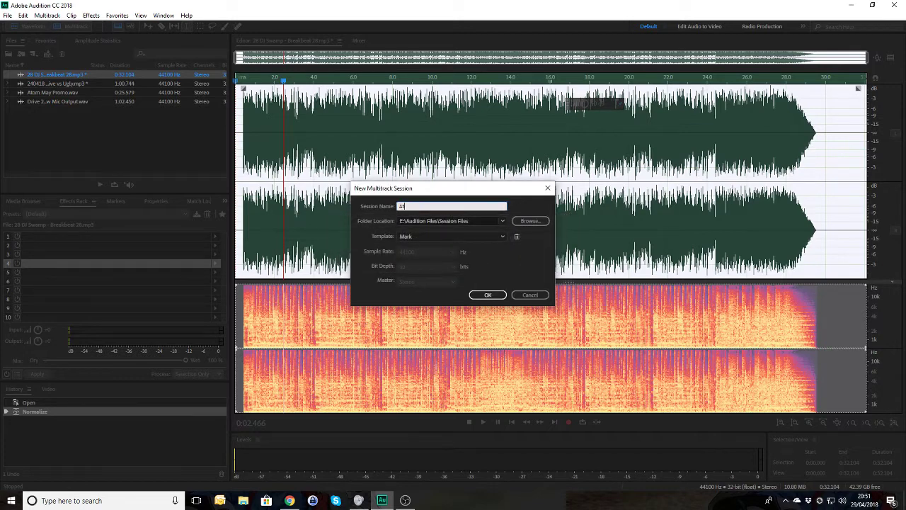
pyautogui.write('om May Promo')
pyautogui.click(495, 296)
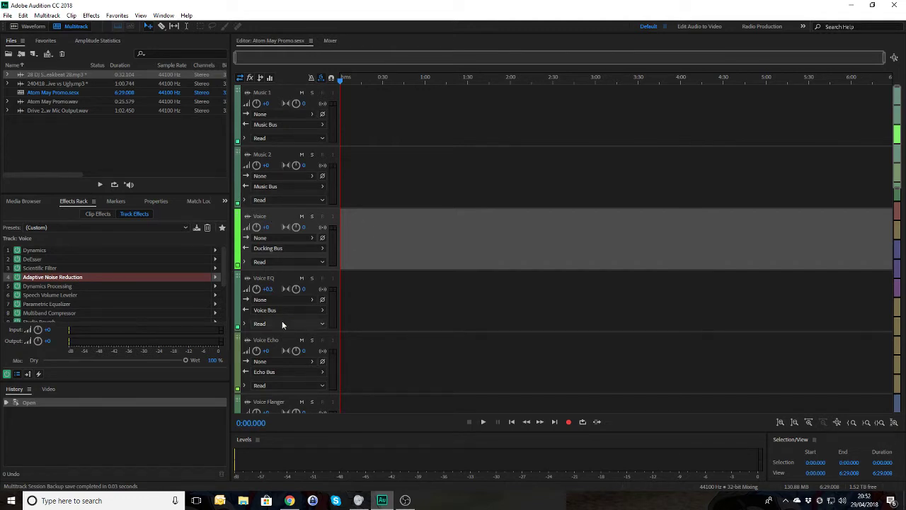
# Step: Look through the session's voice and effect tracks and their bus routing
pyautogui.scroll(-3, 393, 297)
pyautogui.scroll(-3, 293, 344)
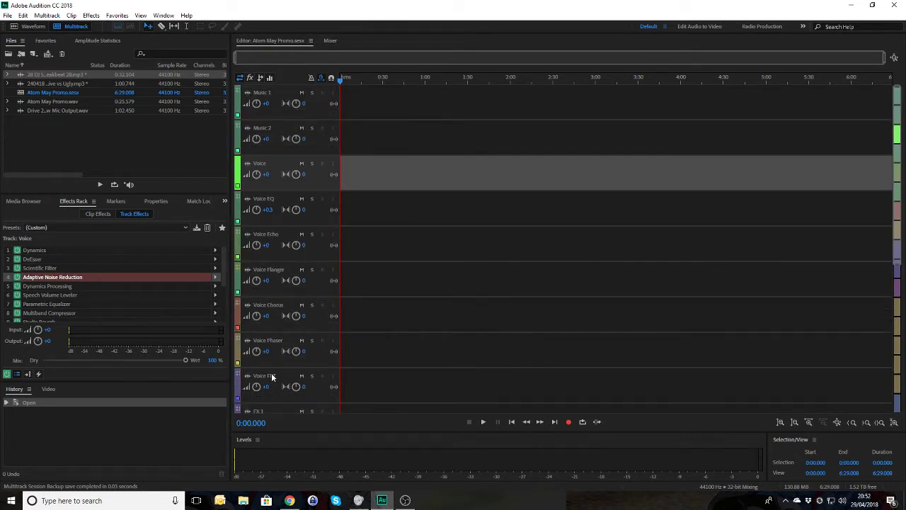
pyautogui.scroll(2, 304, 342)
pyautogui.scroll(2, 297, 343)
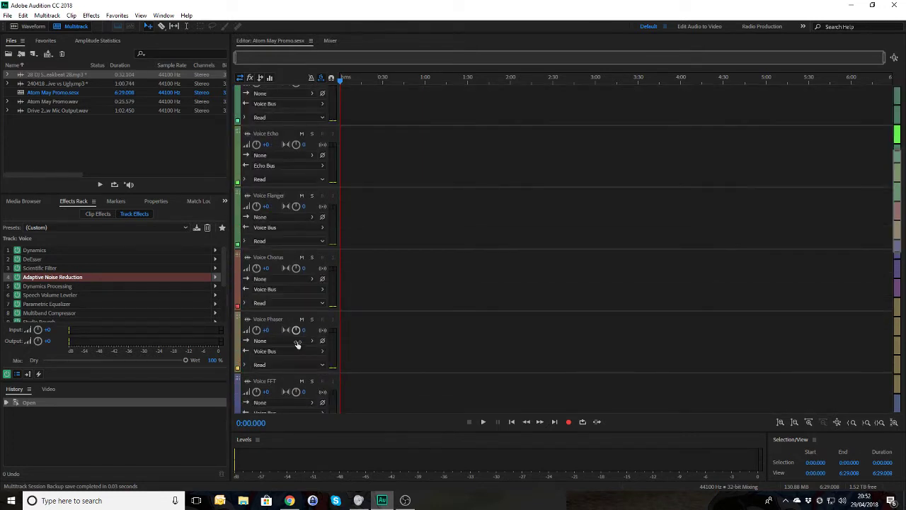
# Step: Look through the remaining voice and FX tracks, the buses and the Master track, including the Voice Phaser's effects
pyautogui.click(297, 341)
pyautogui.scroll(-1, 356, 326)
pyautogui.scroll(-3, 356, 327)
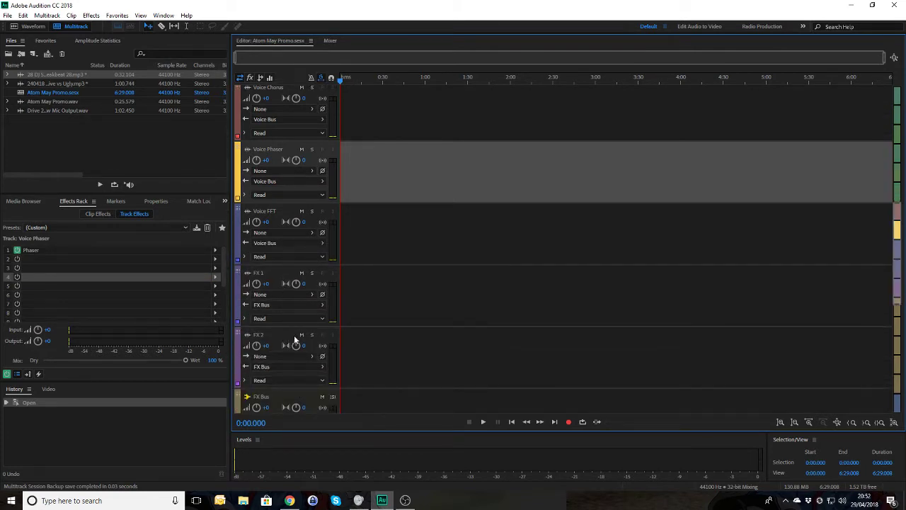
pyautogui.scroll(-1, 410, 352)
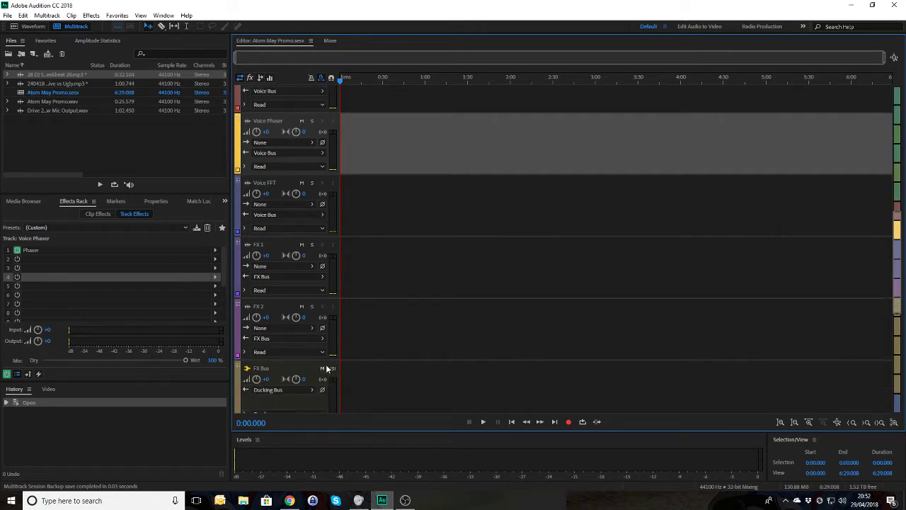
pyautogui.scroll(-2, 404, 318)
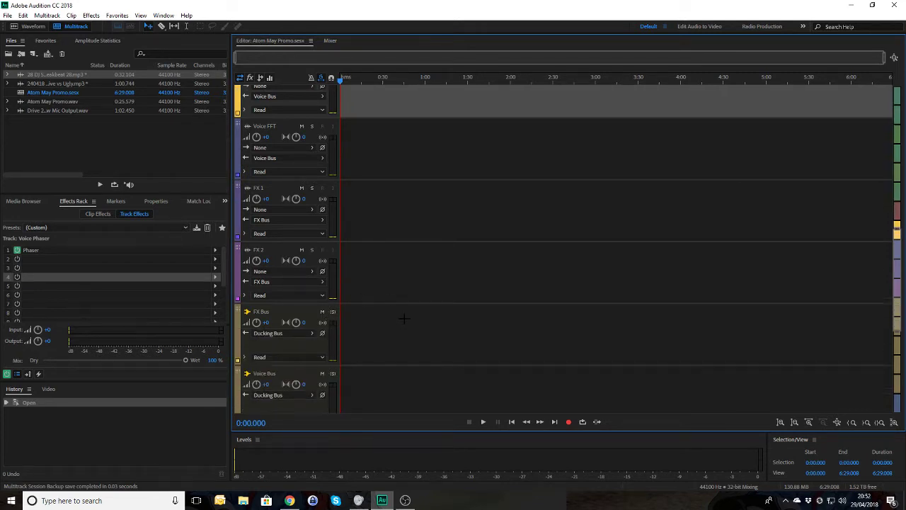
pyautogui.scroll(-9, 403, 318)
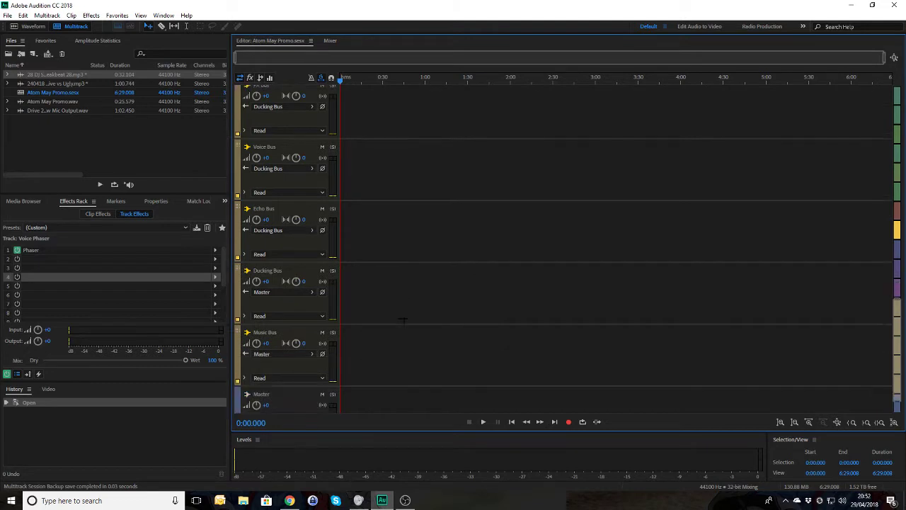
pyautogui.click(275, 362)
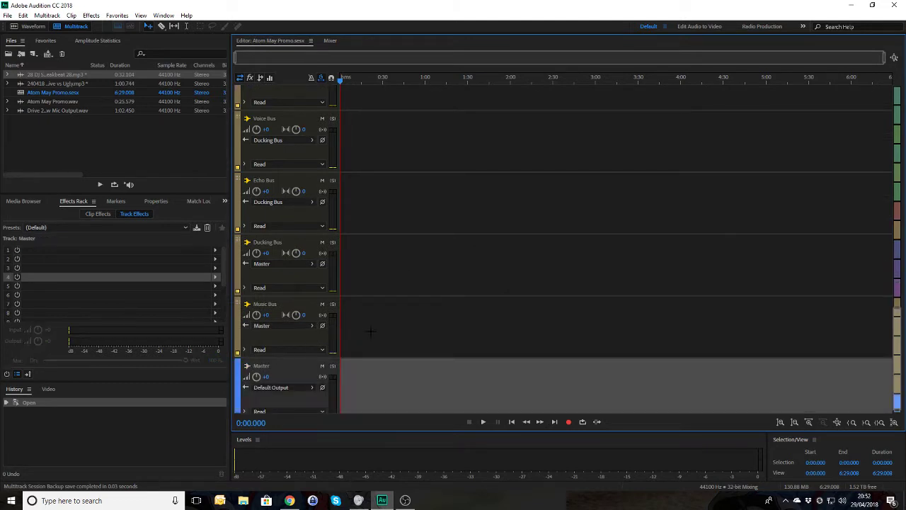
pyautogui.scroll(10, 413, 257)
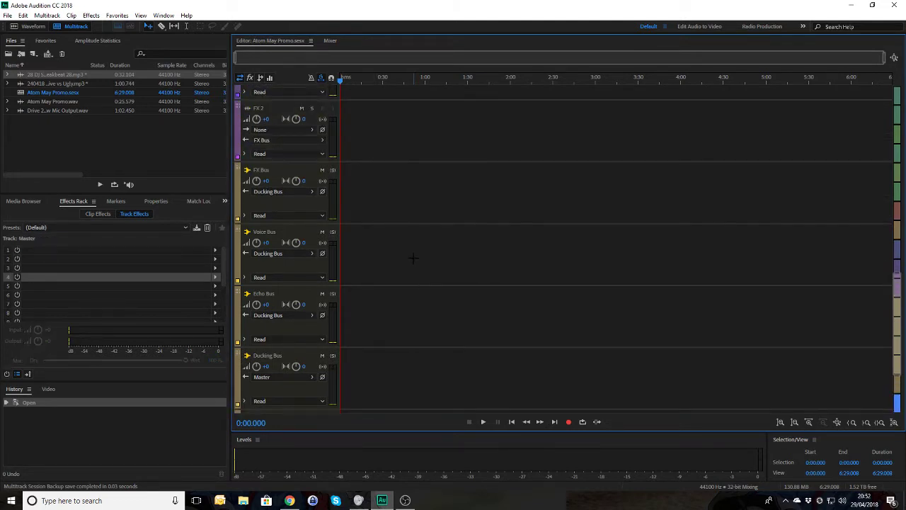
pyautogui.scroll(1, 412, 258)
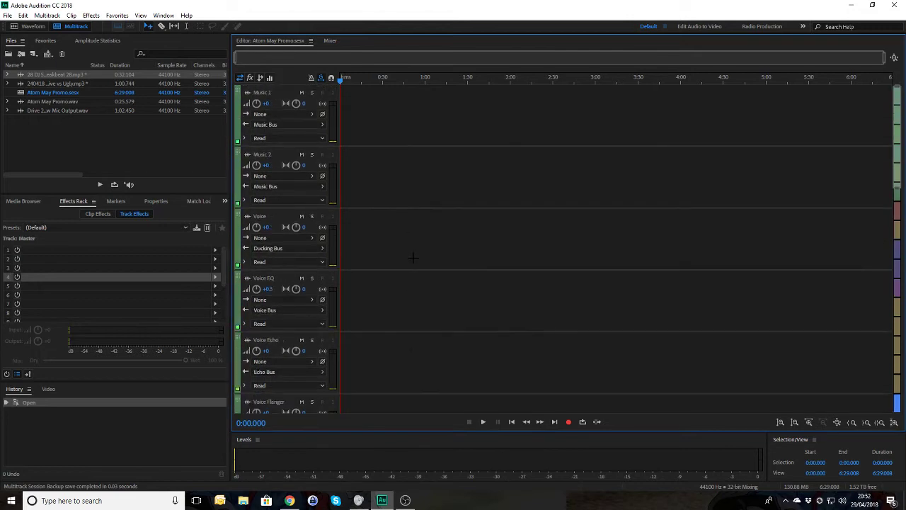
# Step: Place the breakbeat file on Music 1 and Atom May Promo.wav on the Voice track, both at the session start
pyautogui.moveTo(49, 72); pyautogui.dragTo(331, 108)
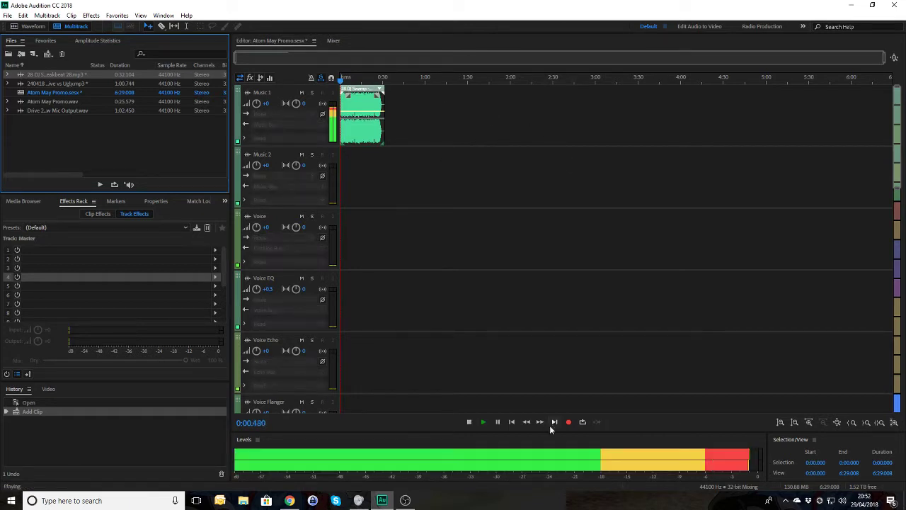
pyautogui.click(488, 423)
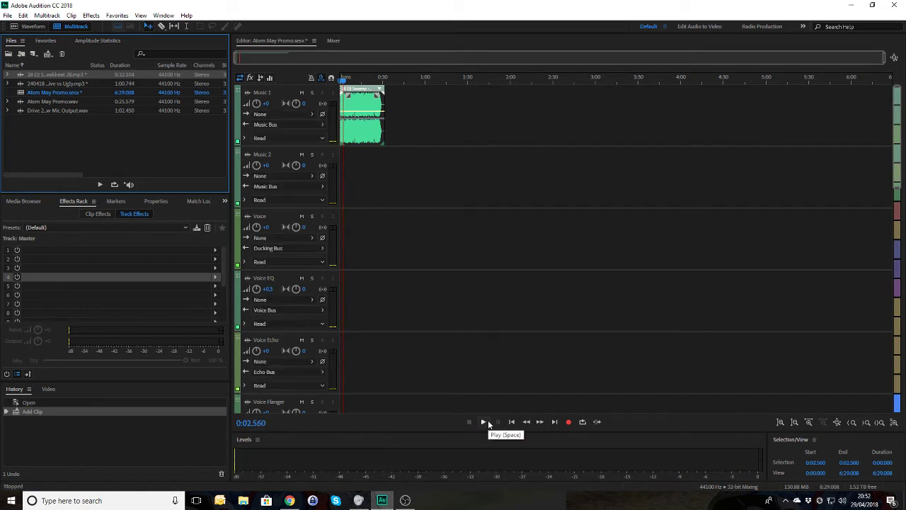
pyautogui.click(55, 93)
pyautogui.moveTo(49, 103); pyautogui.dragTo(337, 242)
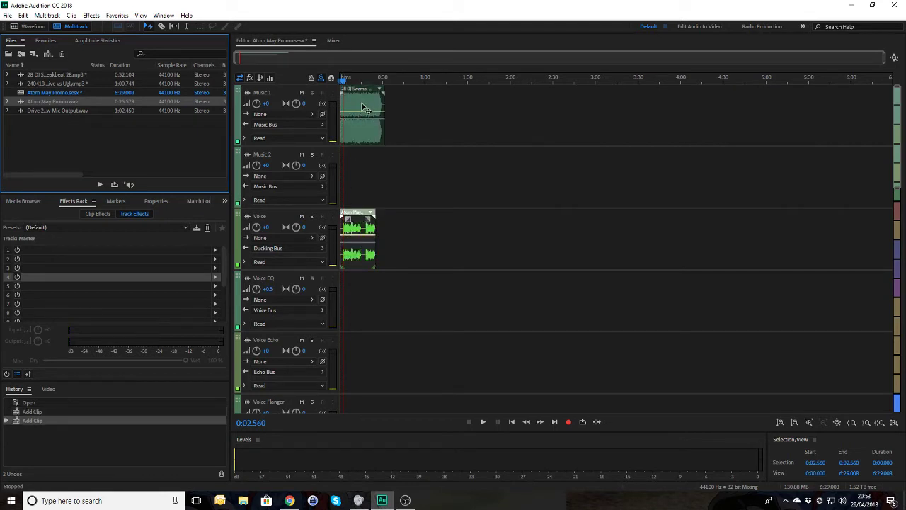
# Step: Trim the silence before the first word of the Voice clip and align the speech with the music's first beat at about 0:00.4
pyautogui.scroll(2, 365, 107)
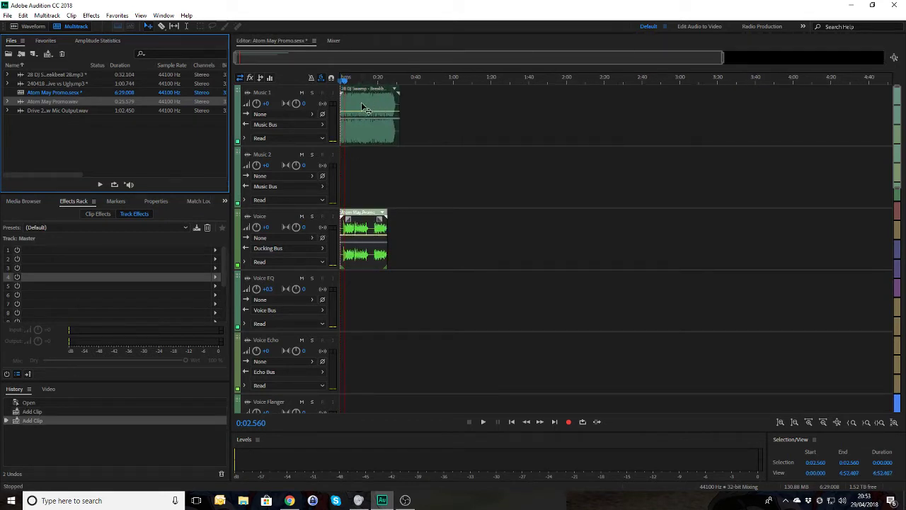
pyautogui.scroll(6, 364, 107)
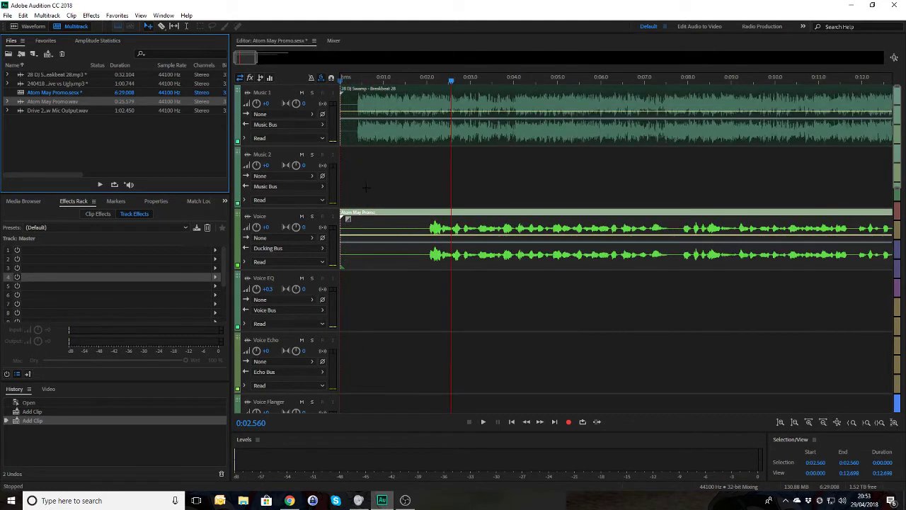
pyautogui.moveTo(340, 226); pyautogui.dragTo(380, 221)
pyautogui.click(349, 79)
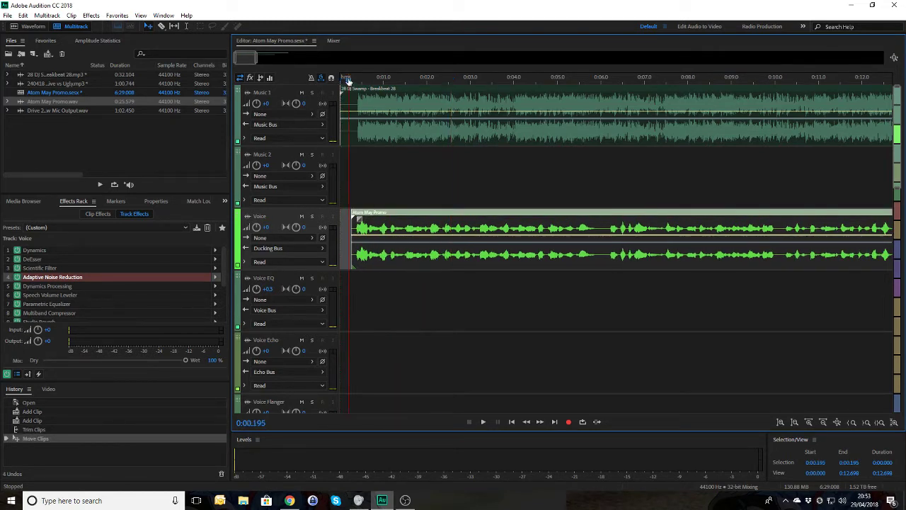
pyautogui.moveTo(358, 216); pyautogui.dragTo(360, 216)
pyautogui.moveTo(348, 82); pyautogui.dragTo(357, 82)
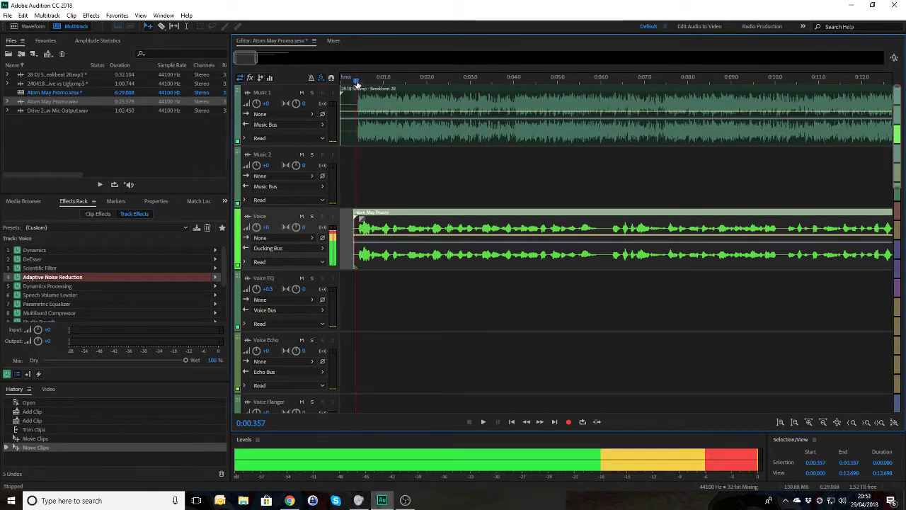
pyautogui.scroll(6, 357, 86)
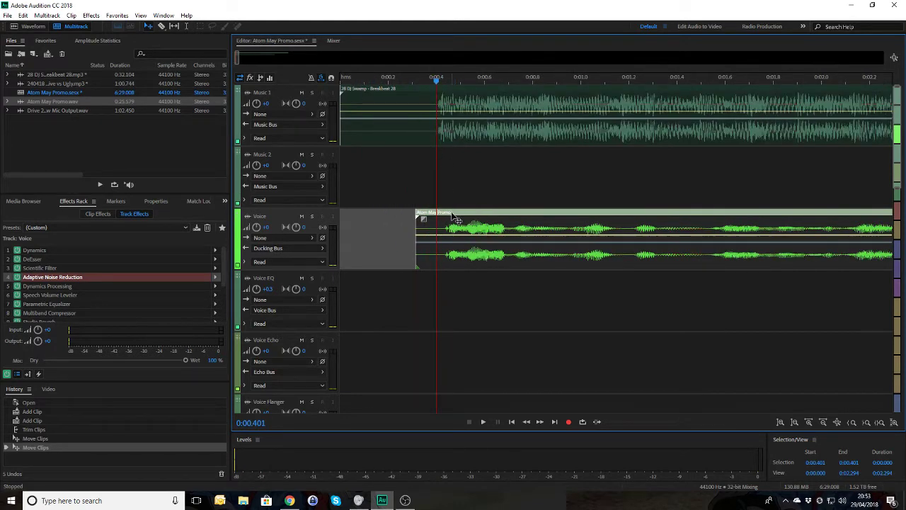
pyautogui.moveTo(457, 219); pyautogui.dragTo(452, 220)
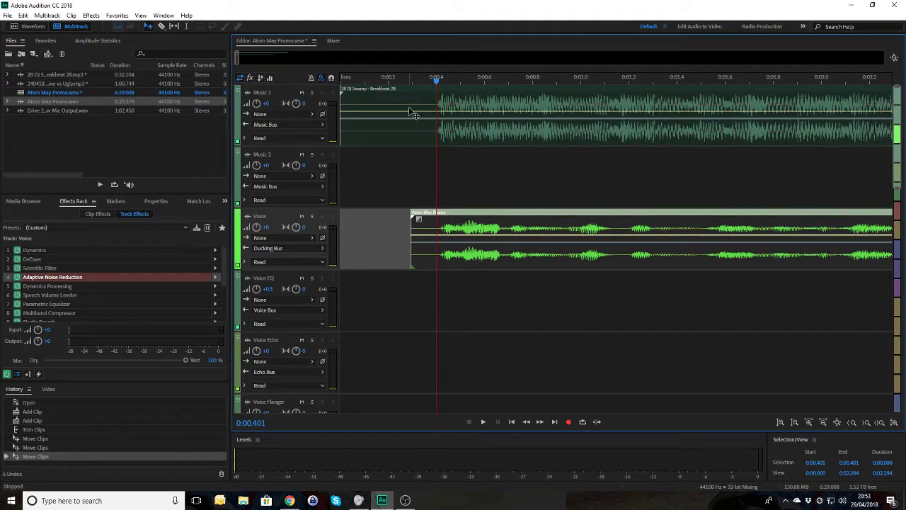
# Step: Play the mix from the opening, check the Voice track's effects and replay the passage around the first pause in speech
pyautogui.click(394, 82)
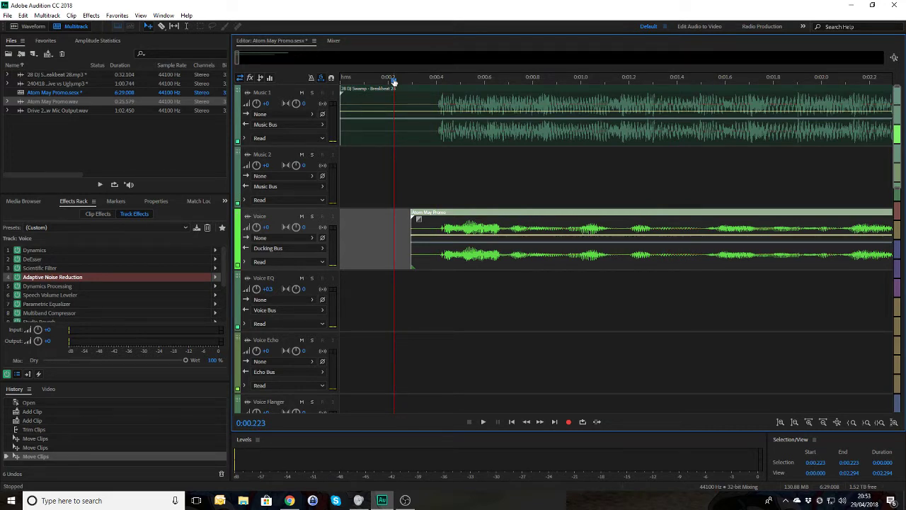
pyautogui.press('space')
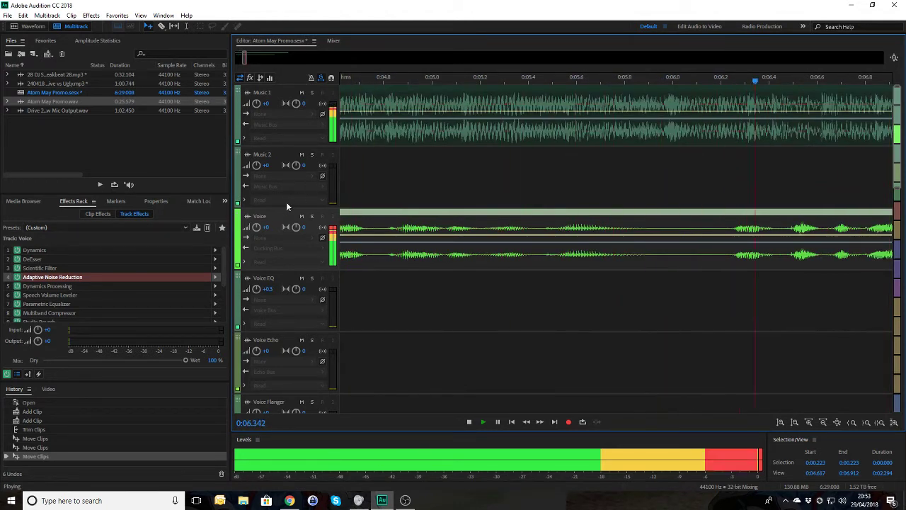
pyautogui.press('space')
pyautogui.scroll(-1, 122, 284)
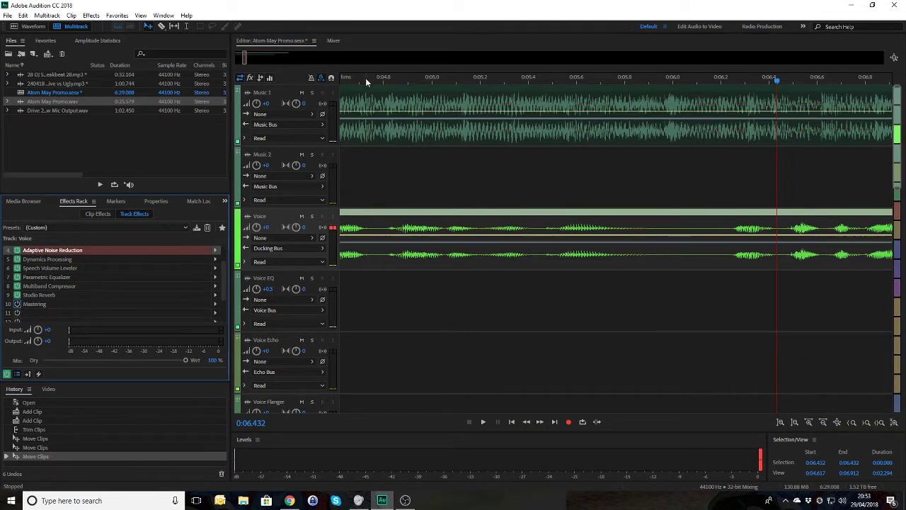
pyautogui.press('Home')
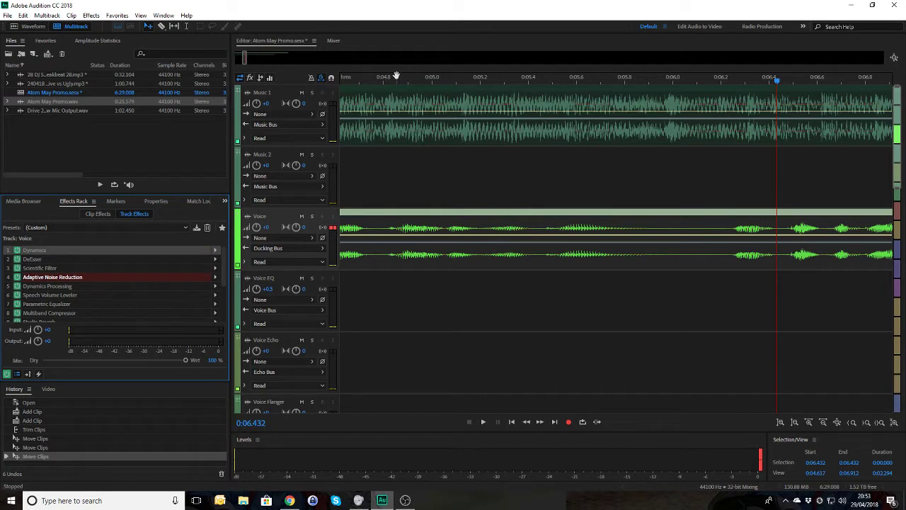
pyautogui.click(389, 79)
pyautogui.press('space')
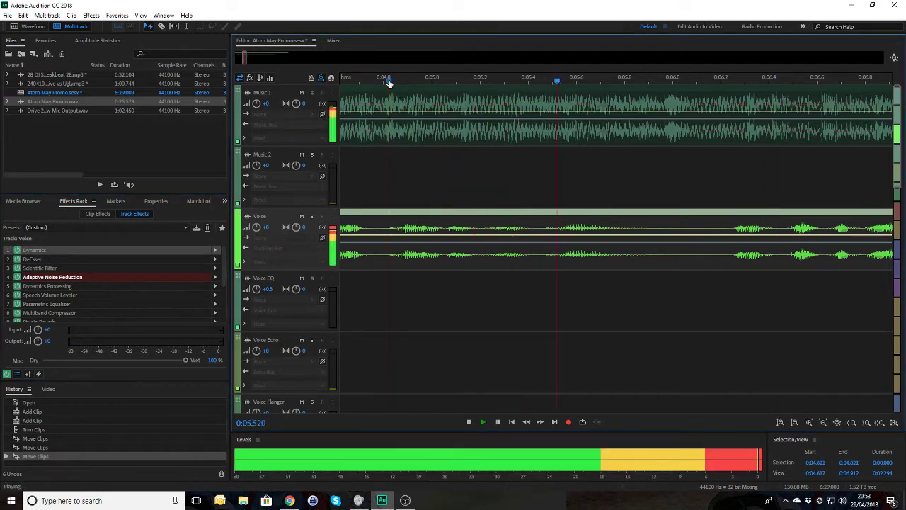
pyautogui.press('space')
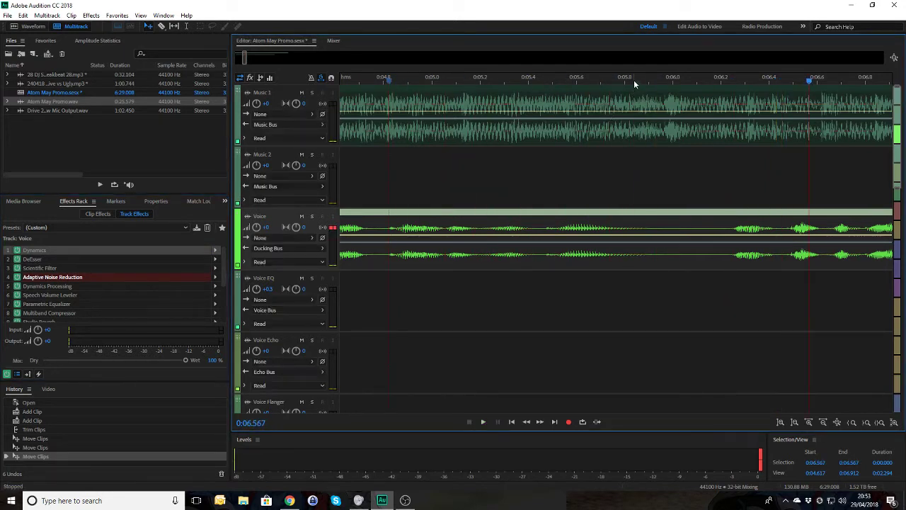
# Step: Split the Voice clip at 0:05.891 and 0:06.244 and ripple delete the silent piece between the cuts
pyautogui.moveTo(635, 80); pyautogui.dragTo(647, 84)
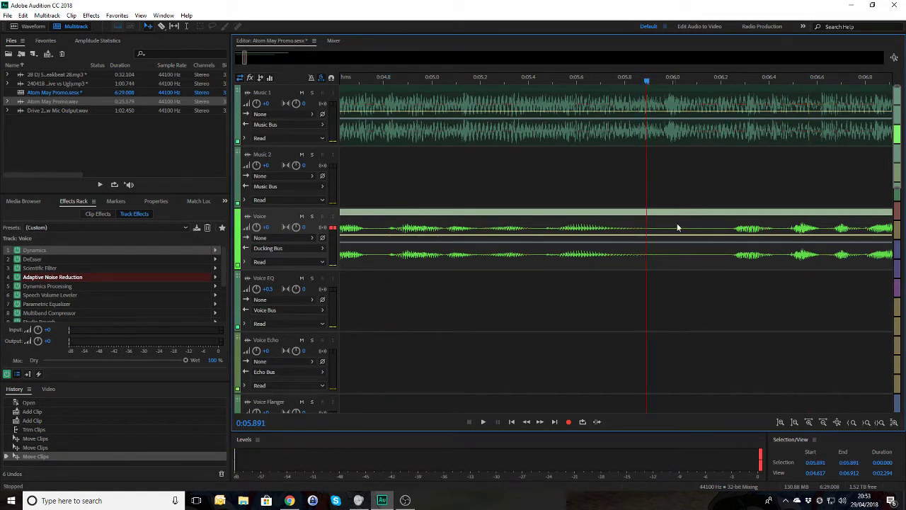
pyautogui.hotkey('ctrl', 'k')
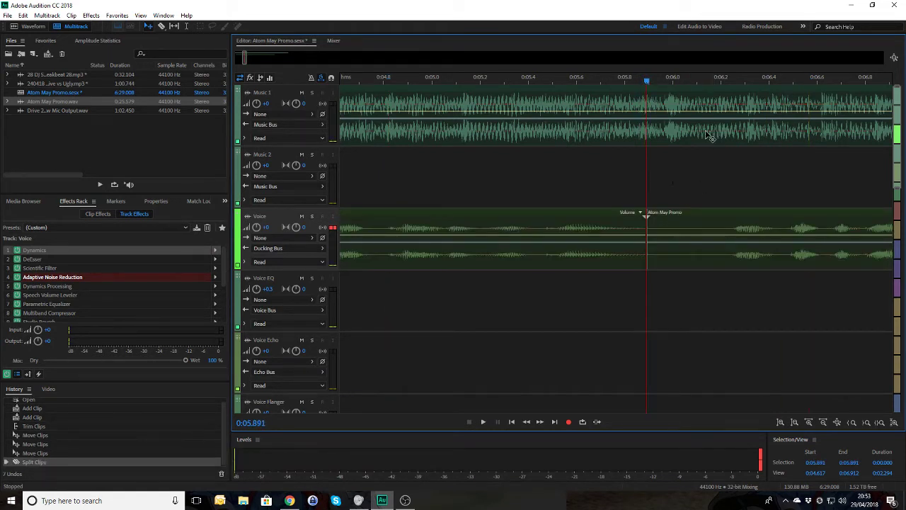
pyautogui.click(733, 80)
pyautogui.click(696, 225)
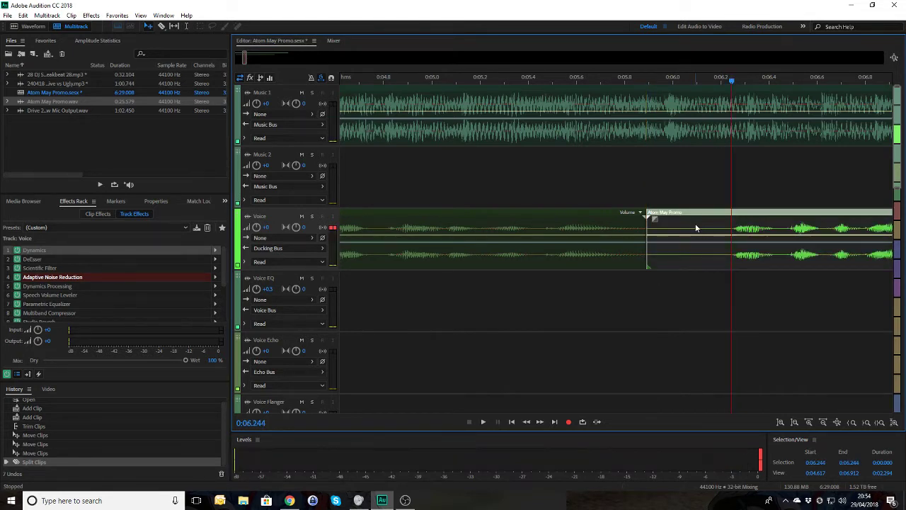
pyautogui.hotkey('ctrl', 'k')
pyautogui.click(695, 226)
pyautogui.hotkey('shift', 'Delete')
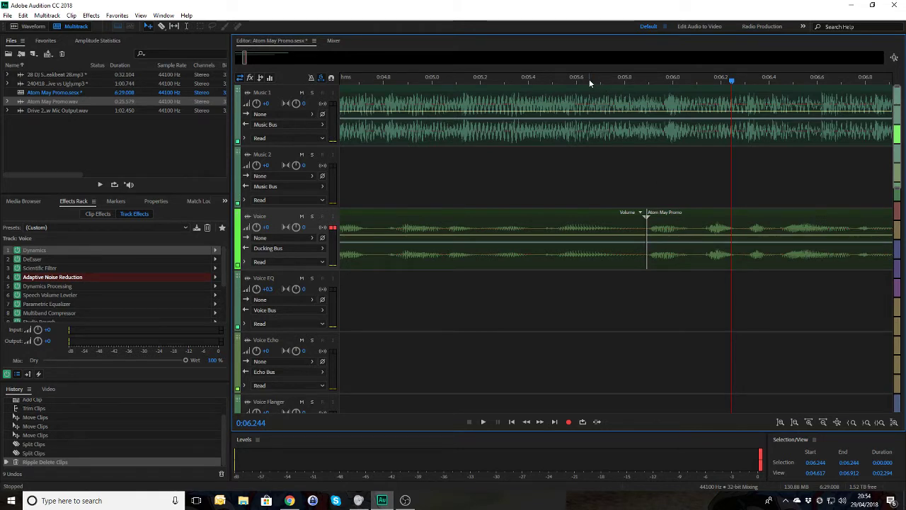
# Step: Play across the closed voice gap, and replay the passage with Music 1 temporarily soloed
pyautogui.click(507, 79)
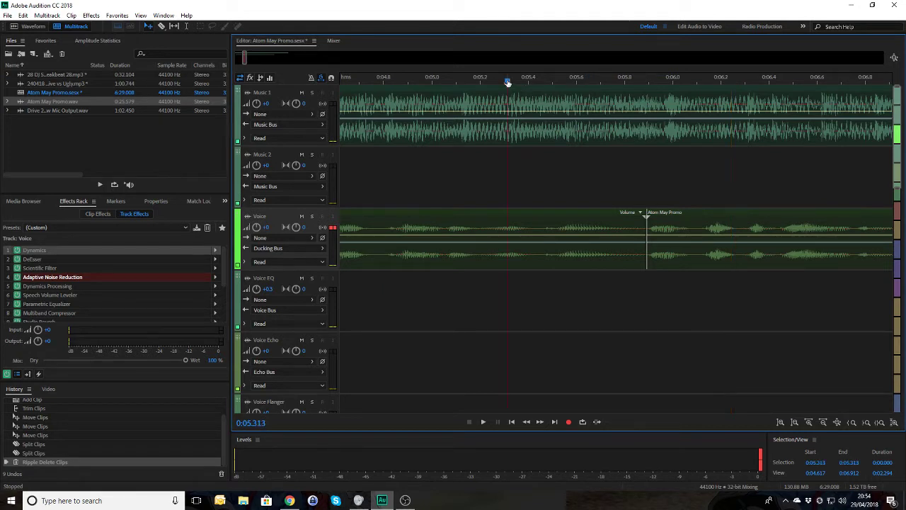
pyautogui.press('space')
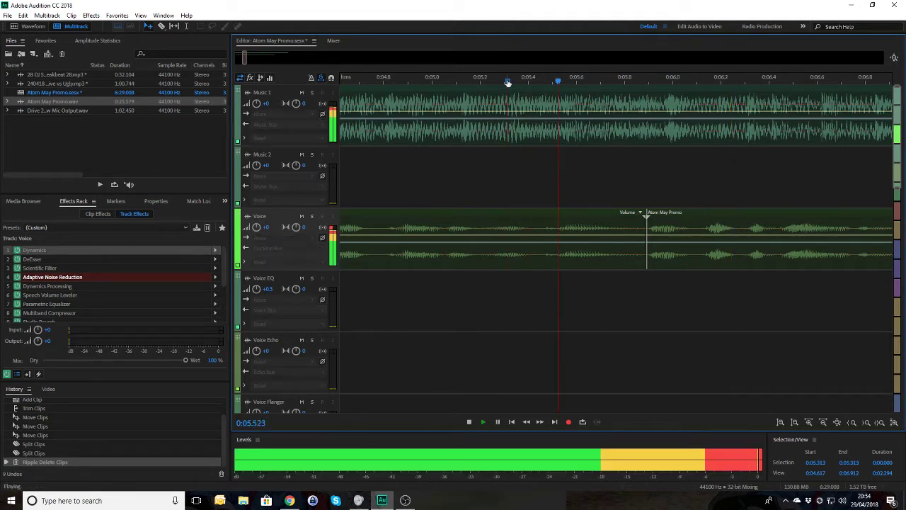
pyautogui.click(312, 92)
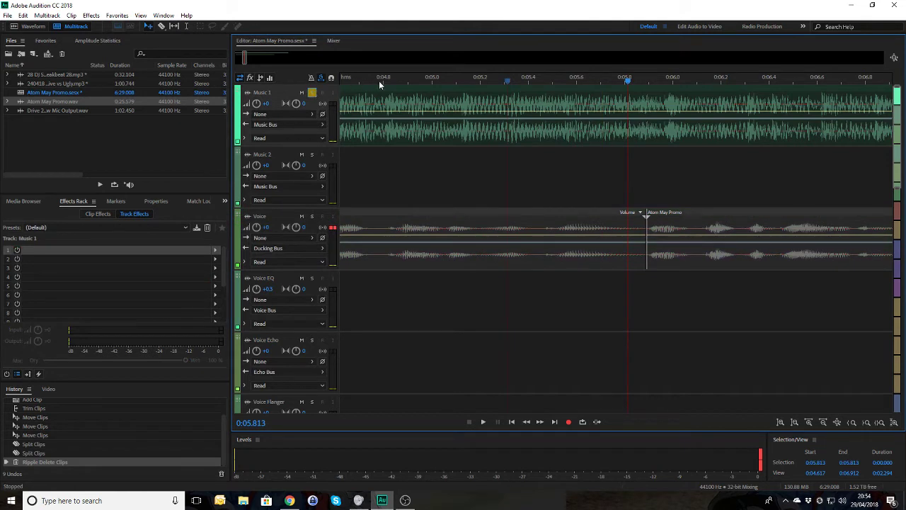
pyautogui.click(497, 82)
pyautogui.press('space')
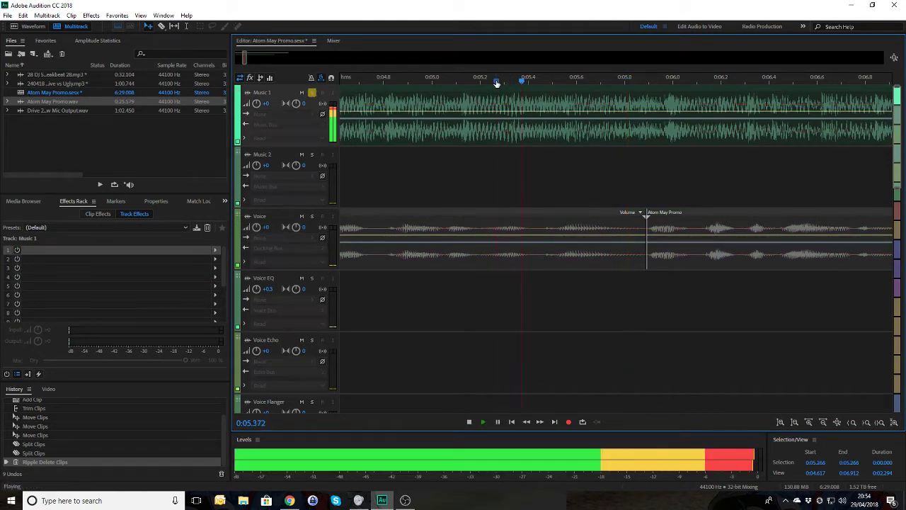
pyautogui.press('space')
pyautogui.click(312, 93)
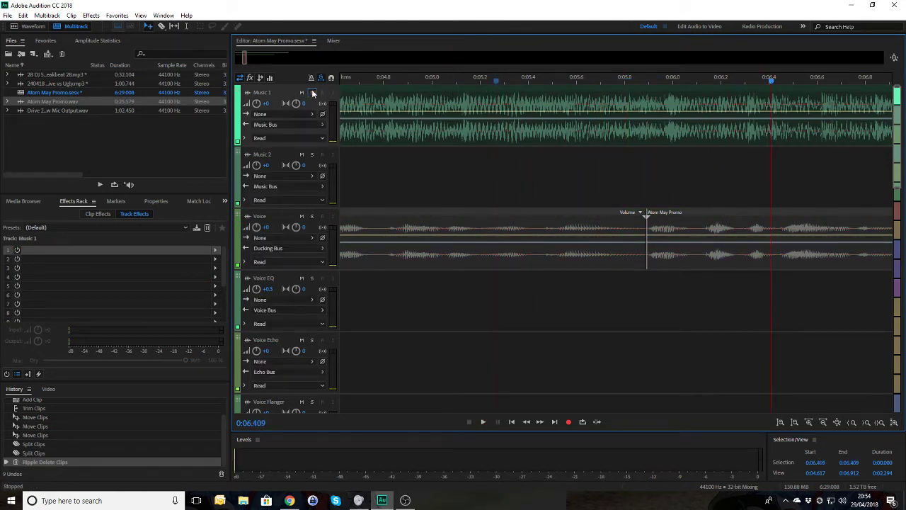
# Step: Mute Music 1 and play the voice alone from just before the edit up to the pause at about 0:09.6
pyautogui.click(301, 93)
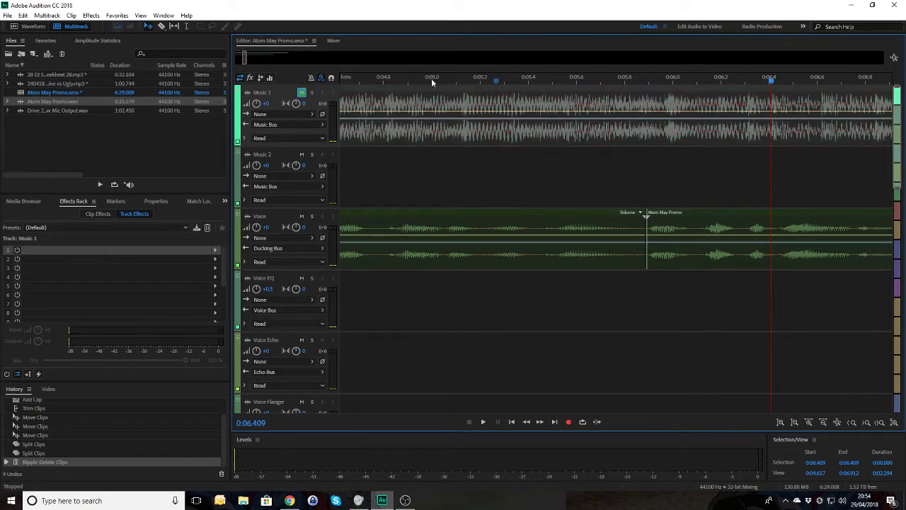
pyautogui.click(495, 82)
pyautogui.press('space')
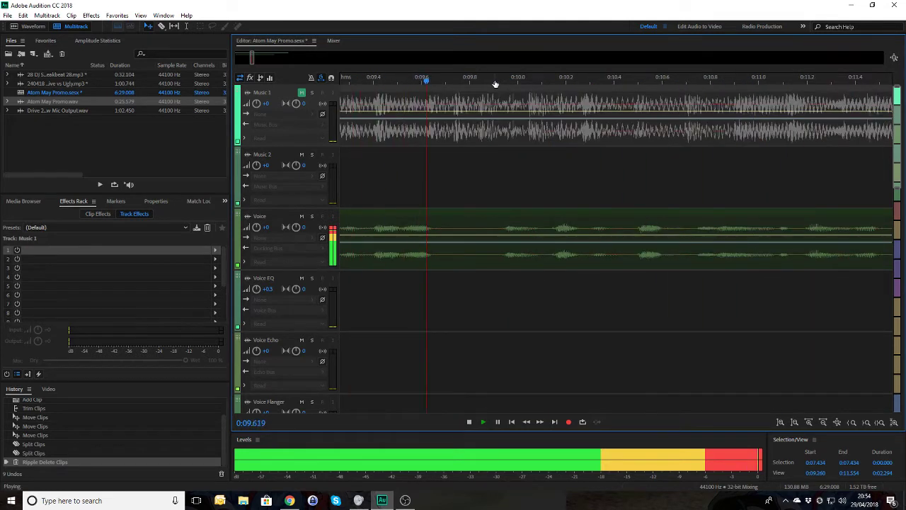
pyautogui.press('space')
# Step: Split the Voice clip at 0:09.650 and 0:09.918 and ripple delete the silent piece between the cuts
pyautogui.moveTo(425, 82); pyautogui.dragTo(434, 82)
pyautogui.click(457, 216)
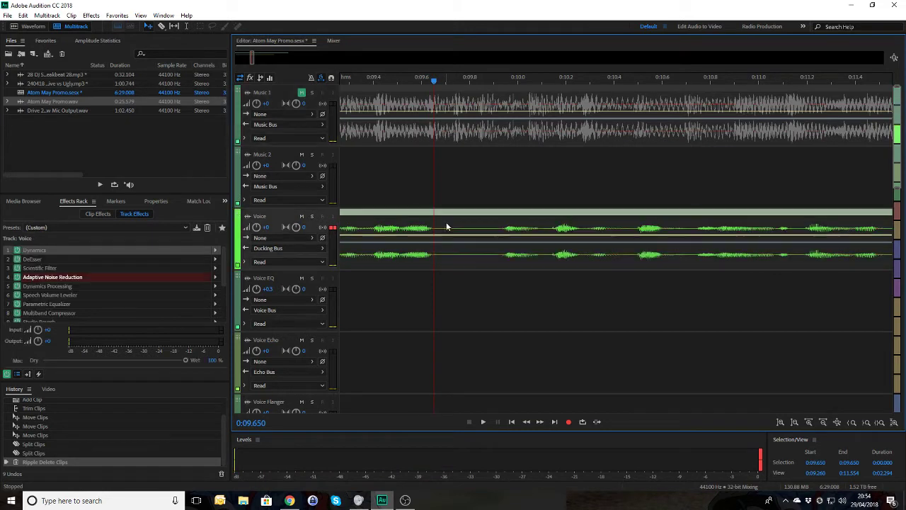
pyautogui.hotkey('ctrl', 'k')
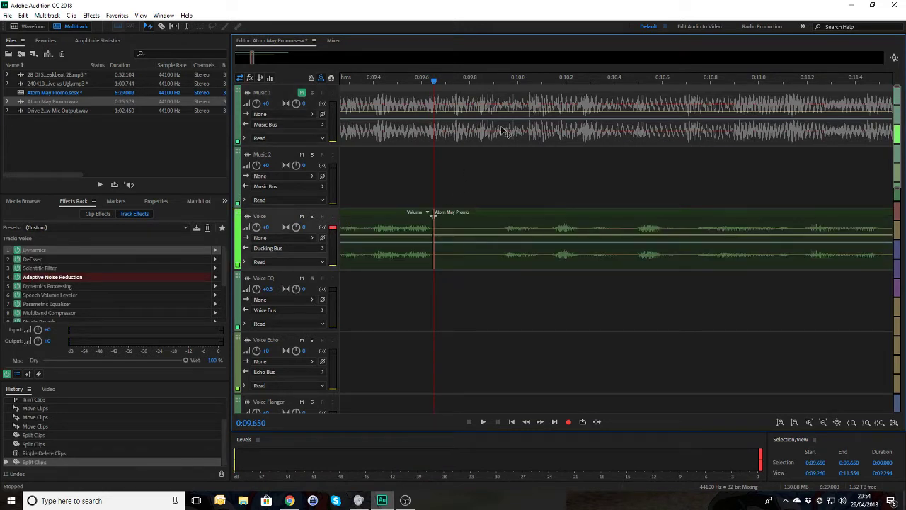
pyautogui.click(498, 81)
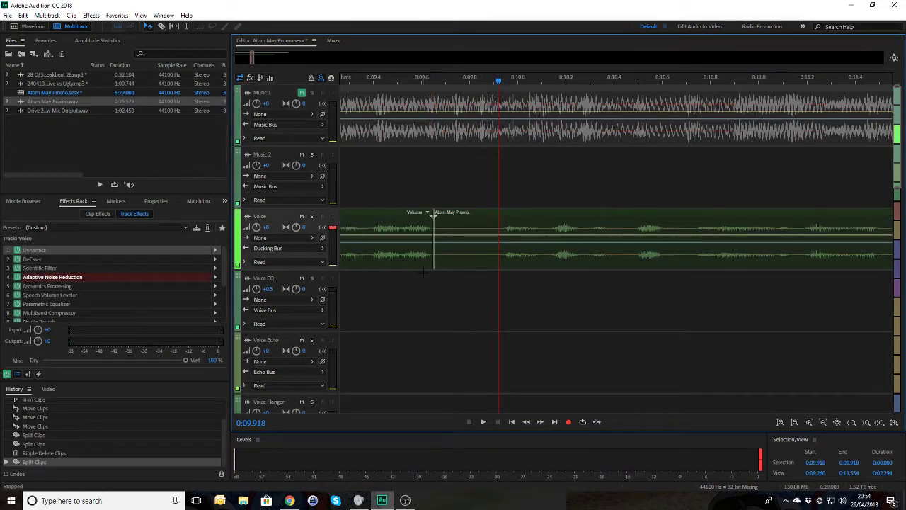
pyautogui.click(469, 223)
pyautogui.hotkey('ctrl', 'k')
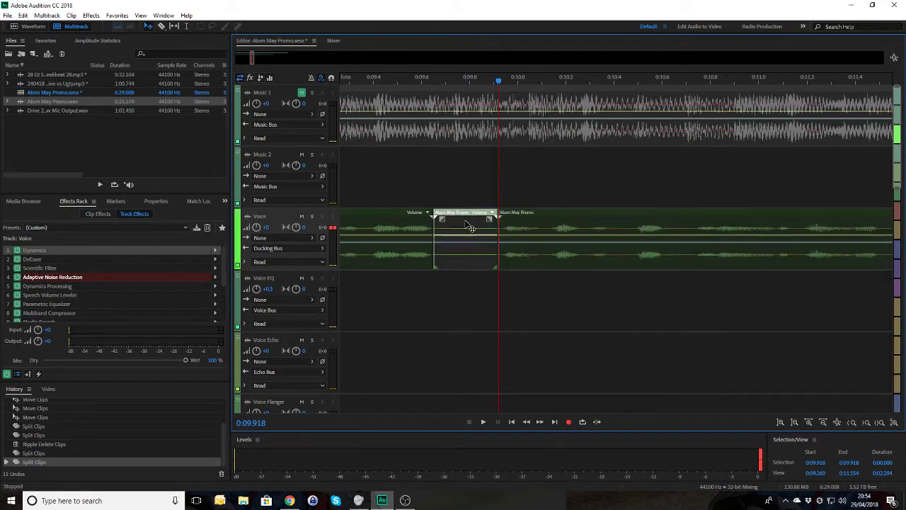
pyautogui.hotkey('shift', 'Delete')
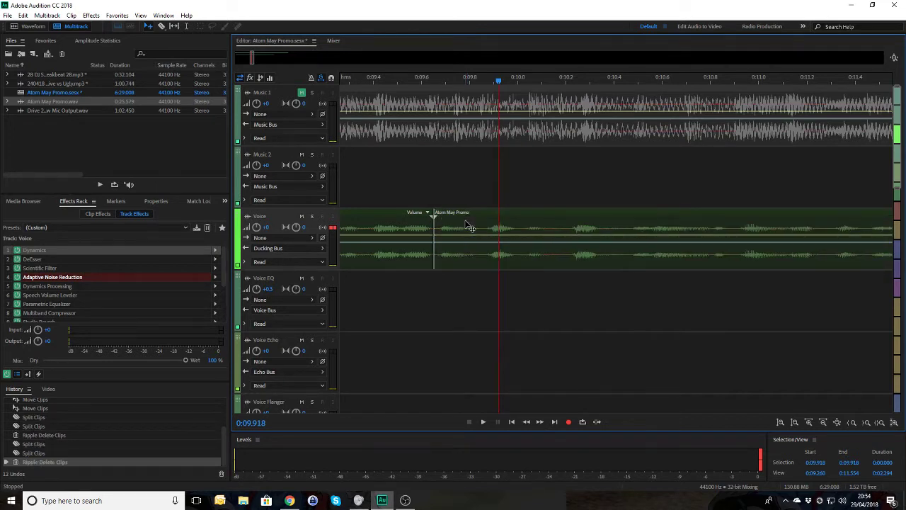
# Step: Play the voice from 0:09.334 across the new edit and on into the long pause
pyautogui.click(358, 83)
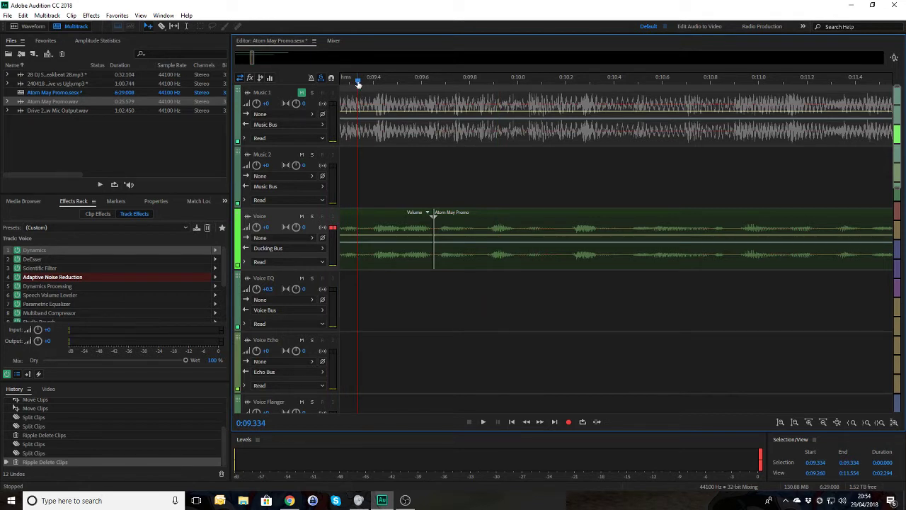
pyautogui.press('space')
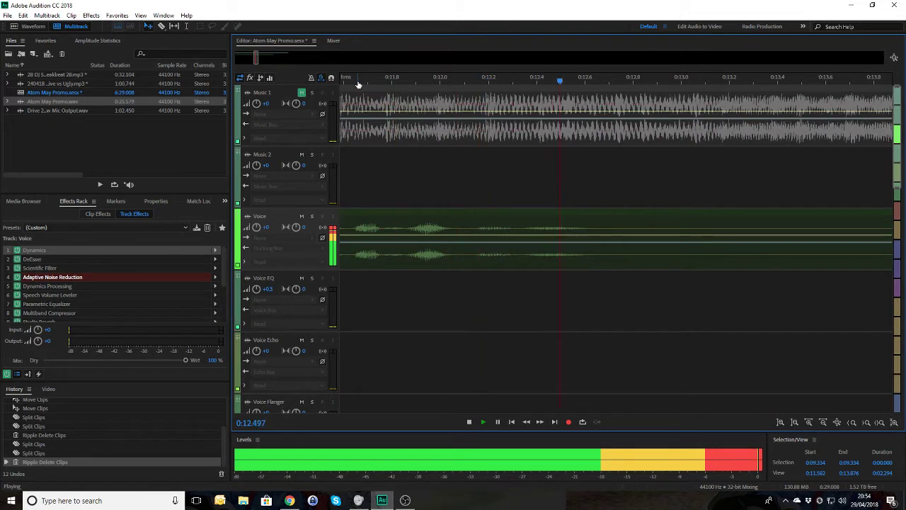
pyautogui.press('space')
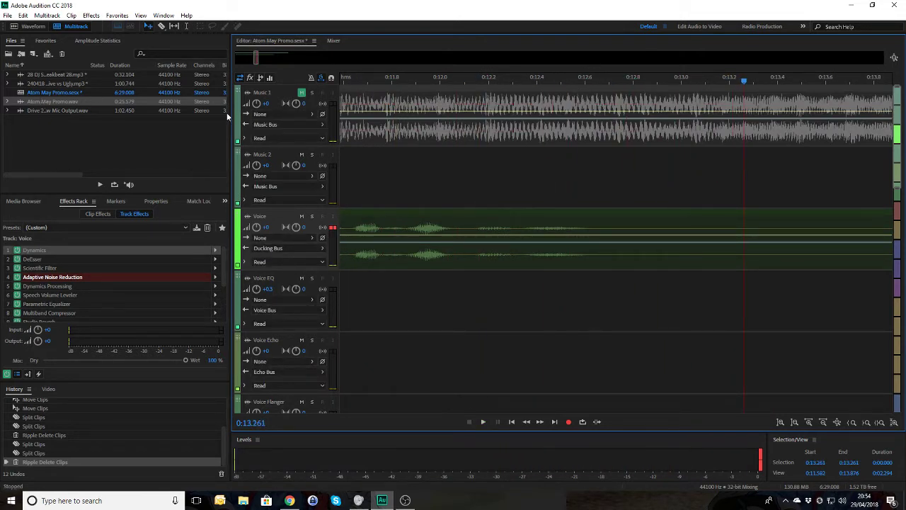
# Step: Split the last Voice clip at 0:12.696, where the long pause begins, and move the remainder to start at about 0:22
pyautogui.press('\\')
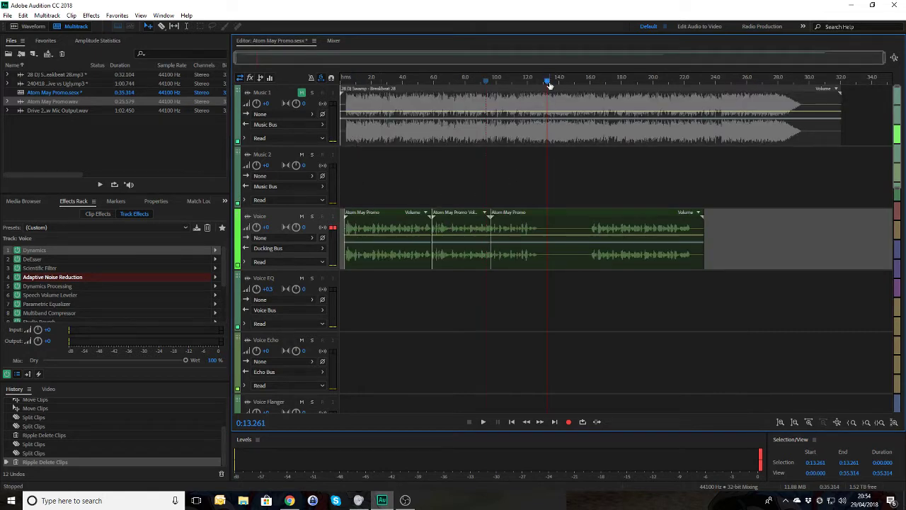
pyautogui.moveTo(549, 83); pyautogui.dragTo(540, 81)
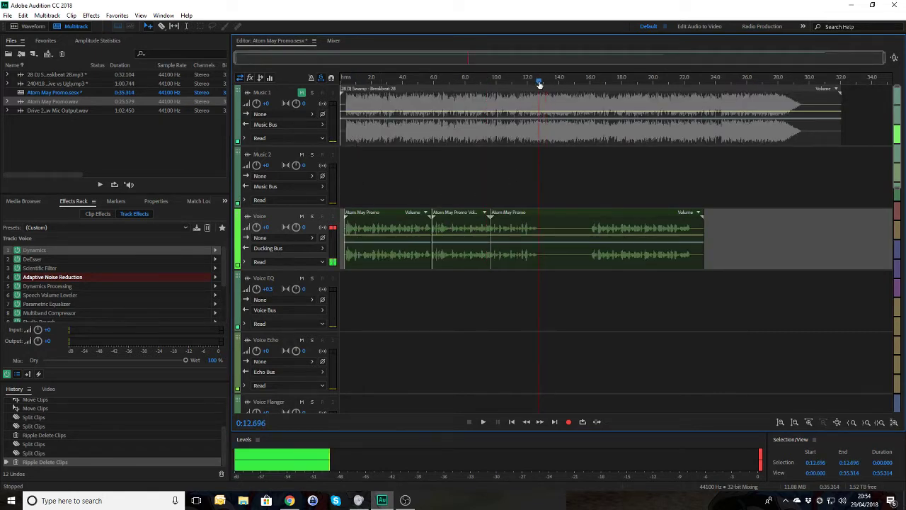
pyautogui.click(560, 232)
pyautogui.hotkey('ctrl', 'k')
pyautogui.moveTo(559, 232); pyautogui.dragTo(705, 243)
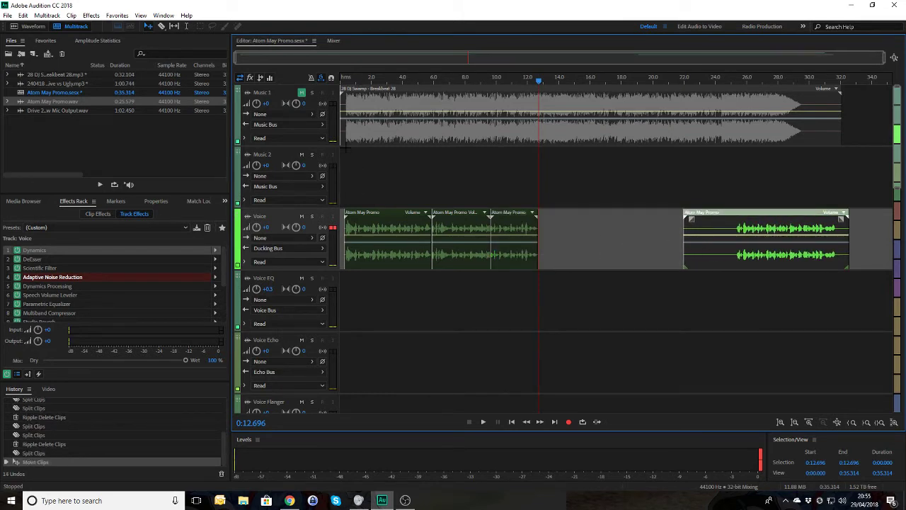
# Step: Play the opening of the voice from 0:00.271
pyautogui.click(346, 80)
pyautogui.press('space')
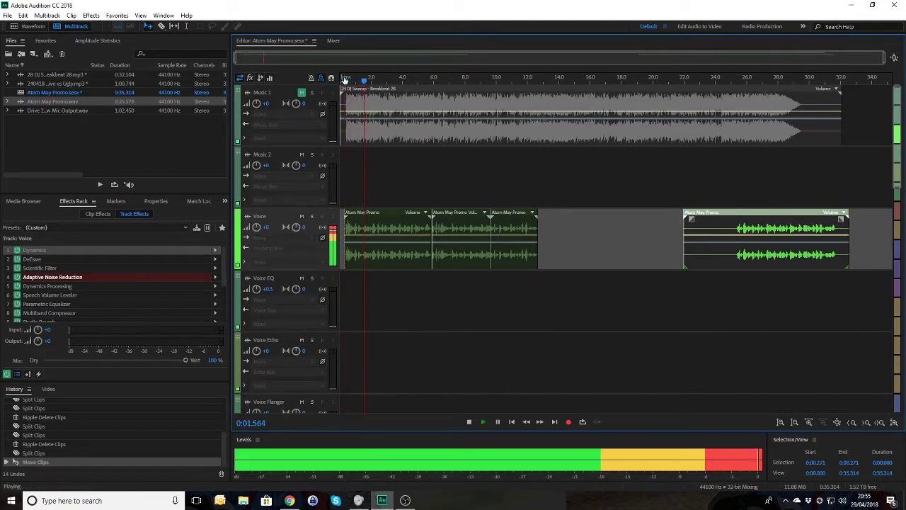
pyautogui.press('space')
# Step: Add a short fade-in to the start of the first Voice clip
pyautogui.scroll(7, 362, 216)
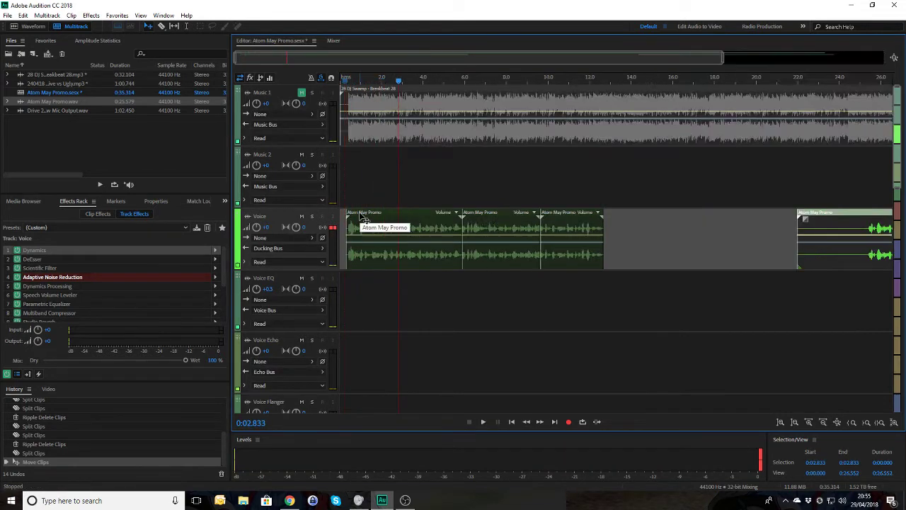
pyautogui.press('Home')
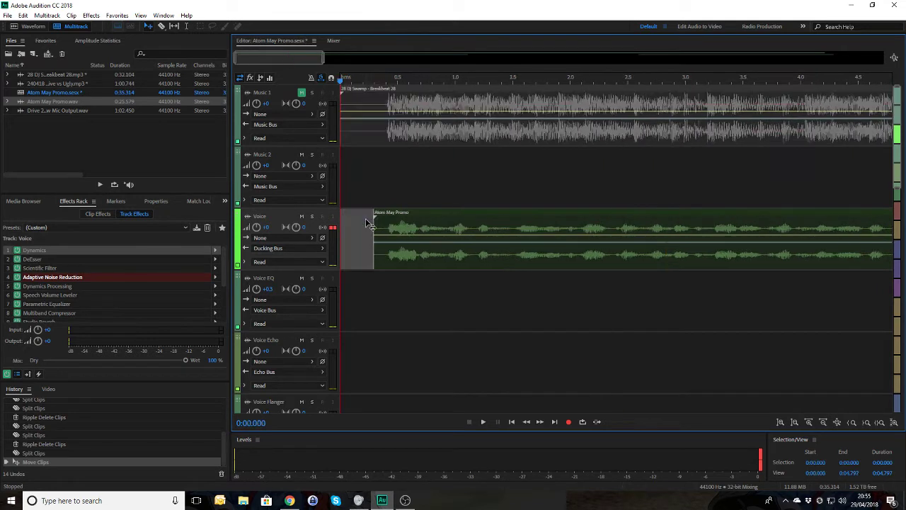
pyautogui.click(380, 221)
pyautogui.moveTo(380, 221); pyautogui.dragTo(395, 217)
# Step: Play the voice from 0:00.143 through the fade-in and past the first cut
pyautogui.click(357, 80)
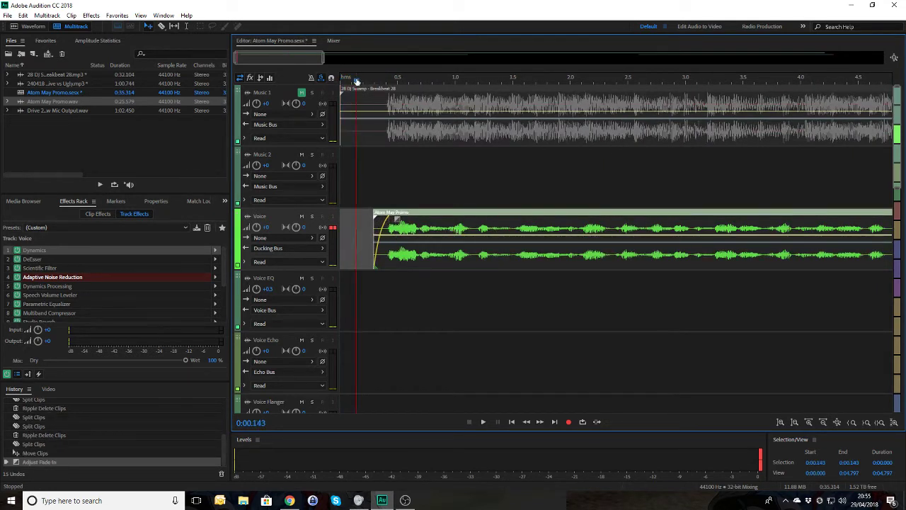
pyautogui.press('space')
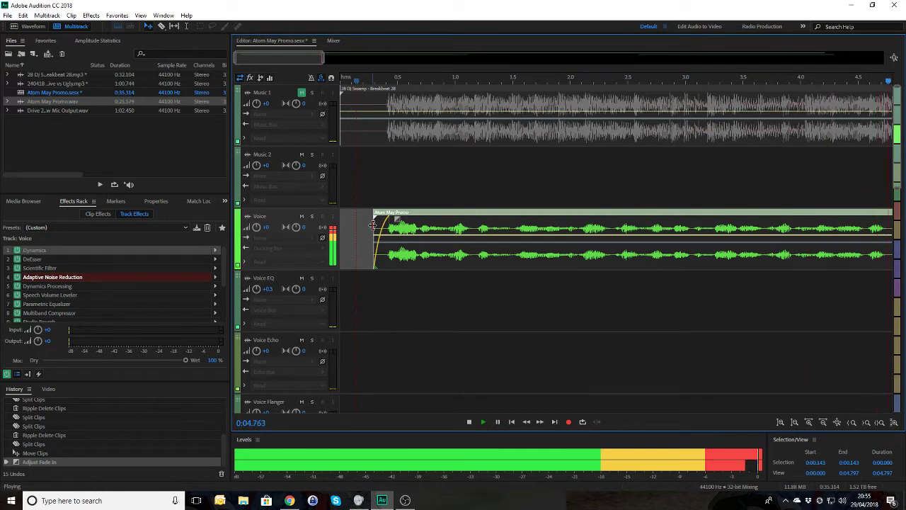
pyautogui.press('space')
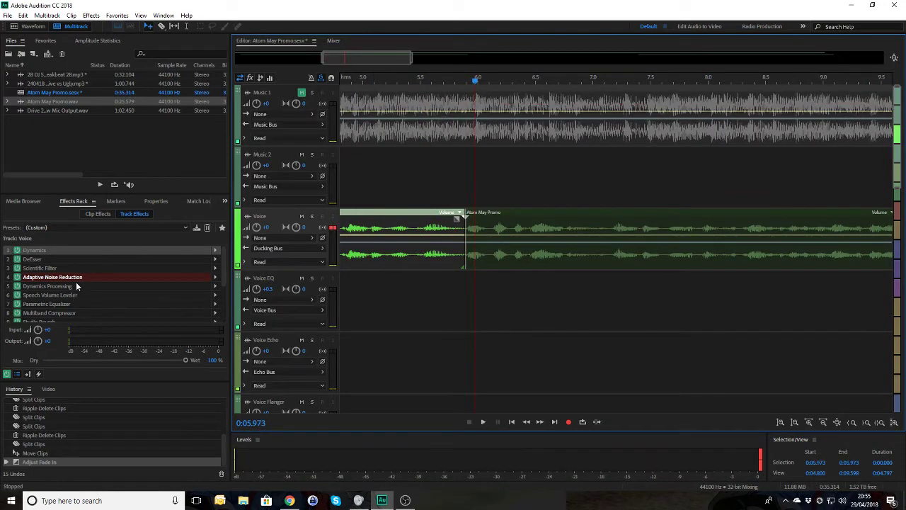
# Step: Set the wet output level of the Voice track's Studio Reverb to 20%
pyautogui.click(34, 318)
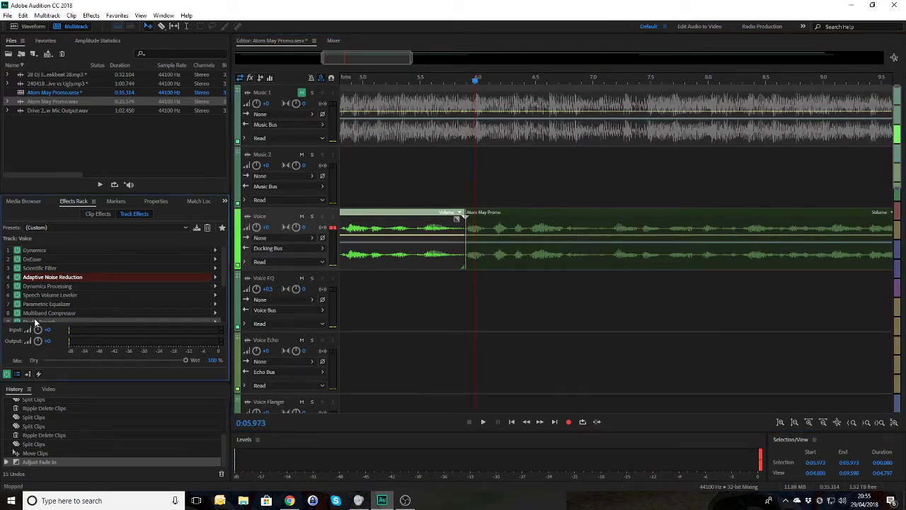
pyautogui.doubleClick(34, 320)
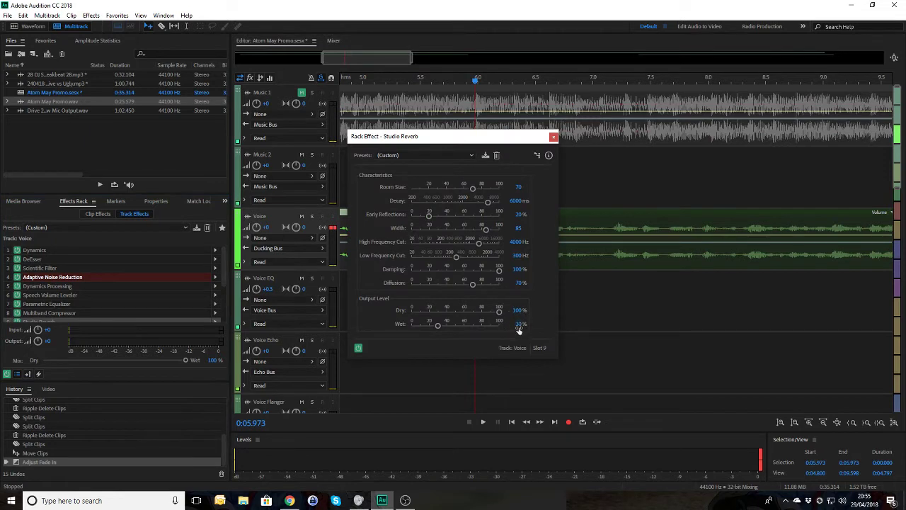
pyautogui.write('20')
pyautogui.press('Return')
pyautogui.click(553, 135)
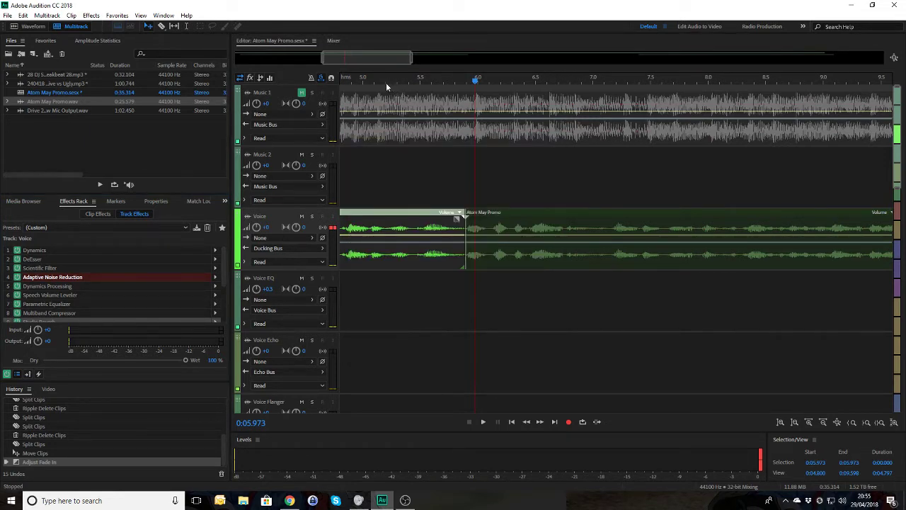
# Step: Replay the voice from 0:04.026 across the first cut to hear the reduced reverb
pyautogui.click(354, 80)
pyautogui.moveTo(354, 81); pyautogui.dragTo(326, 81)
pyautogui.press('space')
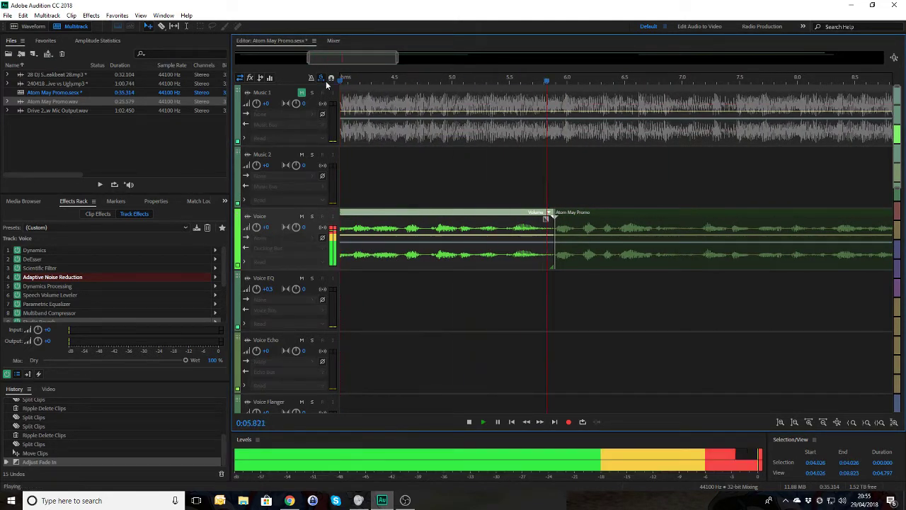
pyautogui.press('space')
# Step: Turn off the Mastering effect on the Voice Bus and check the wet level of its Studio Reverb
pyautogui.click(391, 294)
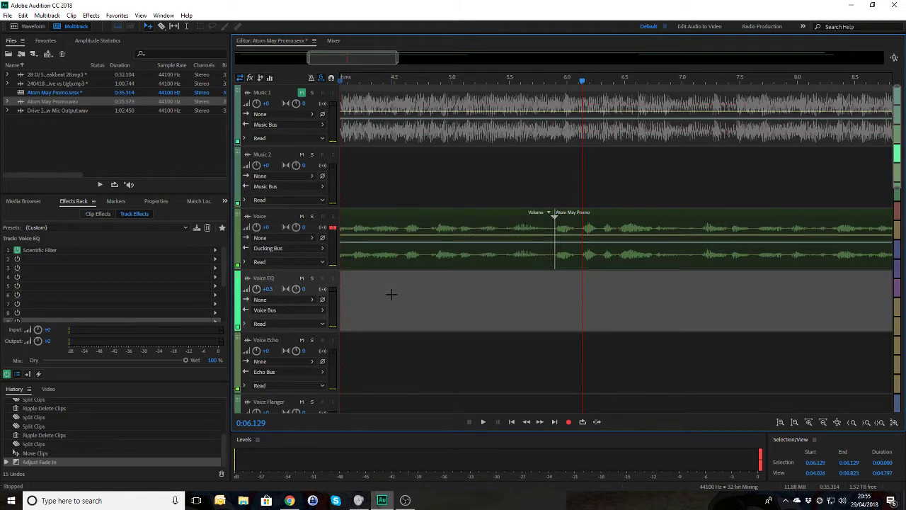
pyautogui.scroll(-10, 391, 293)
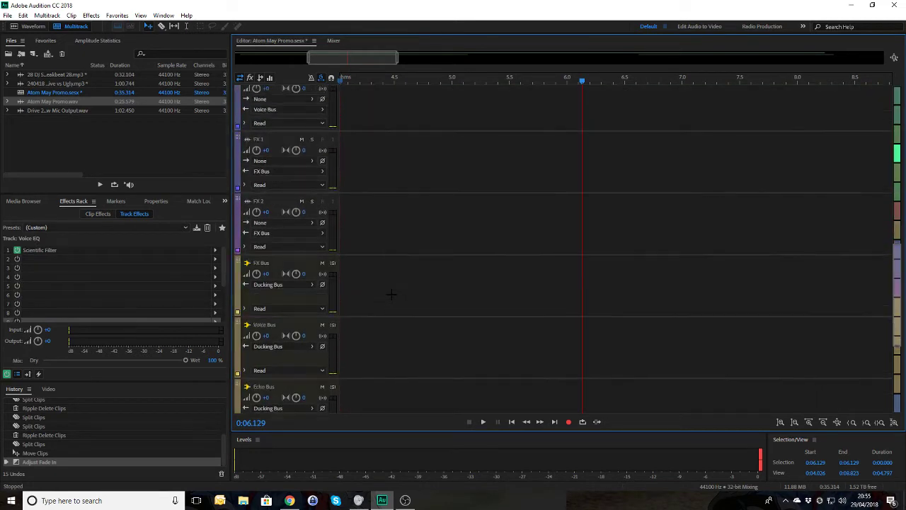
pyautogui.scroll(-1, 391, 294)
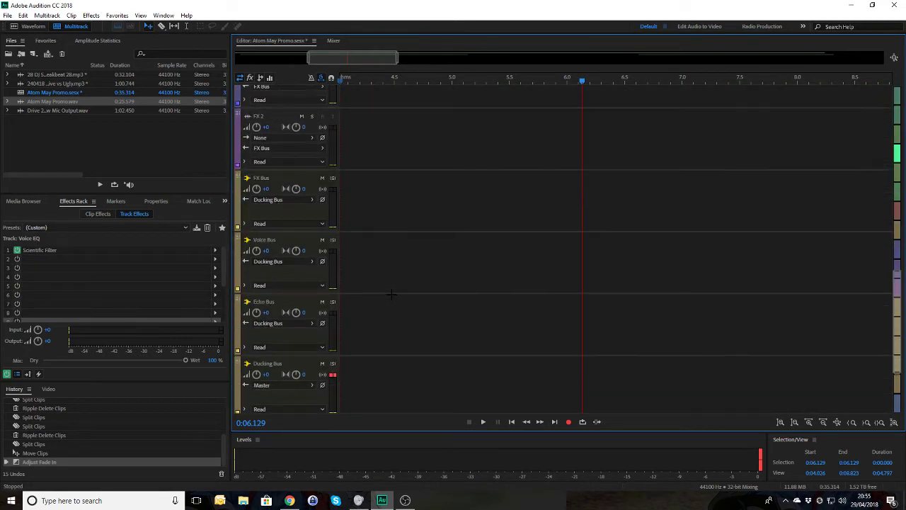
pyautogui.click(271, 241)
pyautogui.scroll(-1, 63, 308)
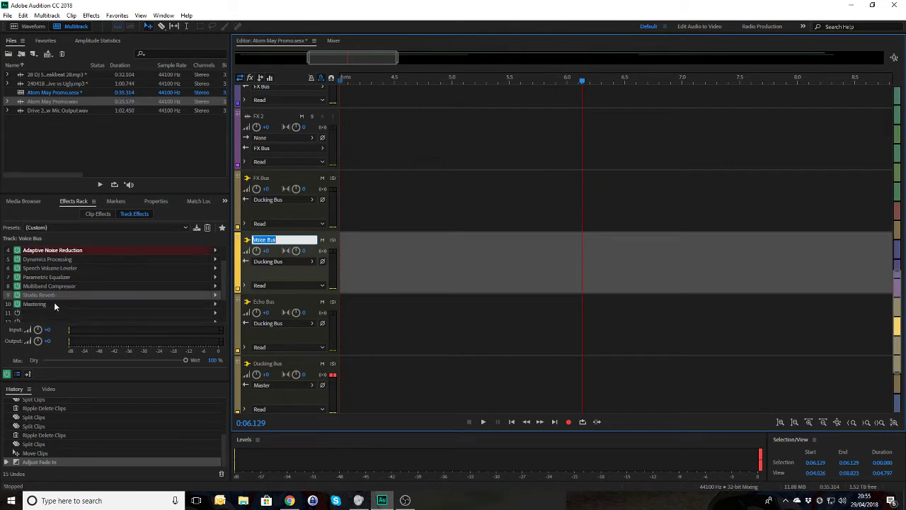
pyautogui.click(17, 304)
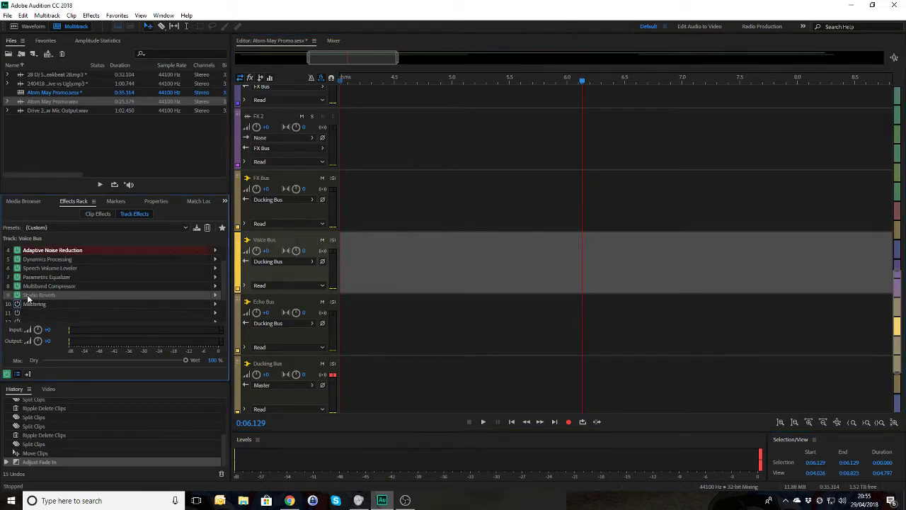
pyautogui.doubleClick(28, 296)
pyautogui.click(515, 322)
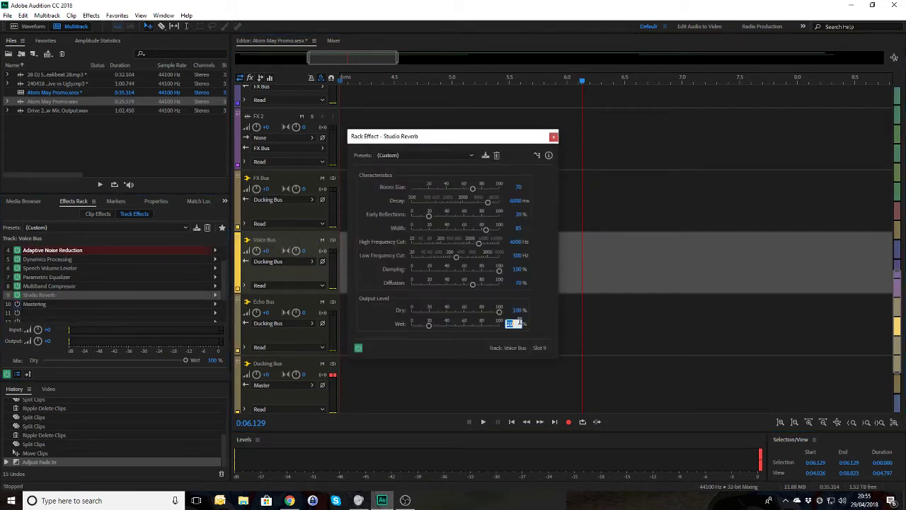
pyautogui.click(529, 325)
pyautogui.click(553, 136)
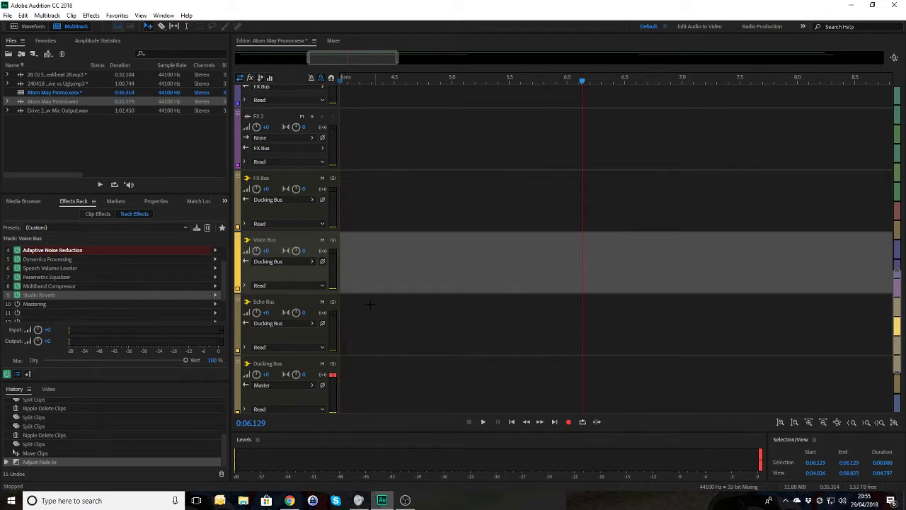
# Step: Check the effects on the Echo Bus and FX Bus, and return to the Voice track
pyautogui.click(282, 306)
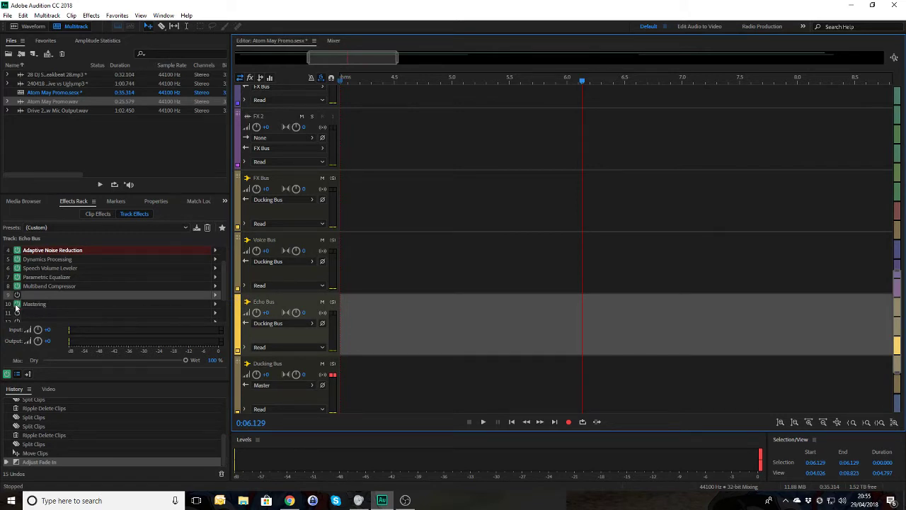
pyautogui.click(411, 212)
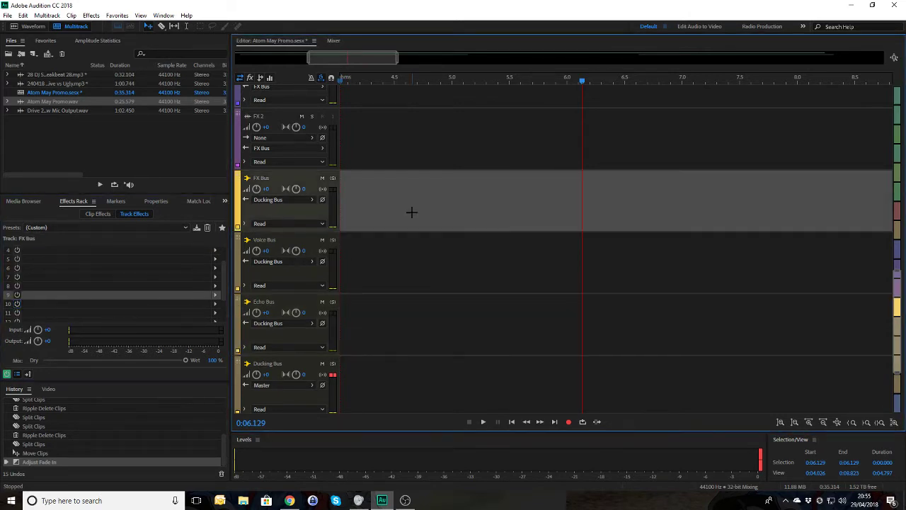
pyautogui.scroll(5, 460, 194)
pyautogui.scroll(4, 462, 196)
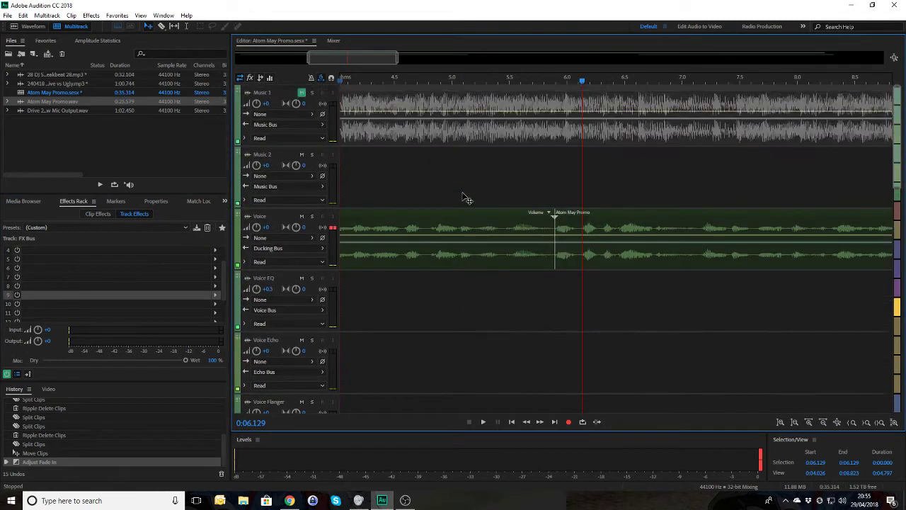
# Step: Play the voice from the very start of the session past the first cut
pyautogui.click(384, 80)
pyautogui.press('Home')
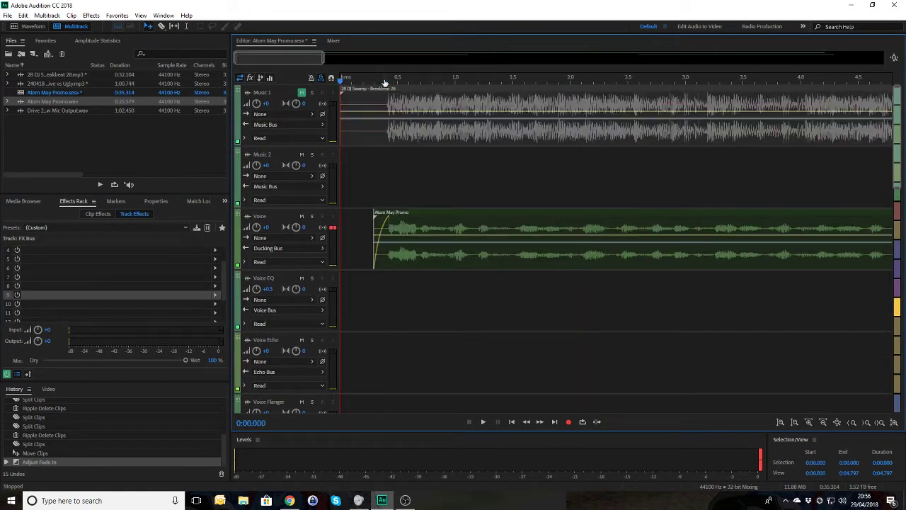
pyautogui.press('space')
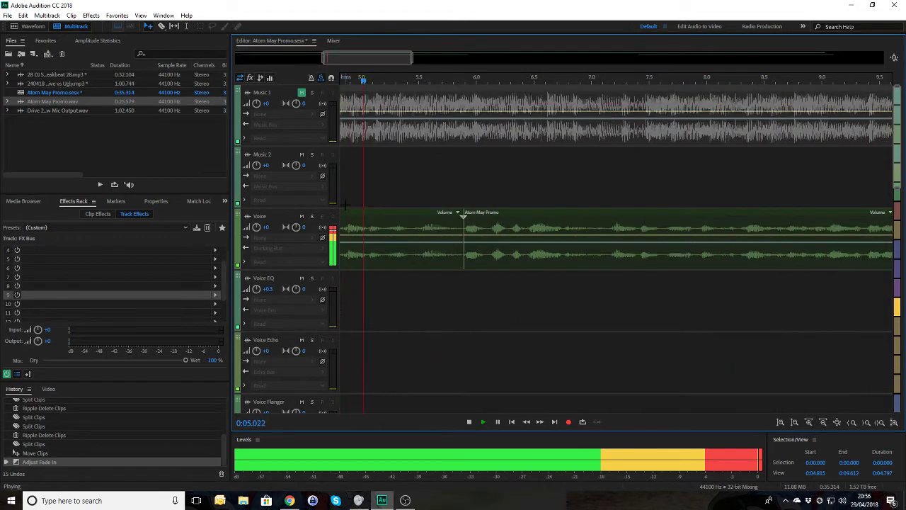
pyautogui.press('space')
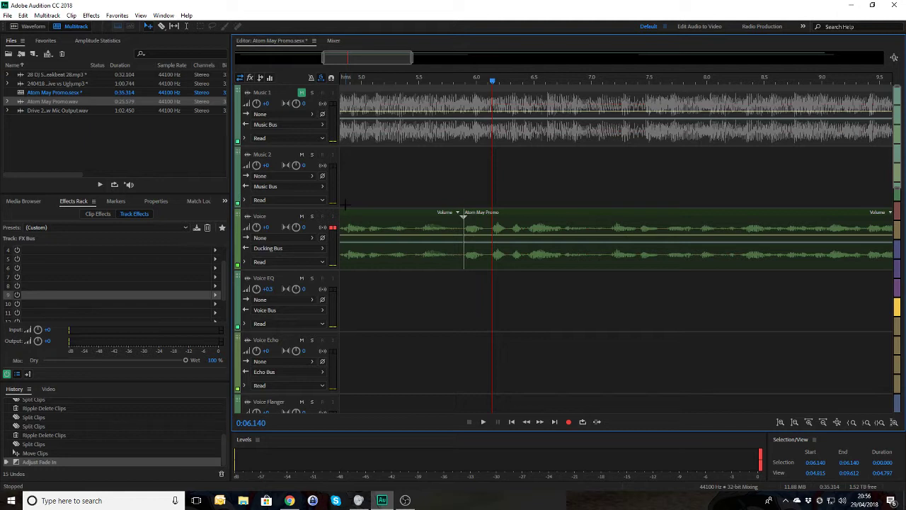
# Step: Inspect the full Atom May Promo.wav recording in the waveform editor, and return to the multitrack session at 0:05.135
pyautogui.doubleClick(58, 102)
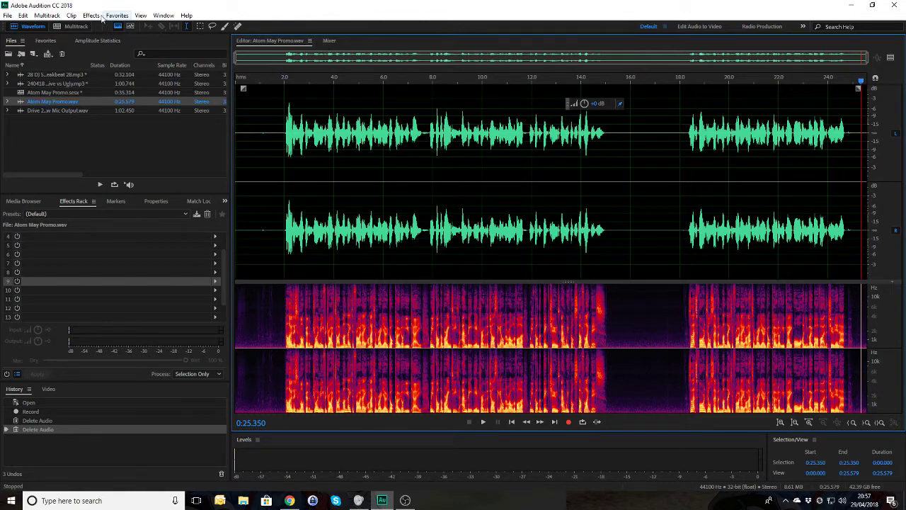
pyautogui.click(78, 27)
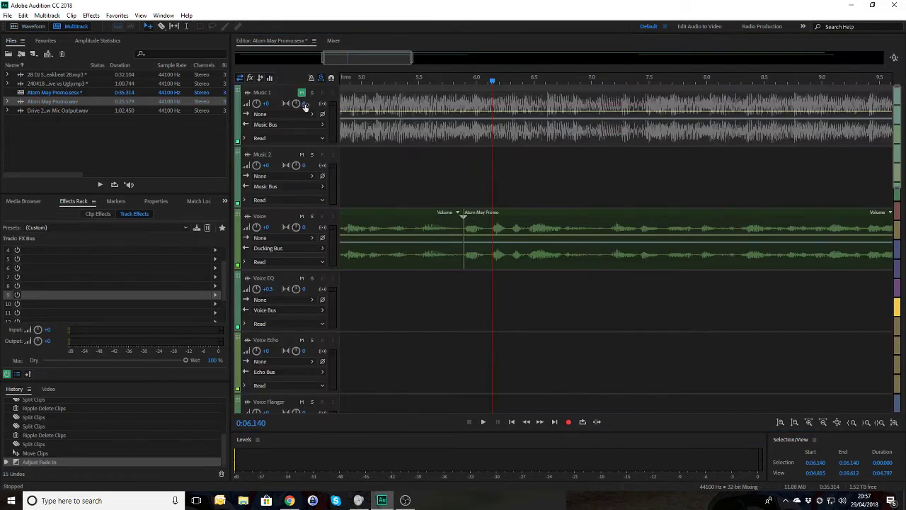
pyautogui.click(377, 80)
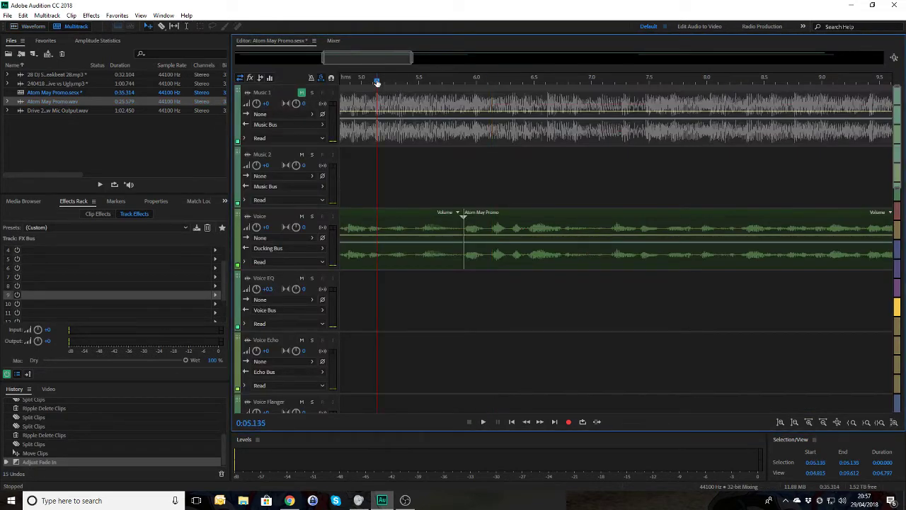
# Step: Select the first three clips on the Voice track and play them from 0:00.275 past the first cut
pyautogui.press('\\')
pyautogui.moveTo(570, 222); pyautogui.dragTo(355, 284)
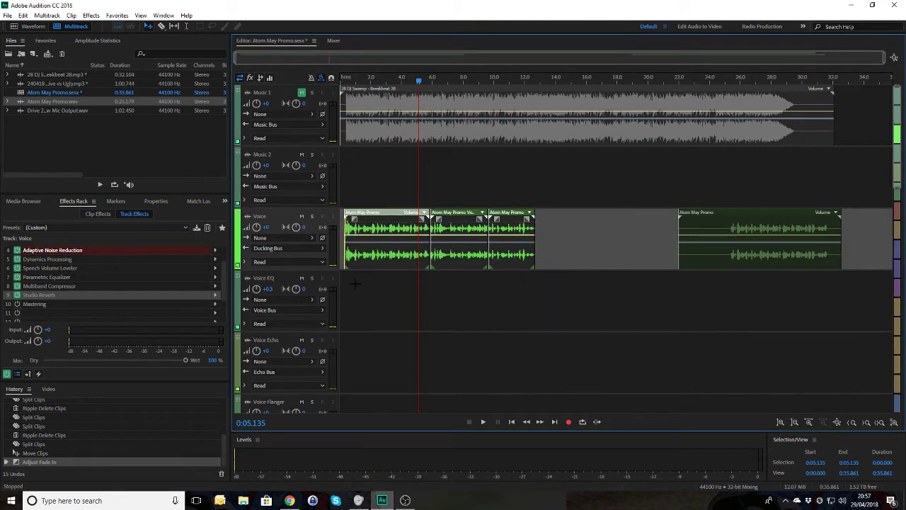
pyautogui.click(345, 80)
pyautogui.press('space')
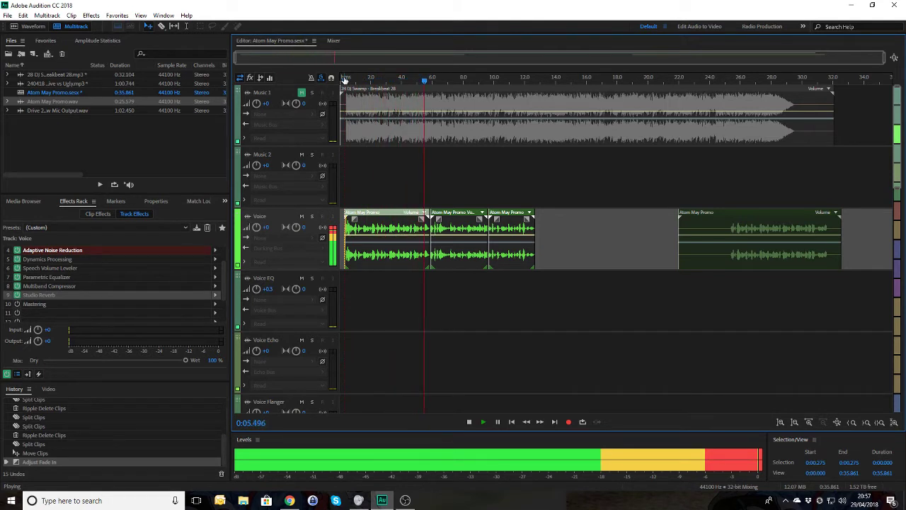
pyautogui.press('space')
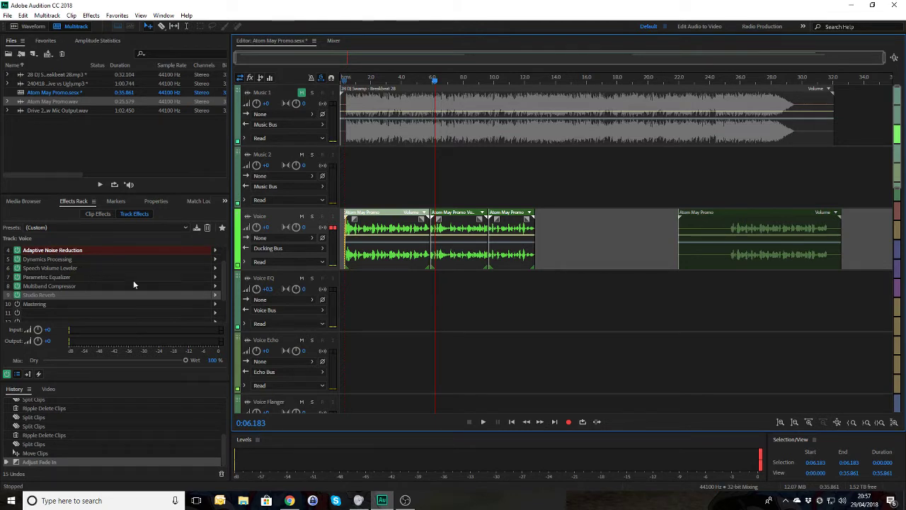
# Step: Review the Dynamics and Scientific Filter settings in the Voice track's effects rack
pyautogui.scroll(1, 221, 260)
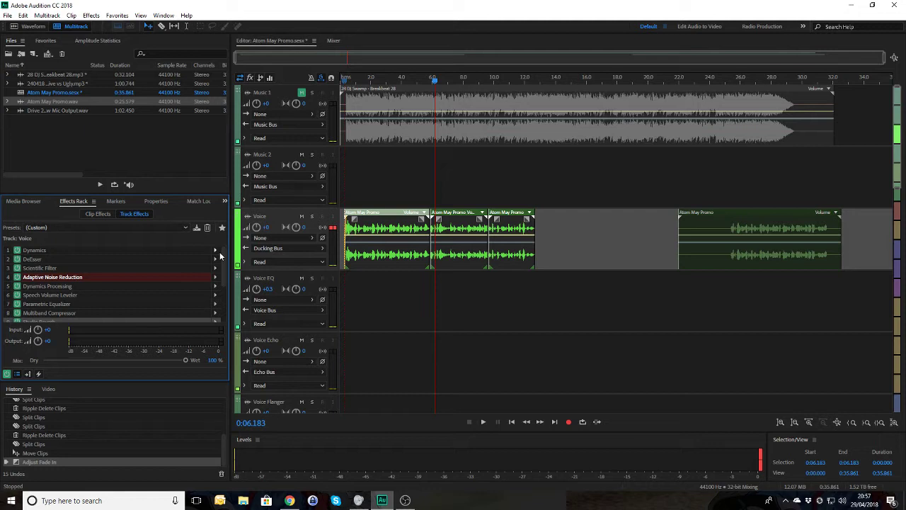
pyautogui.doubleClick(42, 250)
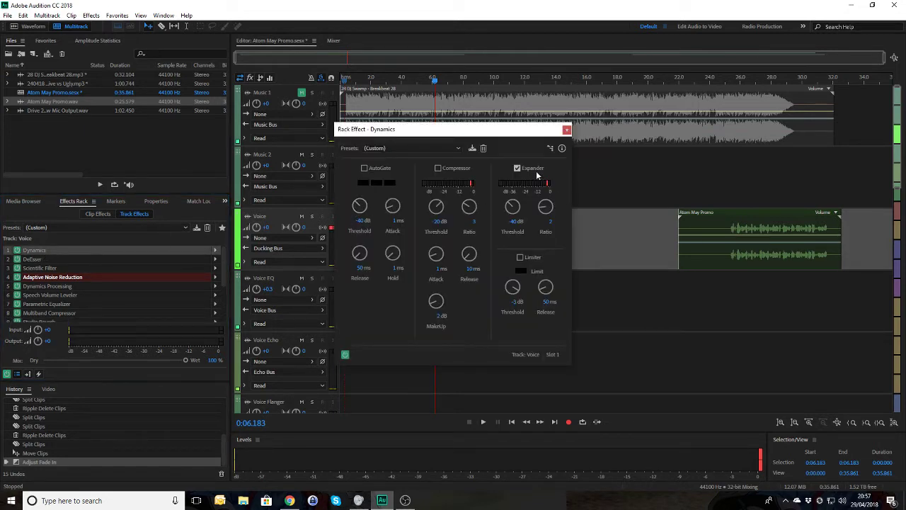
pyautogui.click(567, 130)
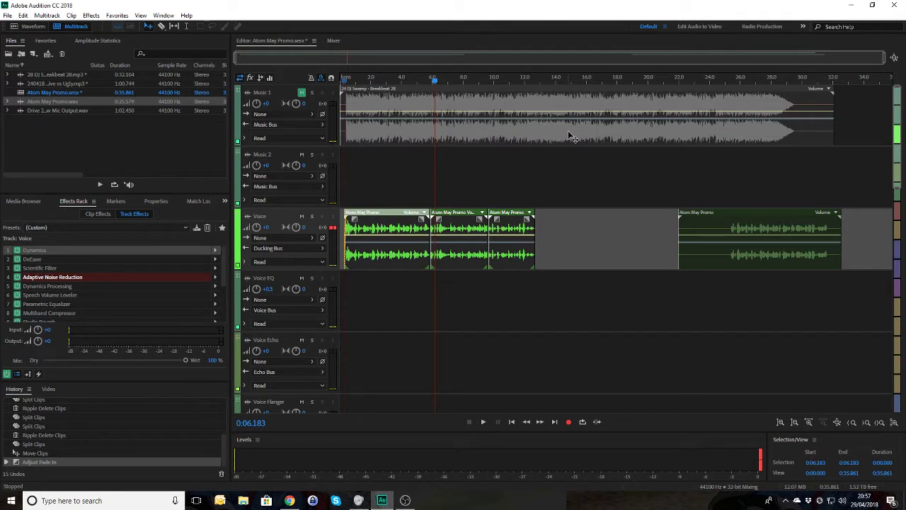
pyautogui.click(59, 260)
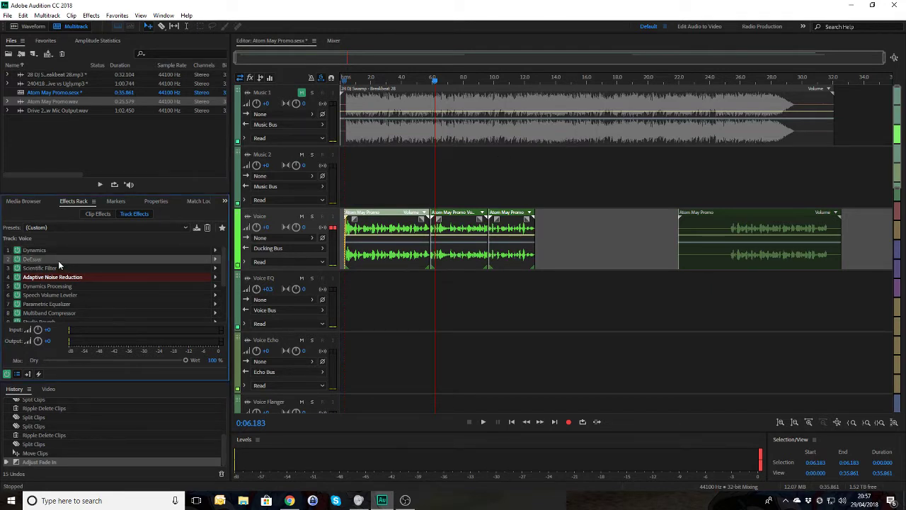
pyautogui.click(55, 271)
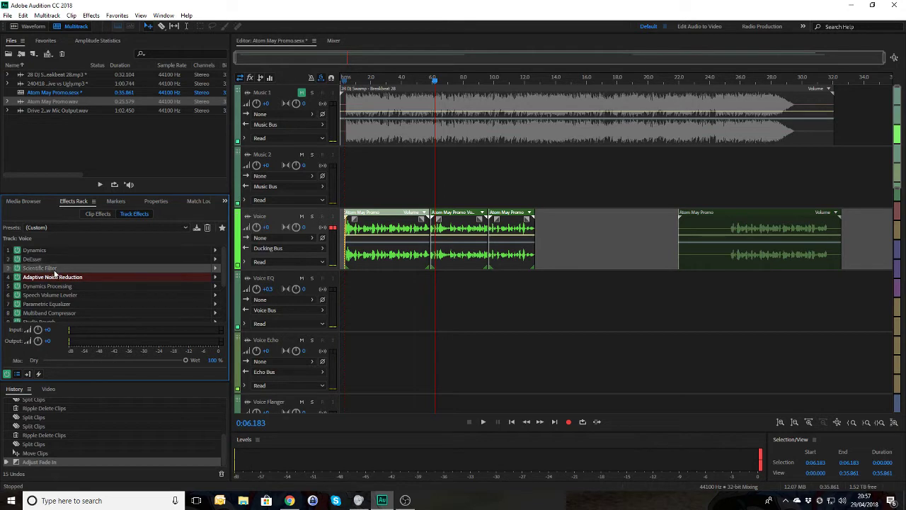
pyautogui.doubleClick(54, 272)
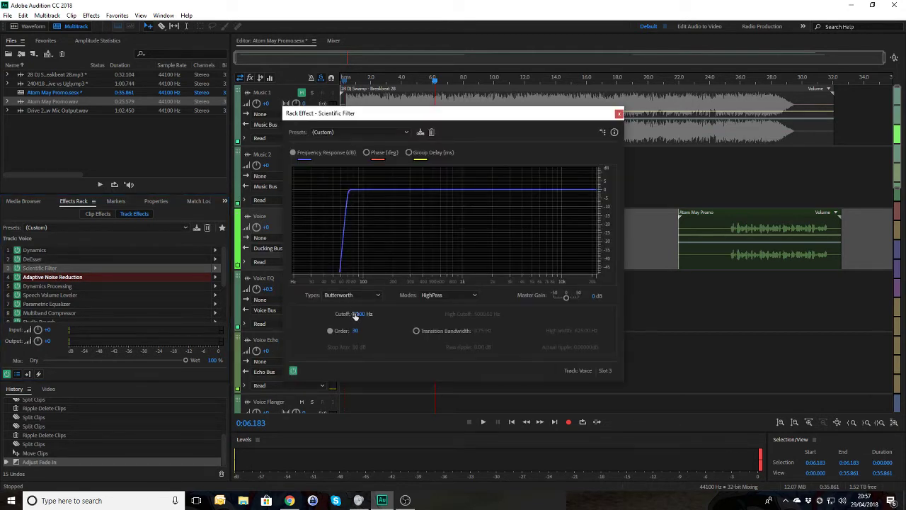
pyautogui.click(619, 114)
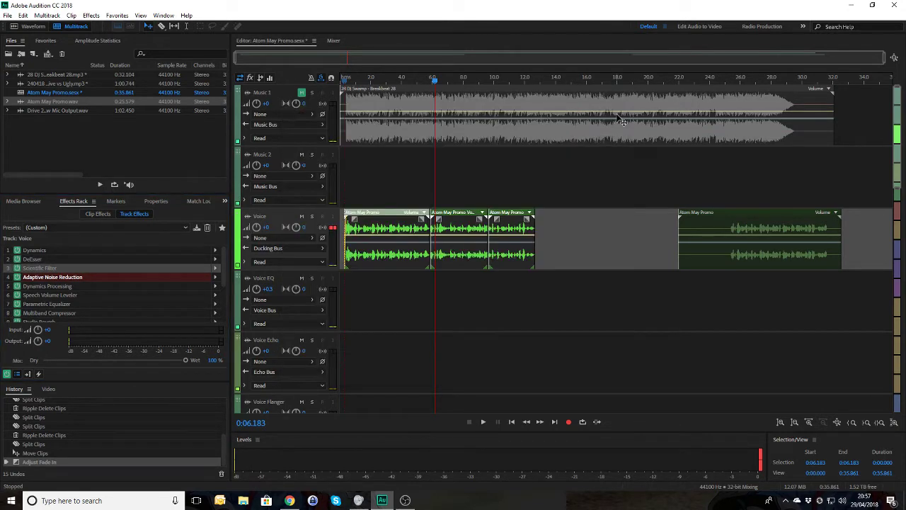
# Step: Check the Voice track's Dynamics Processing curve and its Speech Volume Leveler settings
pyautogui.click(68, 279)
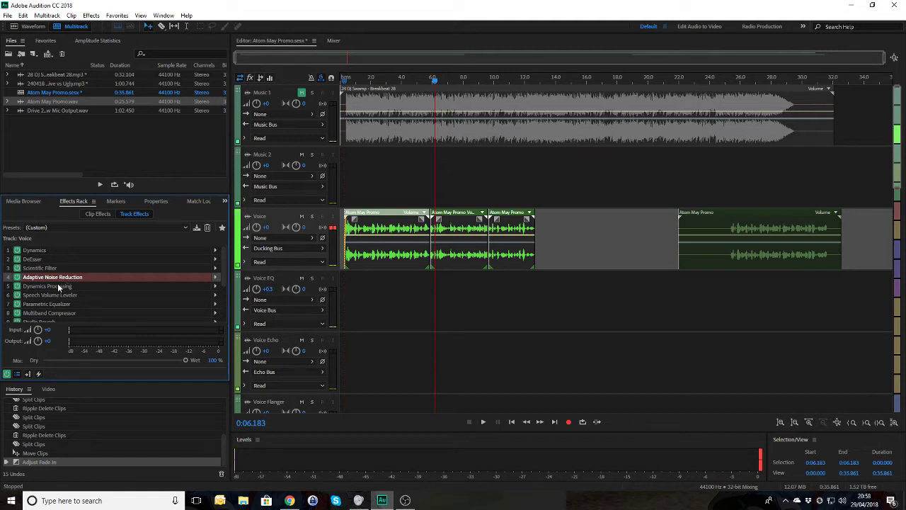
pyautogui.doubleClick(60, 286)
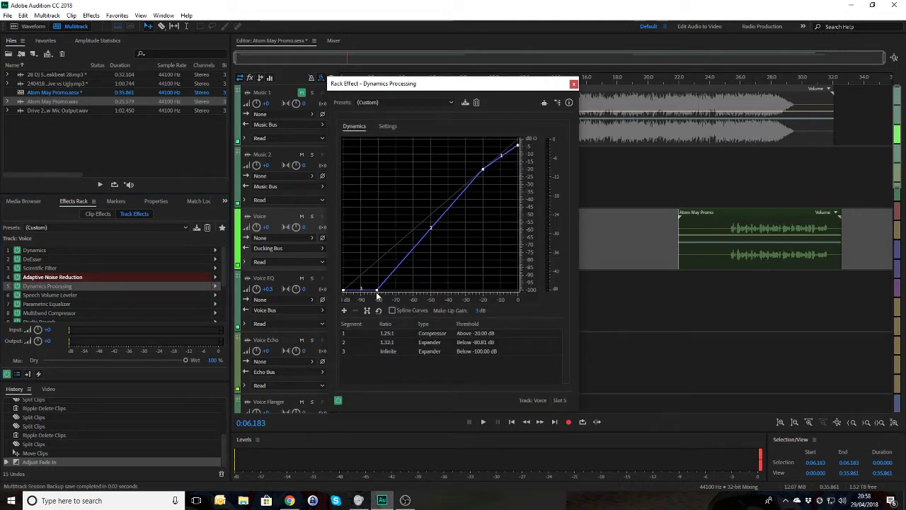
pyautogui.moveTo(377, 292)
pyautogui.click(573, 84)
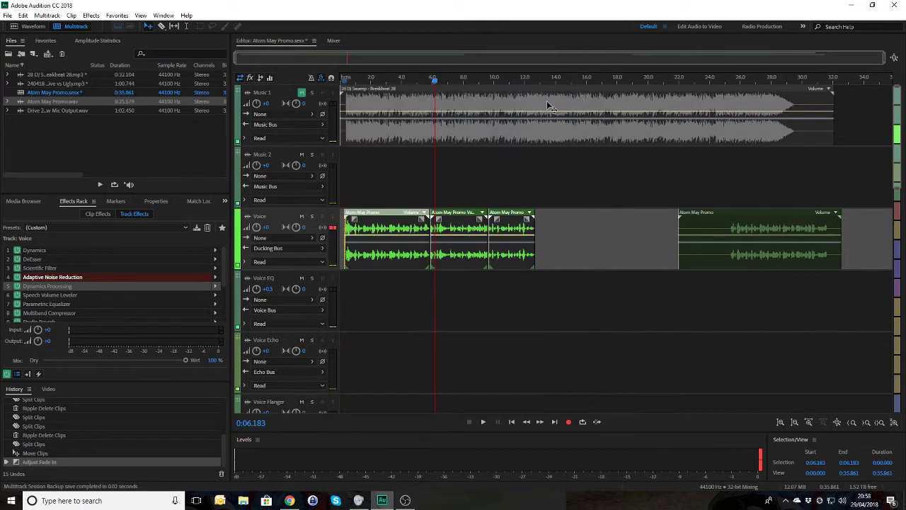
pyautogui.doubleClick(66, 296)
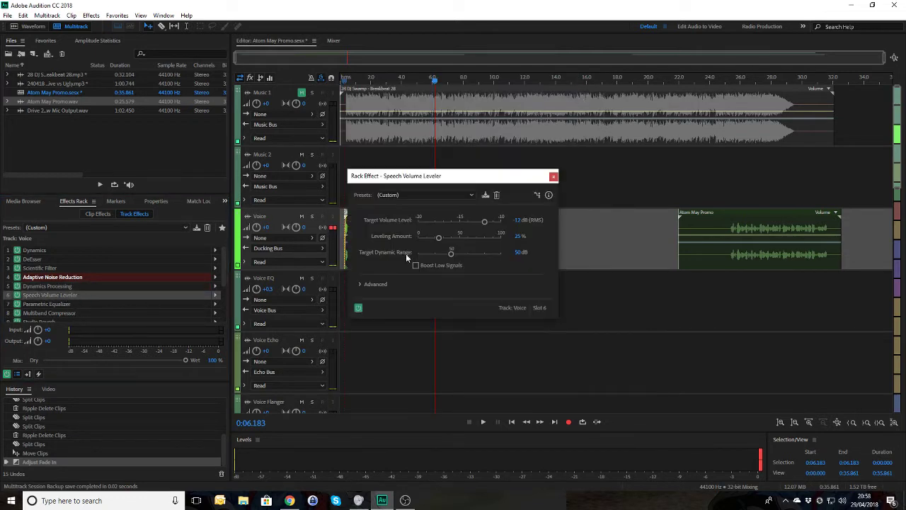
pyautogui.click(555, 176)
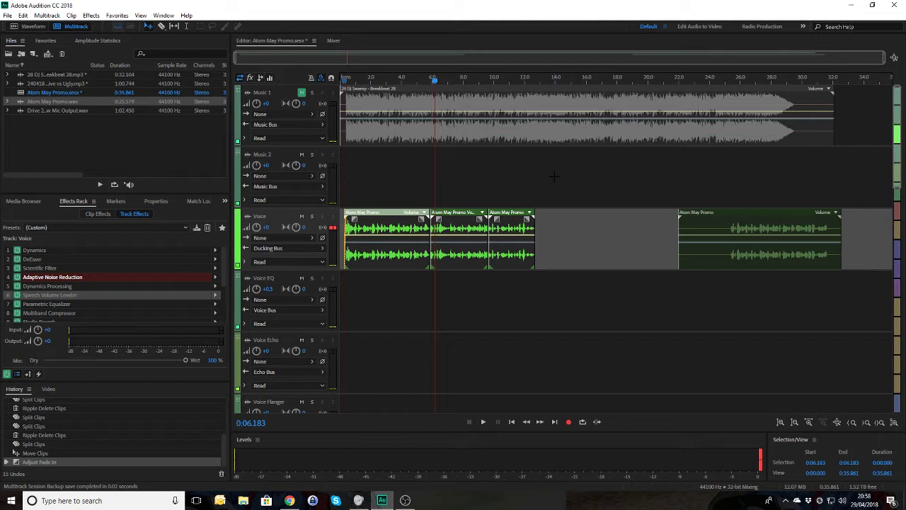
# Step: Examine the Parametric Equalizer and Multiband Compressor settings on the Voice track
pyautogui.doubleClick(49, 306)
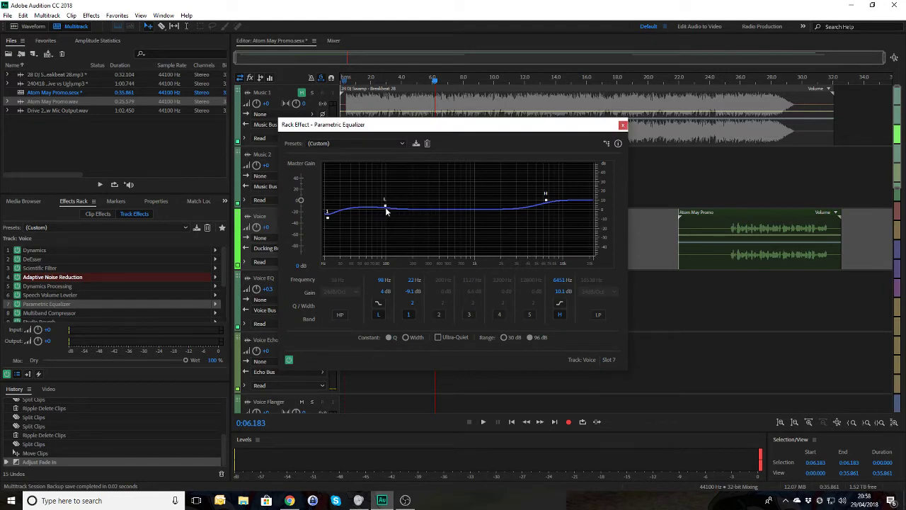
pyautogui.click(623, 125)
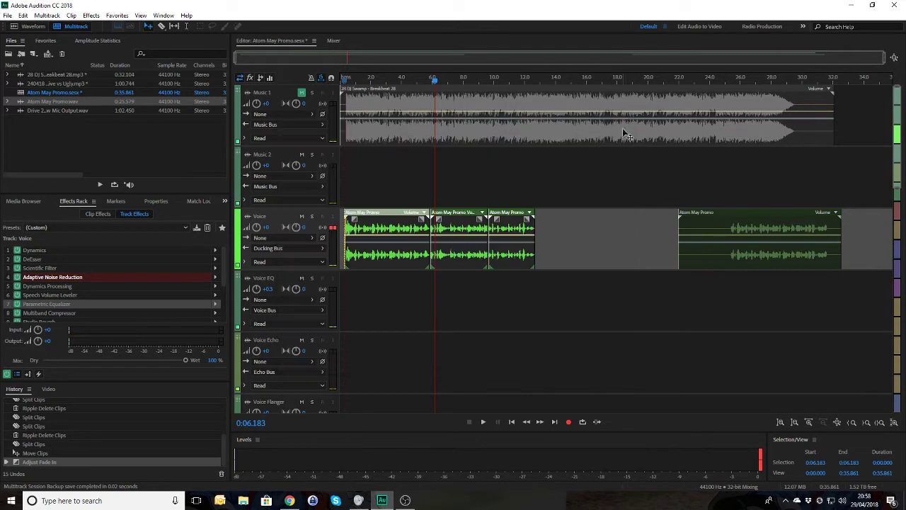
pyautogui.doubleClick(73, 312)
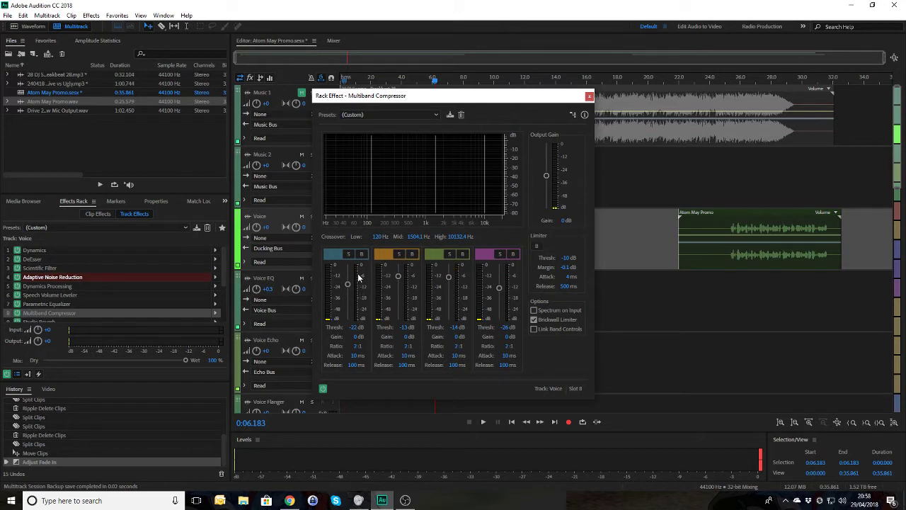
pyautogui.click(589, 97)
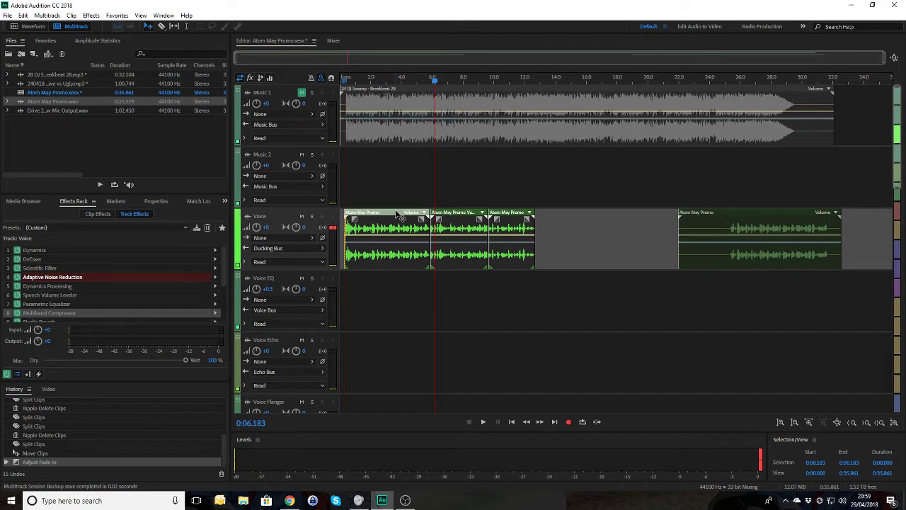
# Step: Move the first three voice clips from the Voice track down to the Voice EQ track, keeping their timing
pyautogui.moveTo(378, 194); pyautogui.dragTo(524, 305)
pyautogui.click(397, 222)
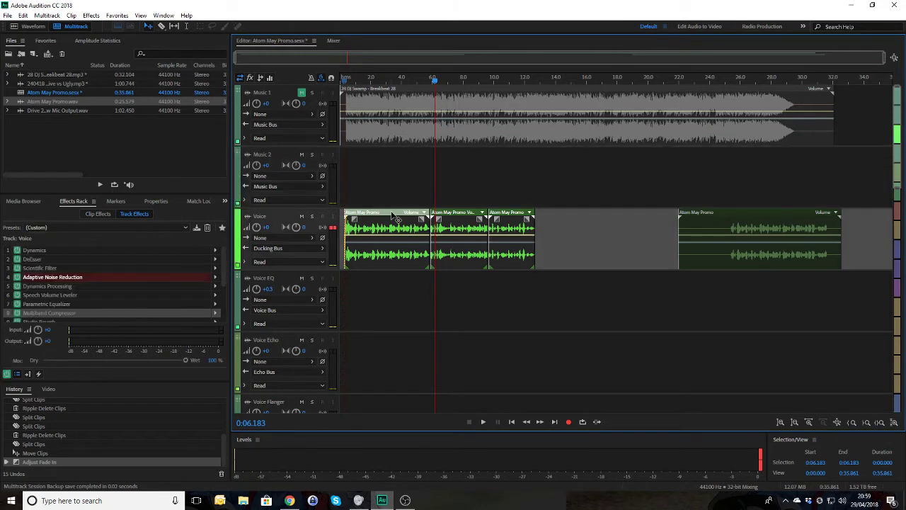
pyautogui.moveTo(400, 236); pyautogui.dragTo(404, 295)
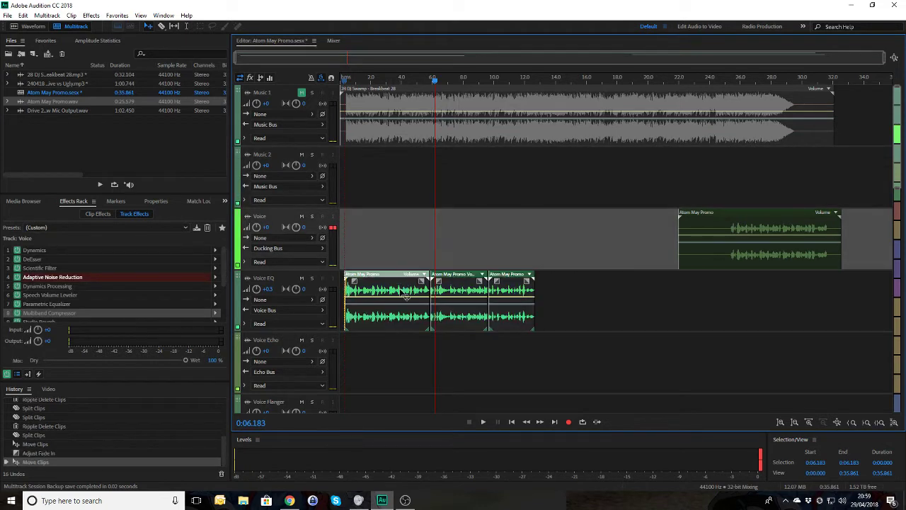
# Step: Play the clips on the Voice EQ track from 0:00.306 and inspect that track's Scientific Filter
pyautogui.click(346, 78)
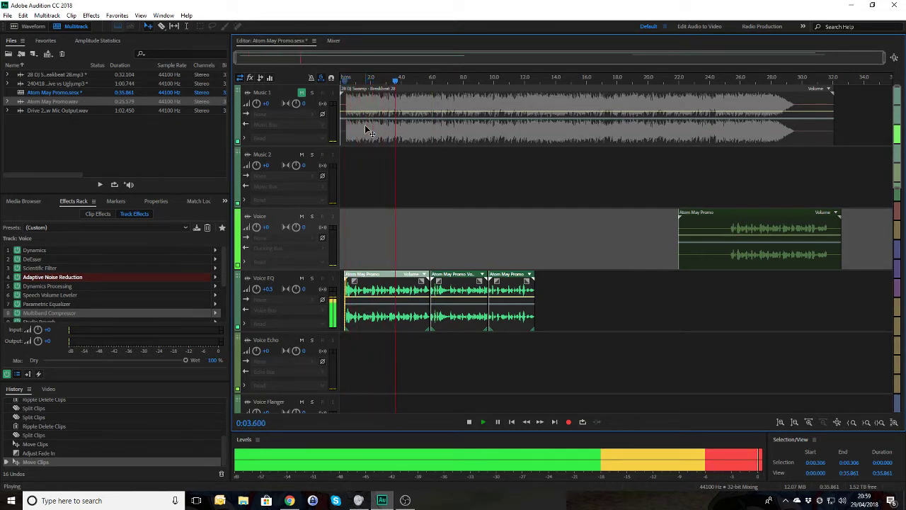
pyautogui.press('space')
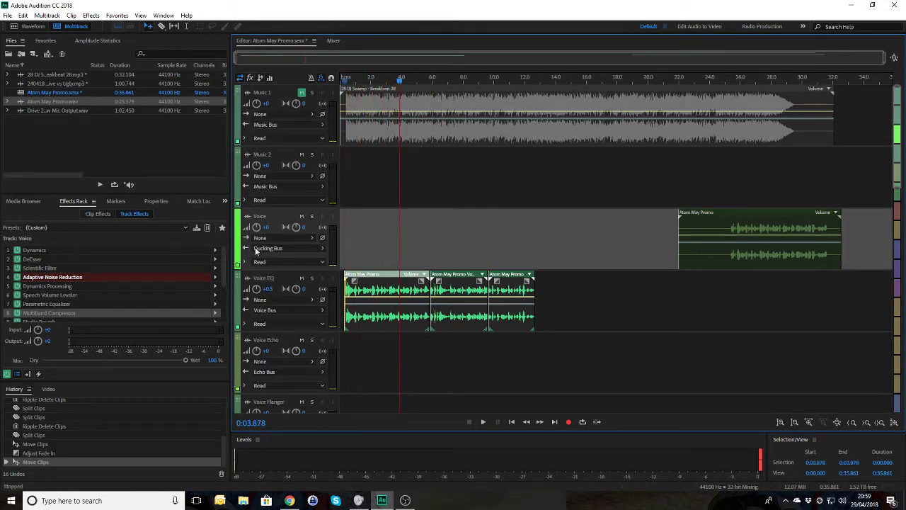
pyautogui.click(271, 278)
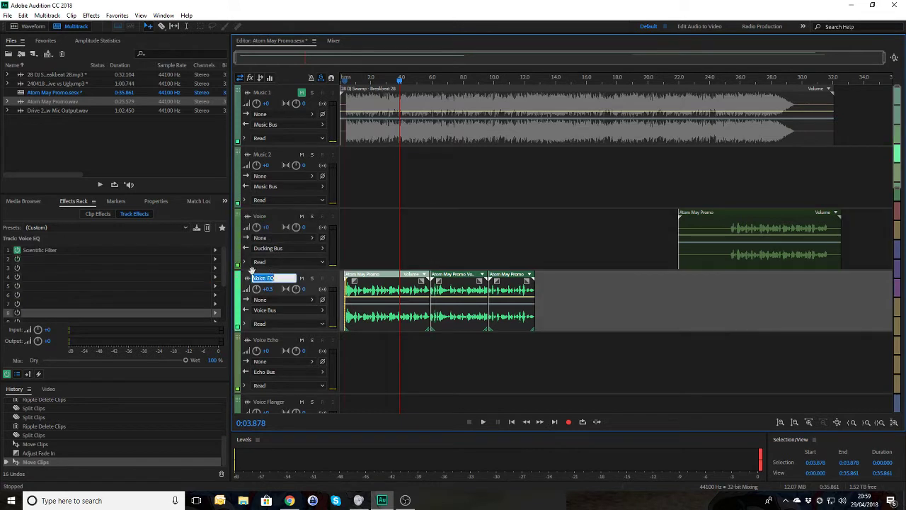
pyautogui.doubleClick(35, 247)
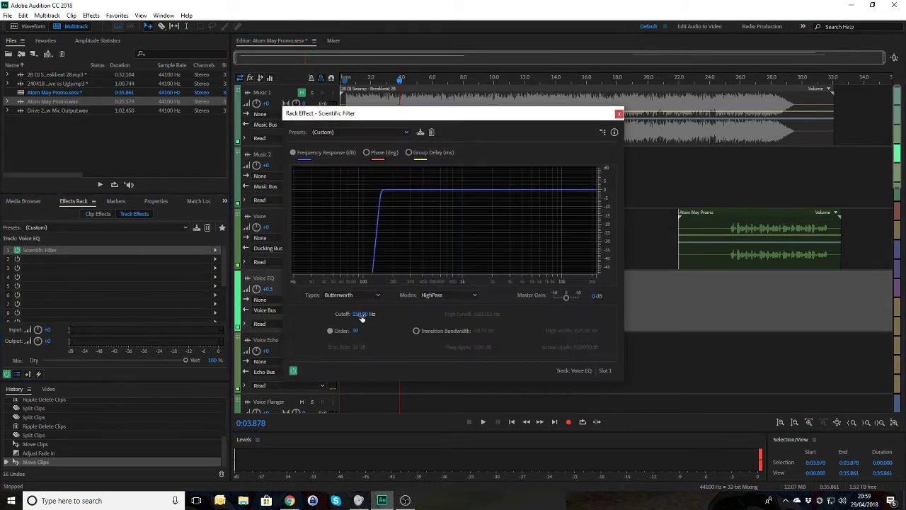
pyautogui.click(619, 115)
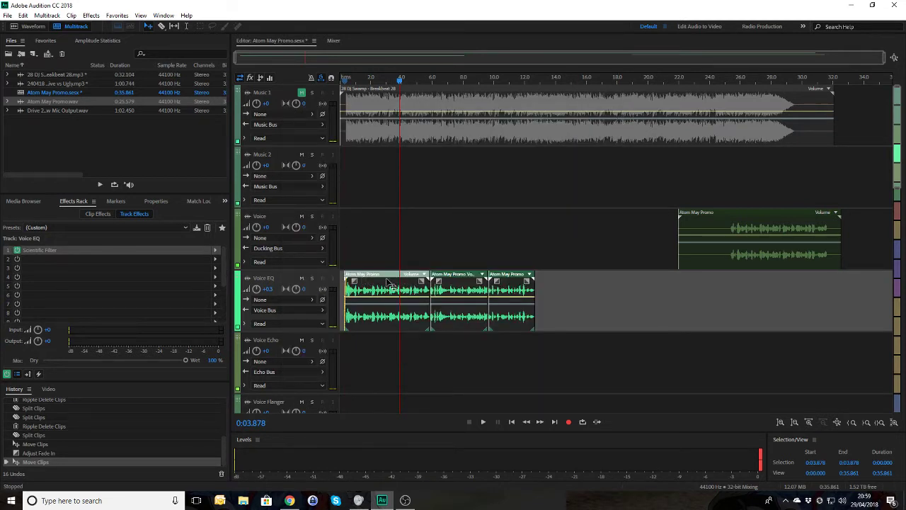
# Step: Move only the first voice clip back to the Voice track, leaving the other two on Voice EQ
pyautogui.click(435, 249)
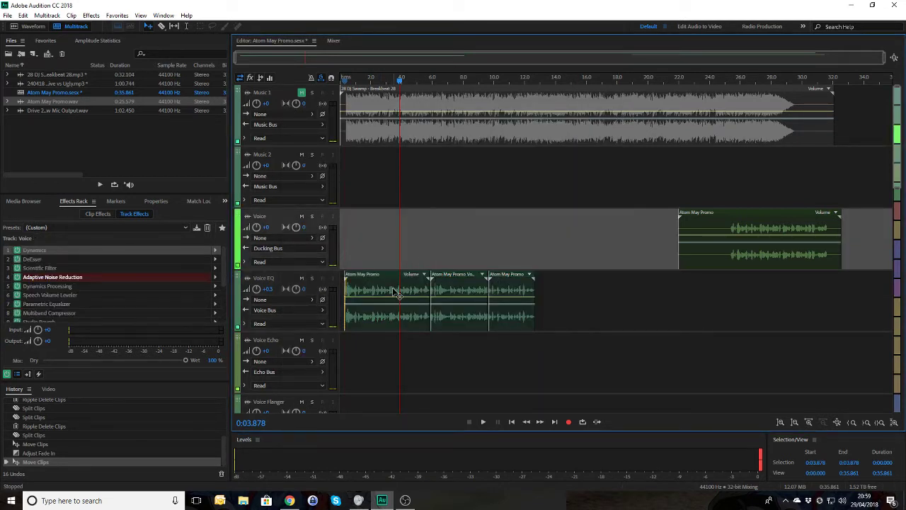
pyautogui.moveTo(393, 292); pyautogui.dragTo(407, 212)
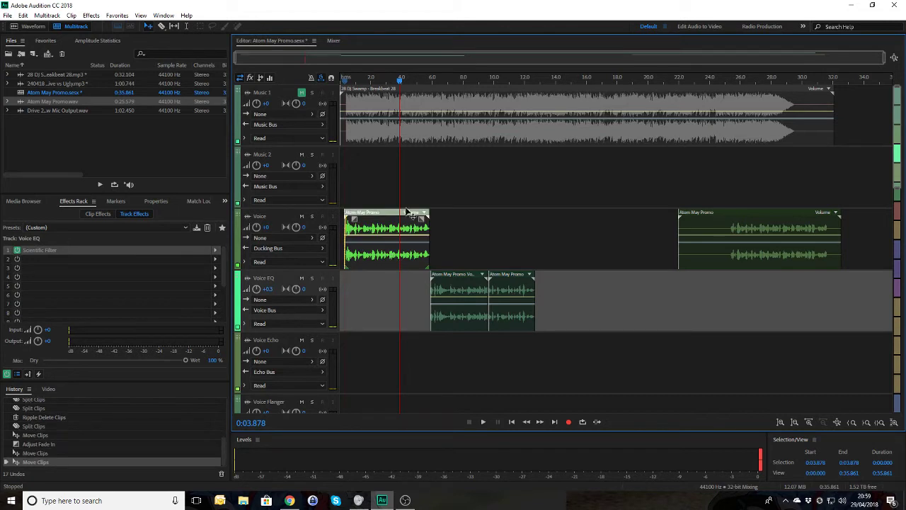
# Step: Play from 0:04.471 across the switch from Voice to Voice EQ, and replay the passage from 0:00.245
pyautogui.click(409, 83)
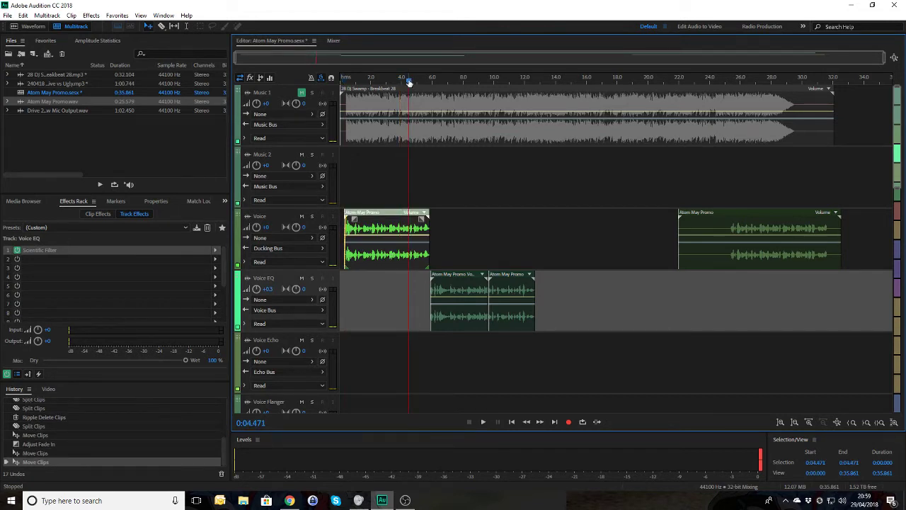
pyautogui.press('space')
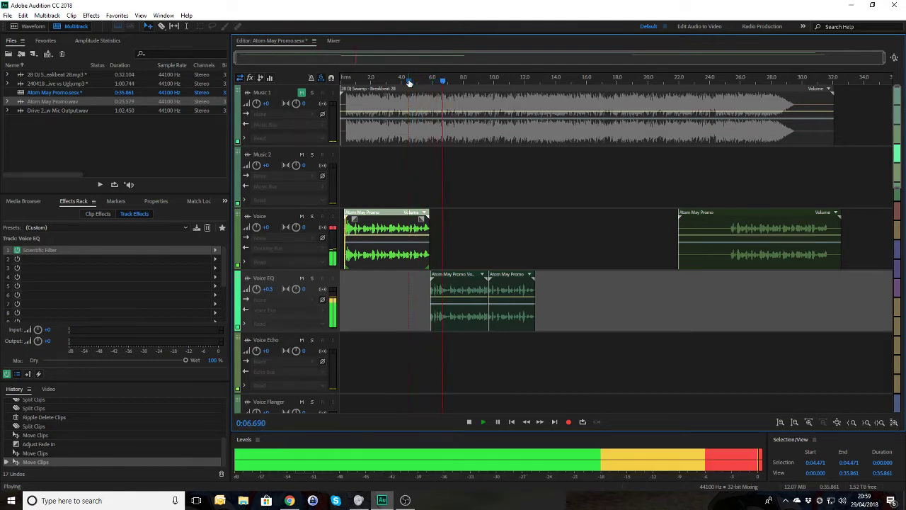
pyautogui.press('space')
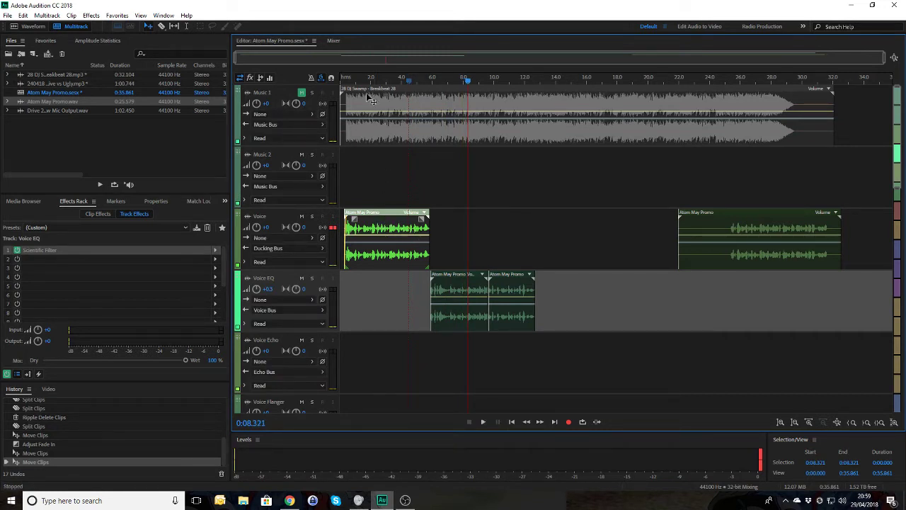
pyautogui.click(344, 77)
pyautogui.press('space')
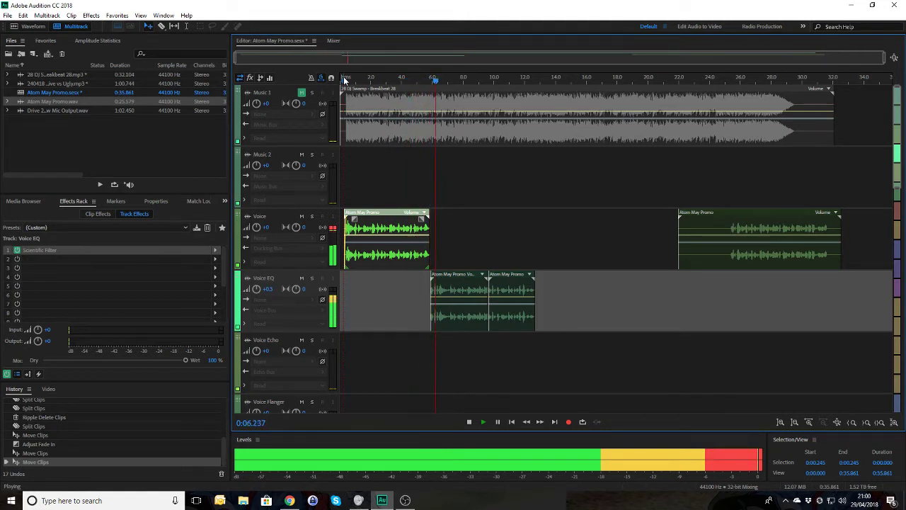
# Step: Stop playback and move the two clips on the Voice EQ track back up to the Voice track, keeping their timing
pyautogui.press('space')
pyautogui.click(439, 253)
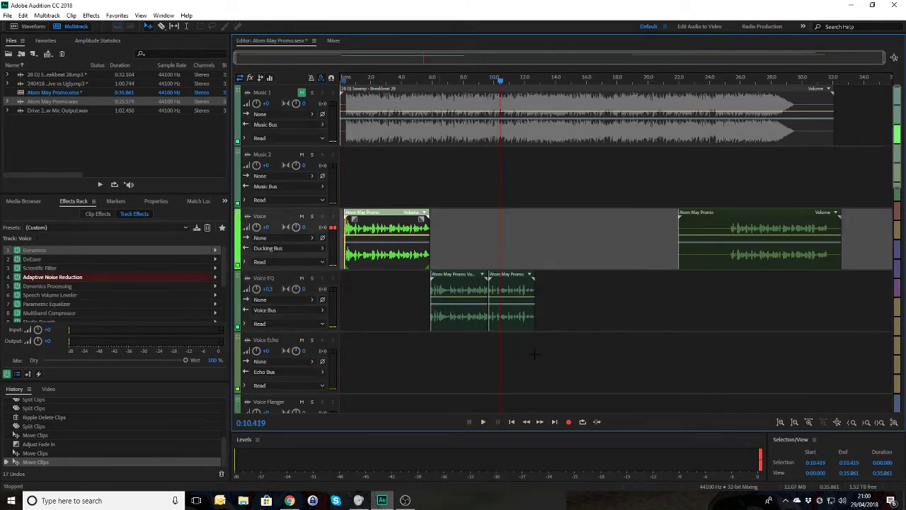
pyautogui.moveTo(463, 247); pyautogui.dragTo(550, 347)
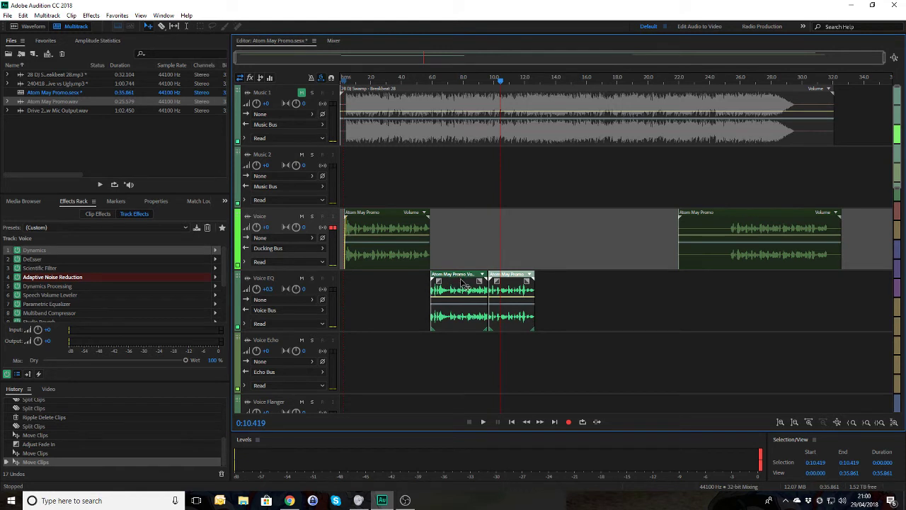
pyautogui.moveTo(464, 283); pyautogui.dragTo(464, 253)
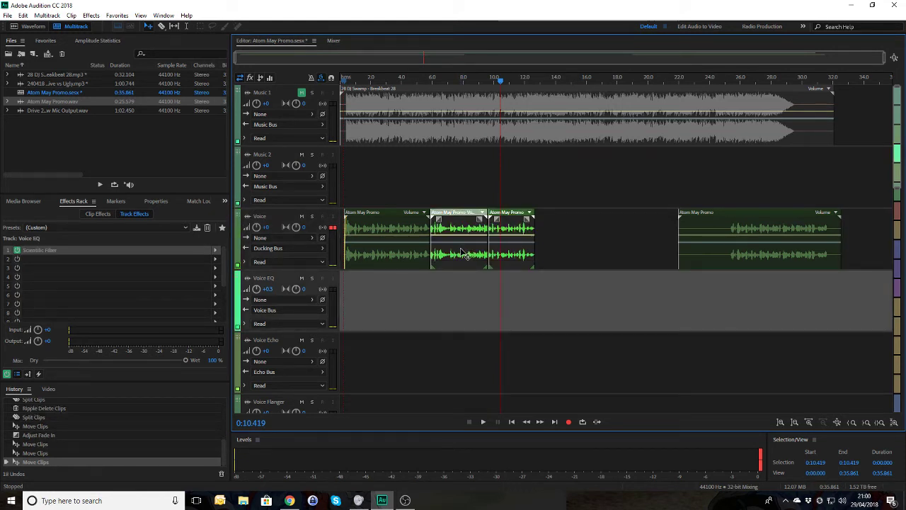
# Step: Play the third voice clip on the Voice track from 0:10.014 to its end
pyautogui.click(495, 81)
pyautogui.press('space')
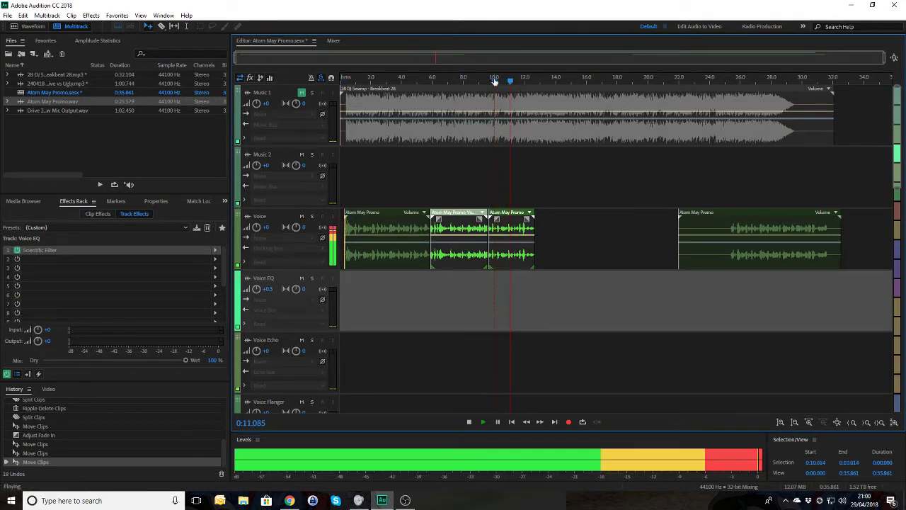
pyautogui.press('space')
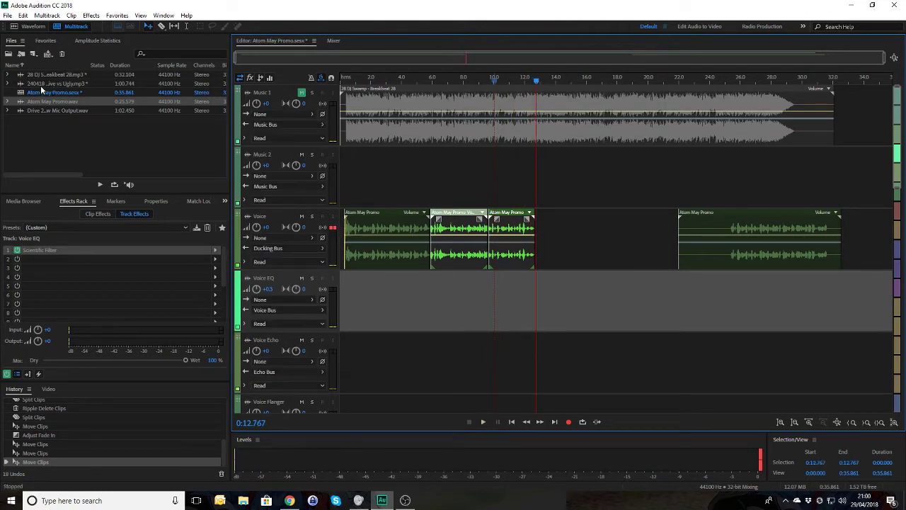
# Step: Add Drive 240418 Raw Mic Output to the Voice EQ track at about 0:09, and move the last Atom May Promo clip to about 1:24
pyautogui.moveTo(44, 109); pyautogui.dragTo(485, 297)
pyautogui.moveTo(723, 241); pyautogui.dragTo(497, 226)
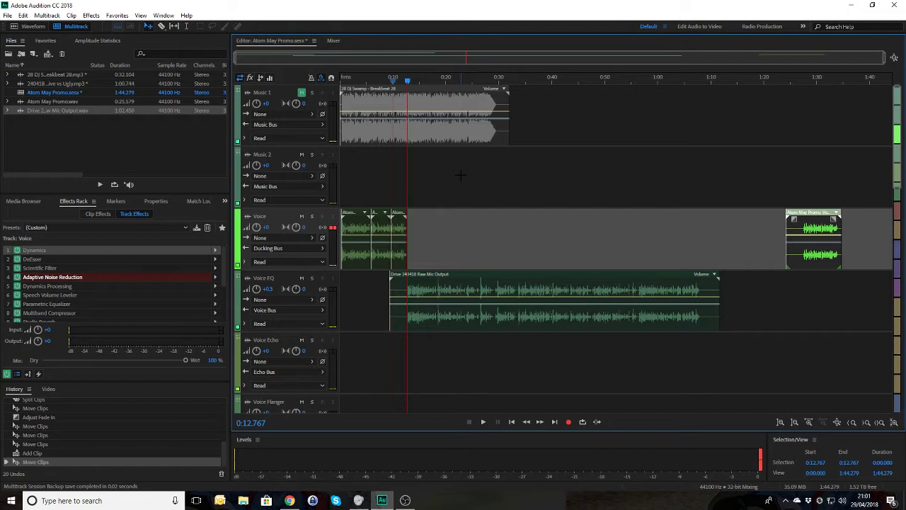
# Step: Split the raw mic clip on Voice EQ just before the phrase at 0:18.493 and delete the part before the split
pyautogui.press('space')
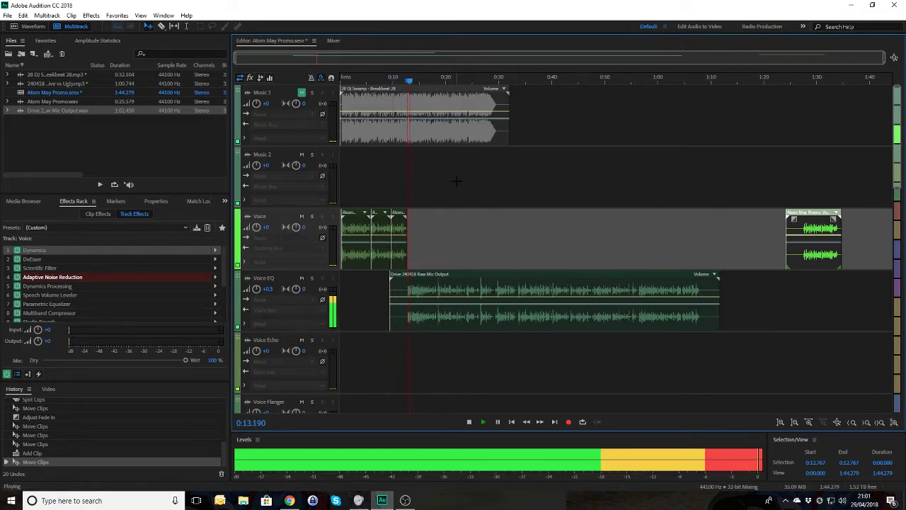
pyautogui.press('=')
pyautogui.press('=')
pyautogui.press('=')
pyautogui.press('=')
pyautogui.press('=')
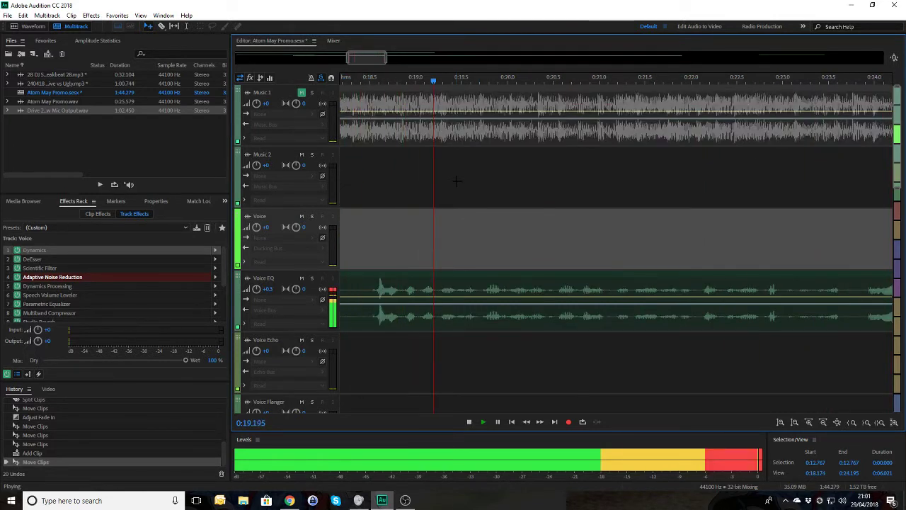
pyautogui.moveTo(357, 82)
pyautogui.mouseDown()
pyautogui.moveTo(373, 95)
pyautogui.moveTo(368, 83)
pyautogui.mouseUp()
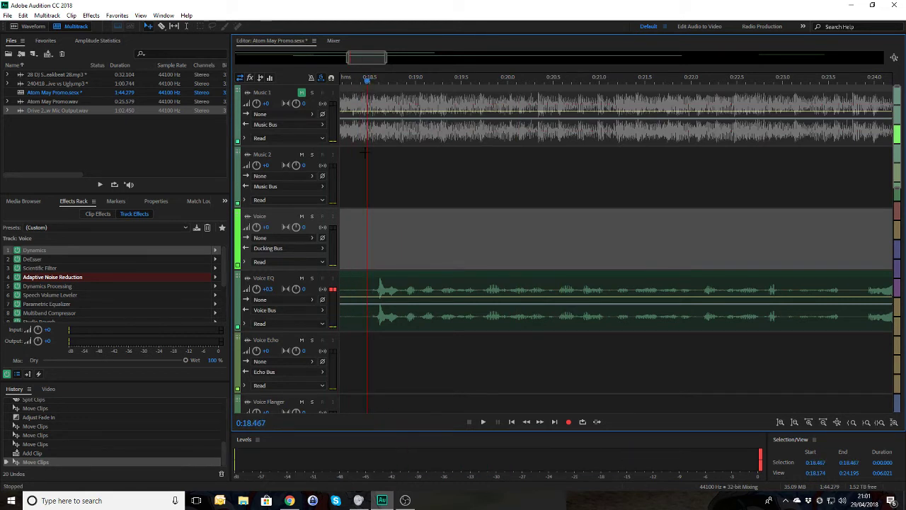
pyautogui.click(358, 292)
pyautogui.hotkey('ctrl', 'k')
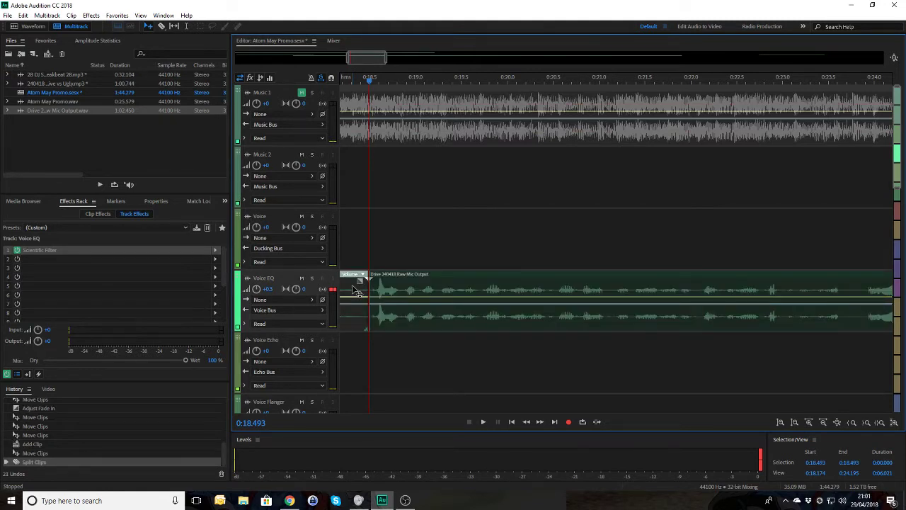
pyautogui.press('Delete')
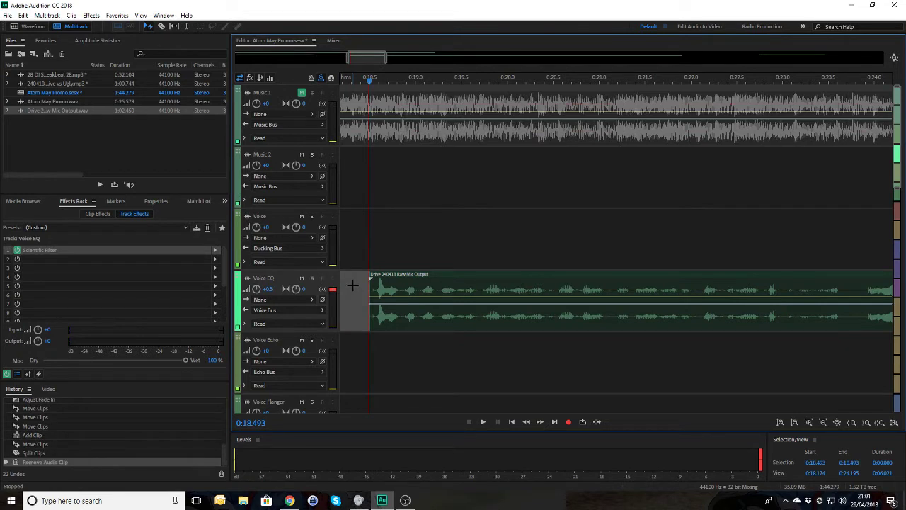
# Step: Play the trimmed raw mic clip from 0:18.493, replay it from 0:22.551, and place the playhead at the phrase end at 0:23.856
pyautogui.press('space')
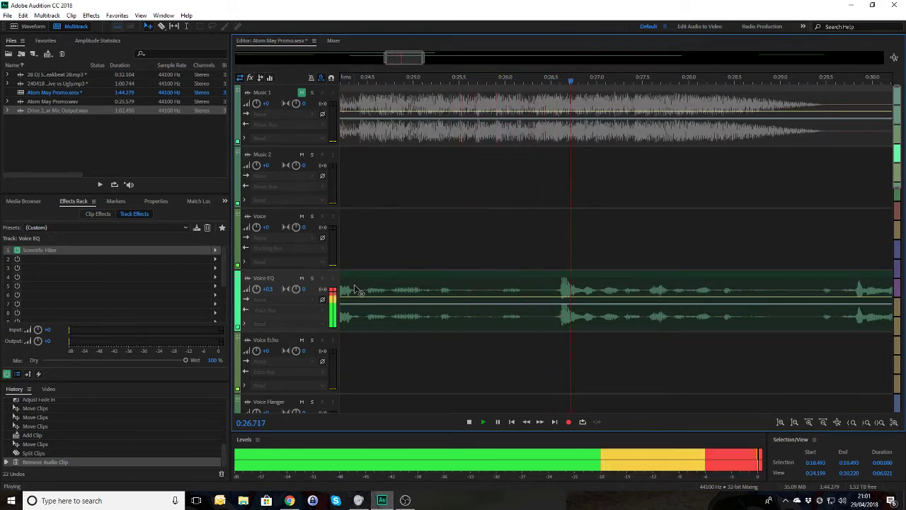
pyautogui.scroll(-3, 354, 288)
pyautogui.scroll(-2, 354, 289)
pyautogui.press('space')
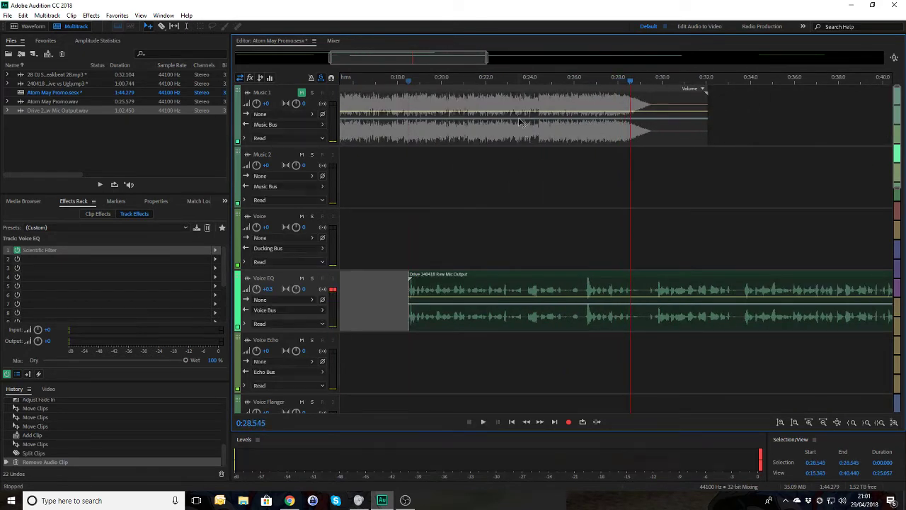
pyautogui.click(507, 80)
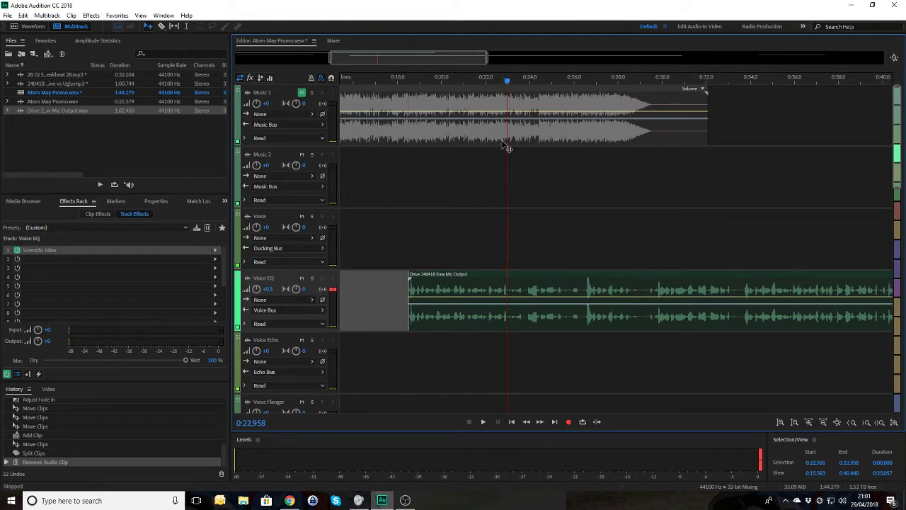
pyautogui.click(499, 82)
pyautogui.press('space')
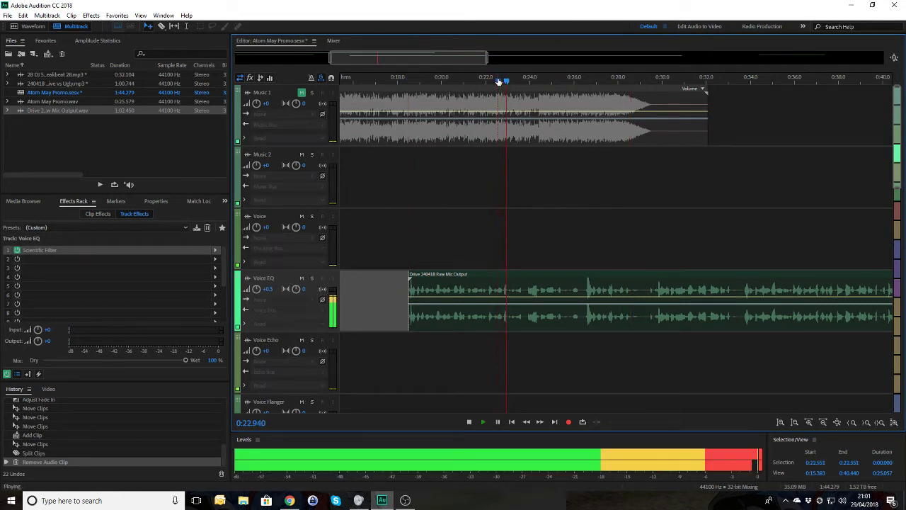
pyautogui.press('space')
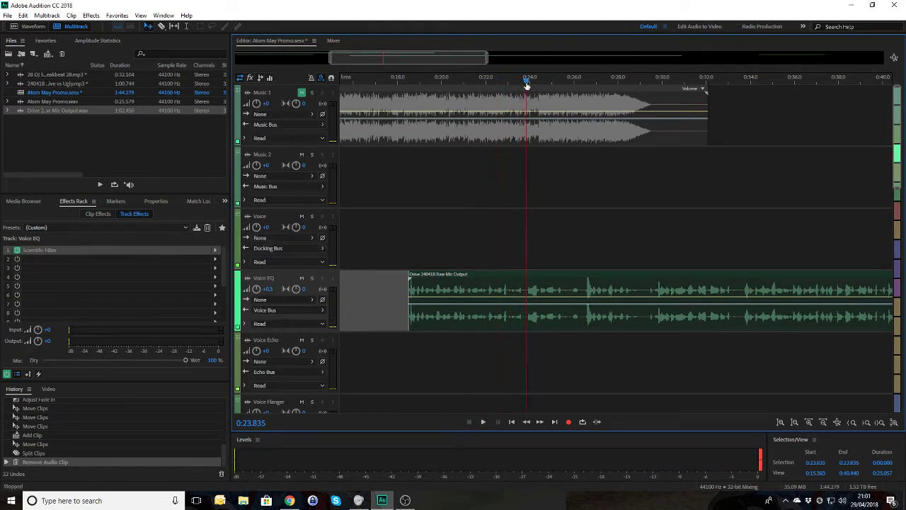
pyautogui.click(526, 84)
pyautogui.hotkey('ctrl', 'l')
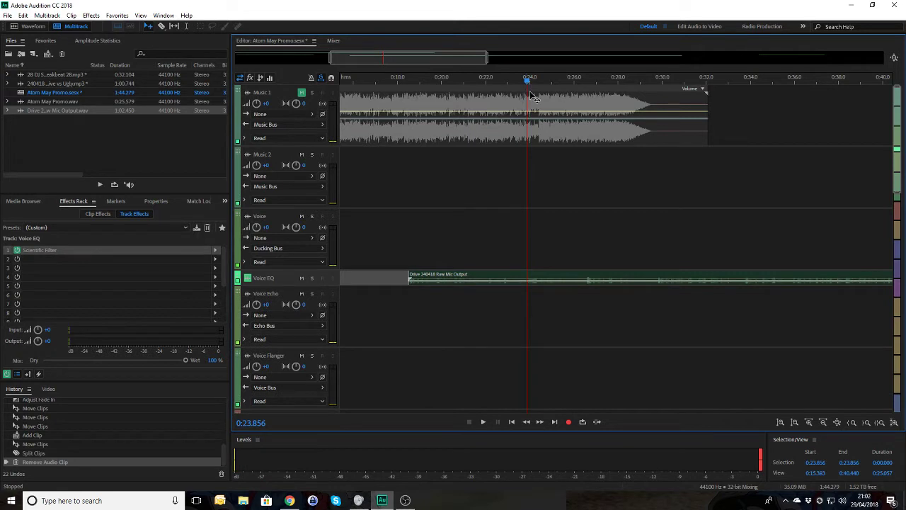
pyautogui.click(288, 301)
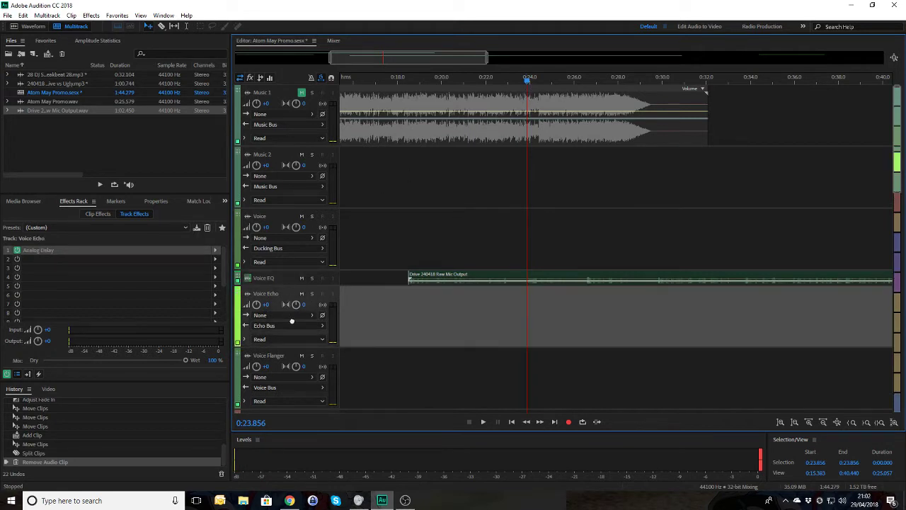
pyautogui.click(264, 278)
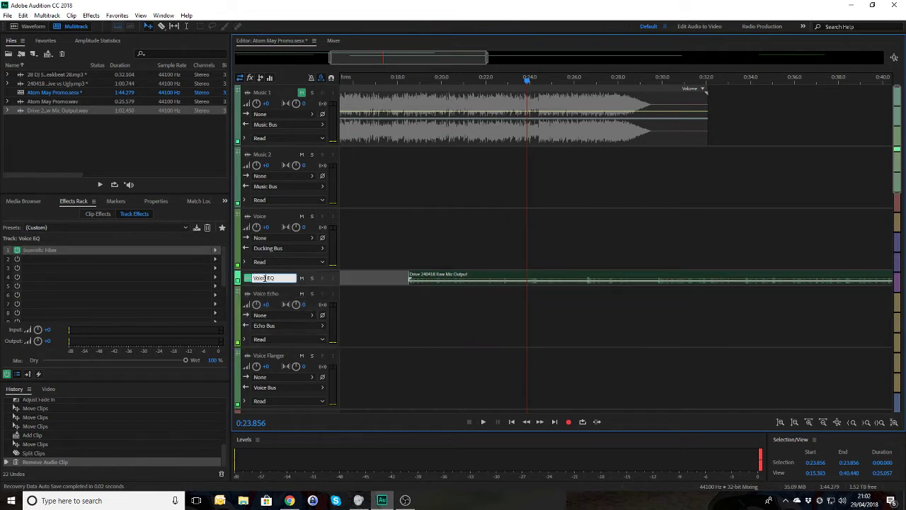
pyautogui.click(432, 282)
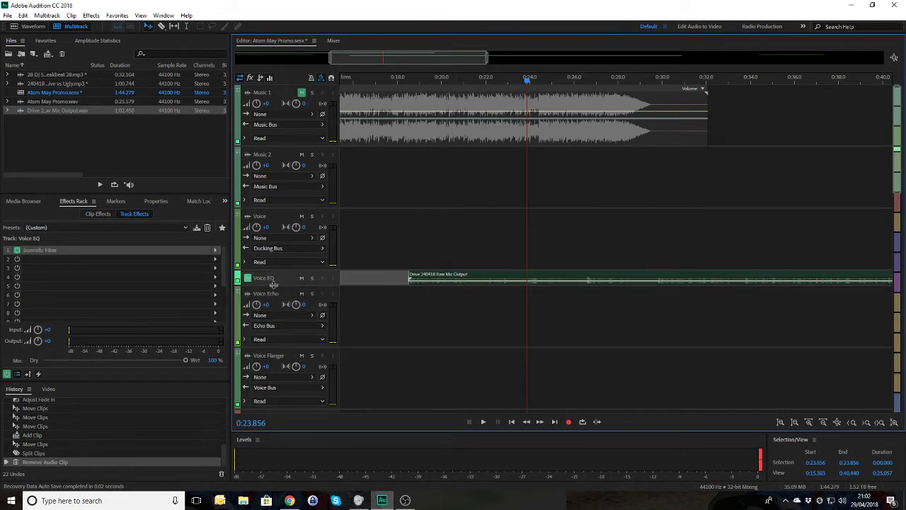
pyautogui.scroll(2, 269, 284)
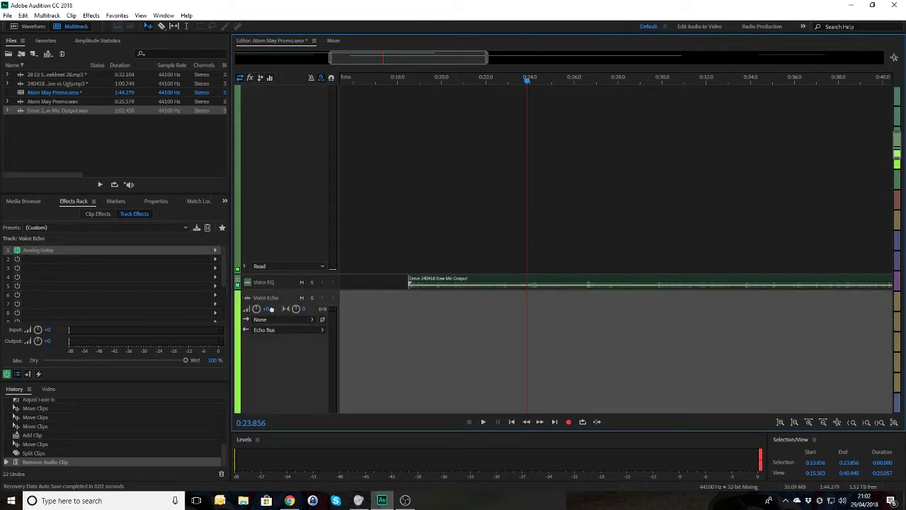
pyautogui.click(266, 290)
pyautogui.moveTo(281, 289); pyautogui.dragTo(285, 338)
pyautogui.scroll(-5, 287, 210)
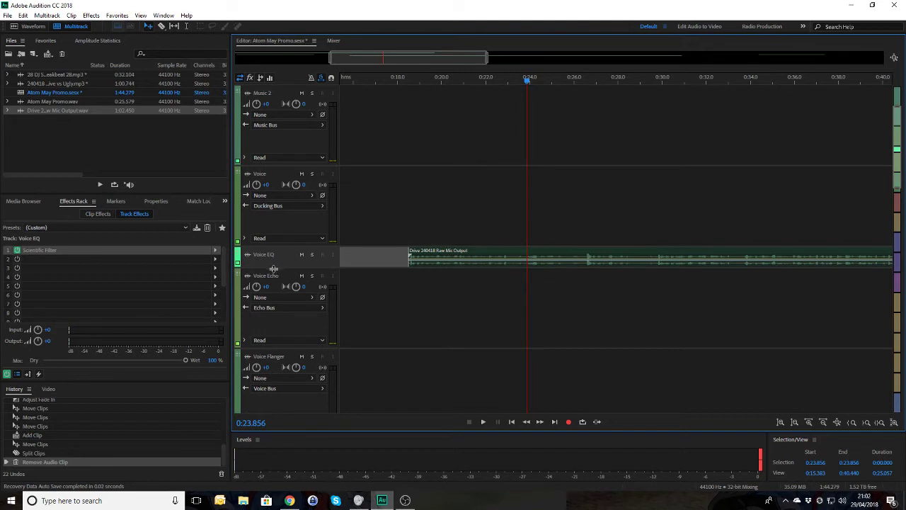
pyautogui.moveTo(273, 269); pyautogui.dragTo(278, 309)
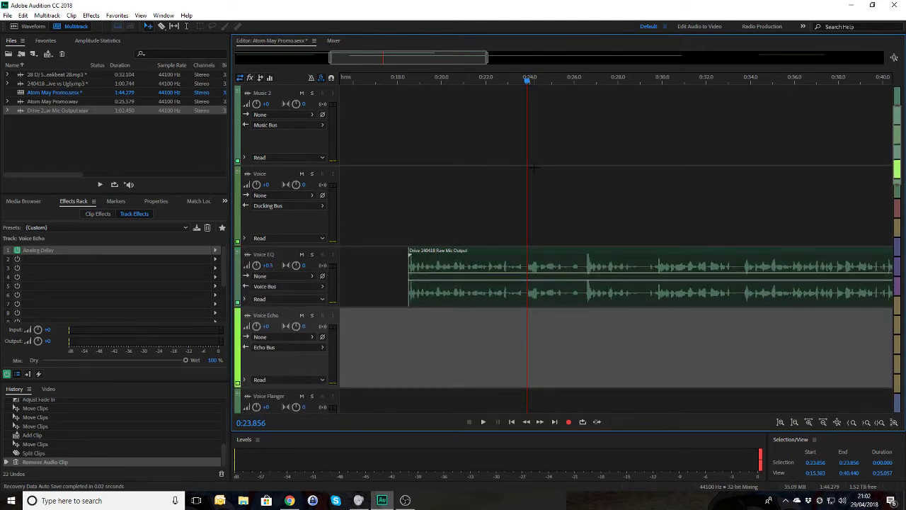
# Step: Split the raw mic clip at 0:23.856 and 0:26.510, and ripple delete the section between the splits
pyautogui.click(545, 269)
pyautogui.hotkey('ctrl', 'k')
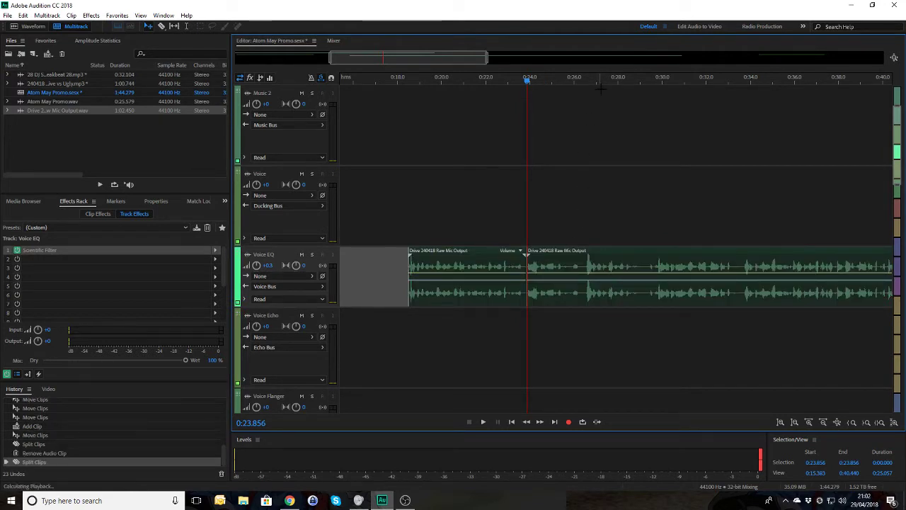
pyautogui.press('space')
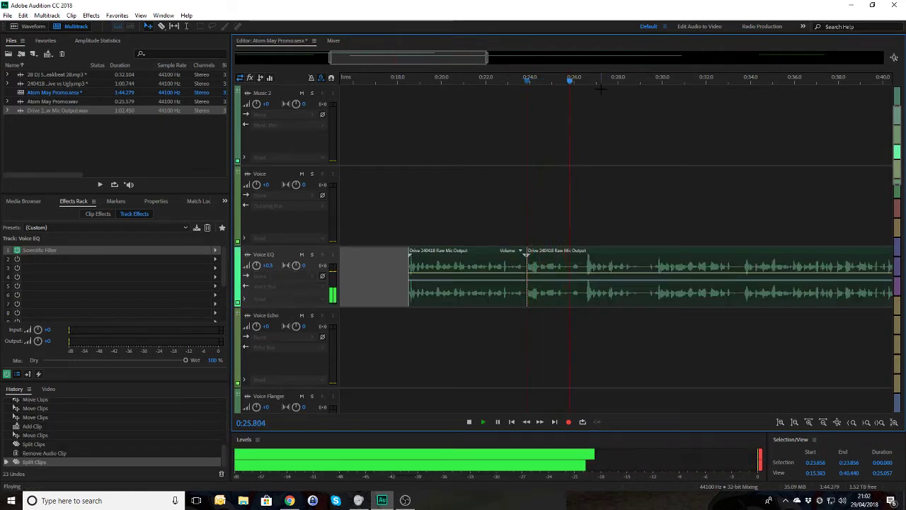
pyautogui.press('space')
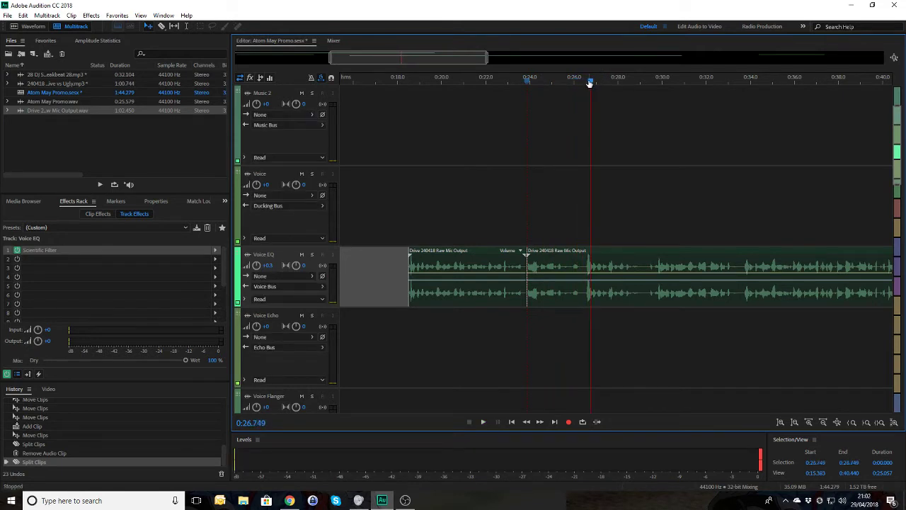
pyautogui.click(586, 83)
pyautogui.click(585, 83)
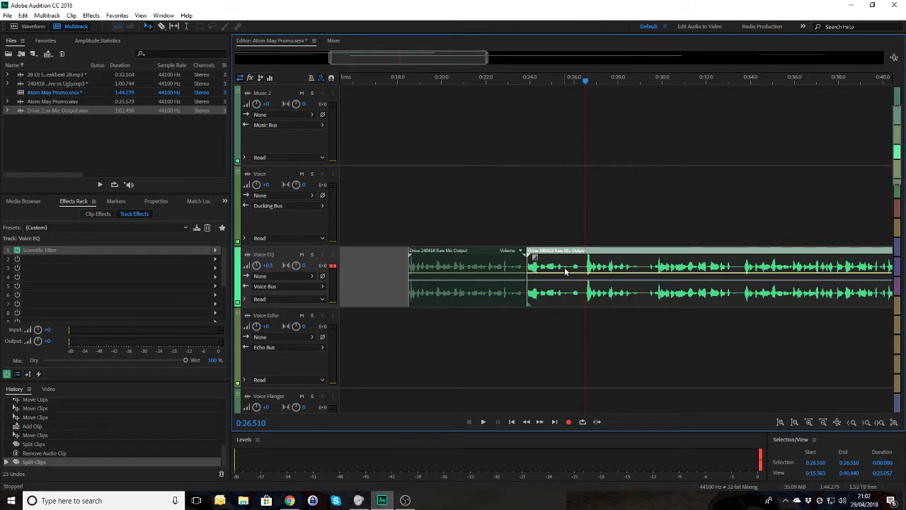
pyautogui.hotkey('ctrl', 'k')
pyautogui.click(566, 270)
pyautogui.hotkey('shift', 'Delete')
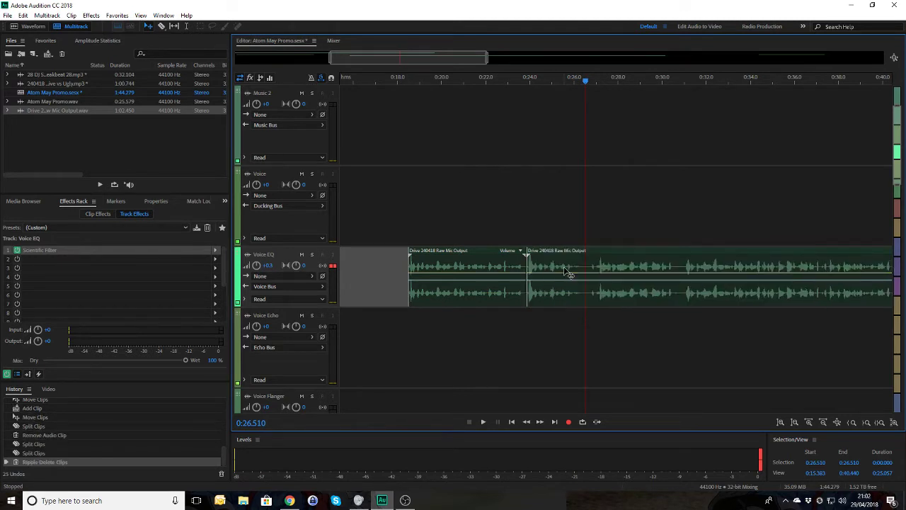
# Step: Play across the new join from 0:21.866, and split the second raw mic clip at the pause at 0:30.790
pyautogui.click(483, 80)
pyautogui.press('space')
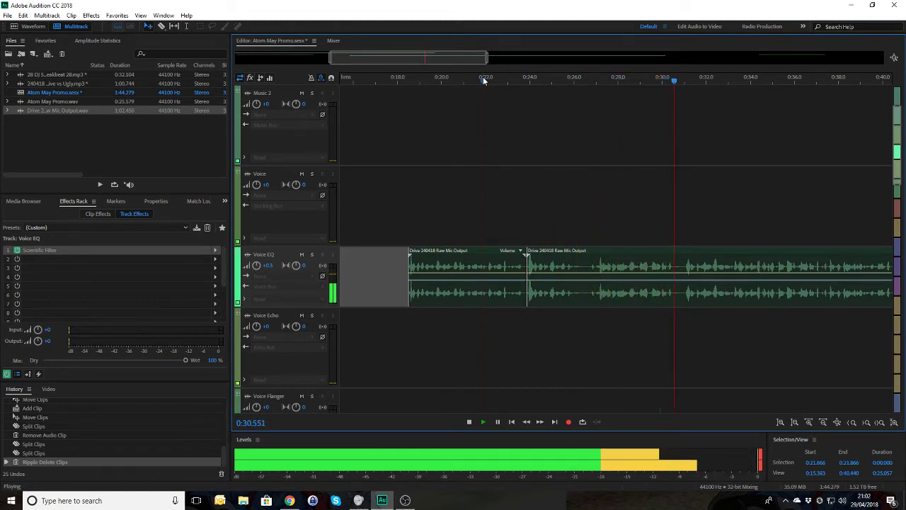
pyautogui.press('space')
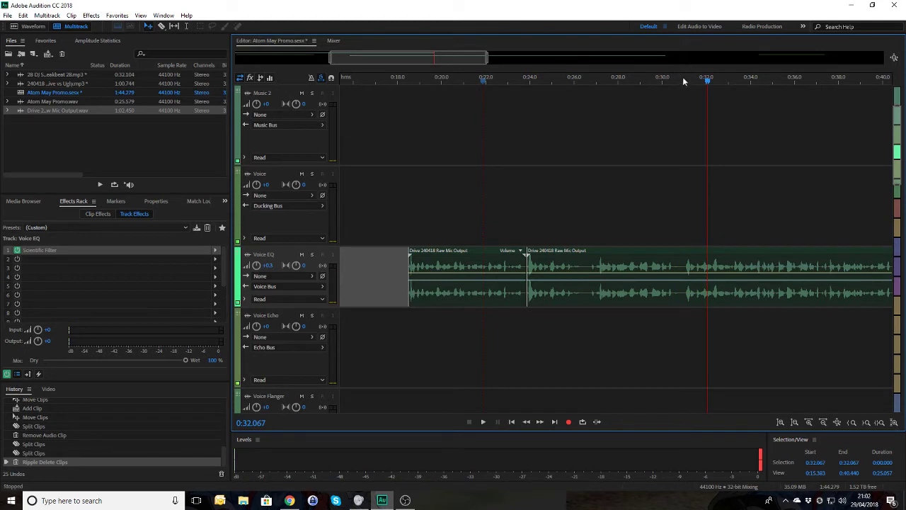
pyautogui.moveTo(675, 80); pyautogui.dragTo(680, 83)
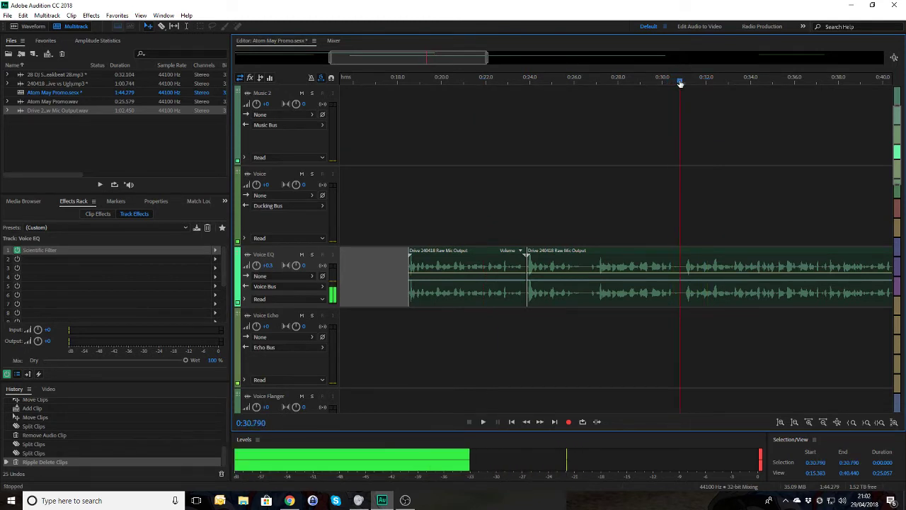
pyautogui.click(701, 262)
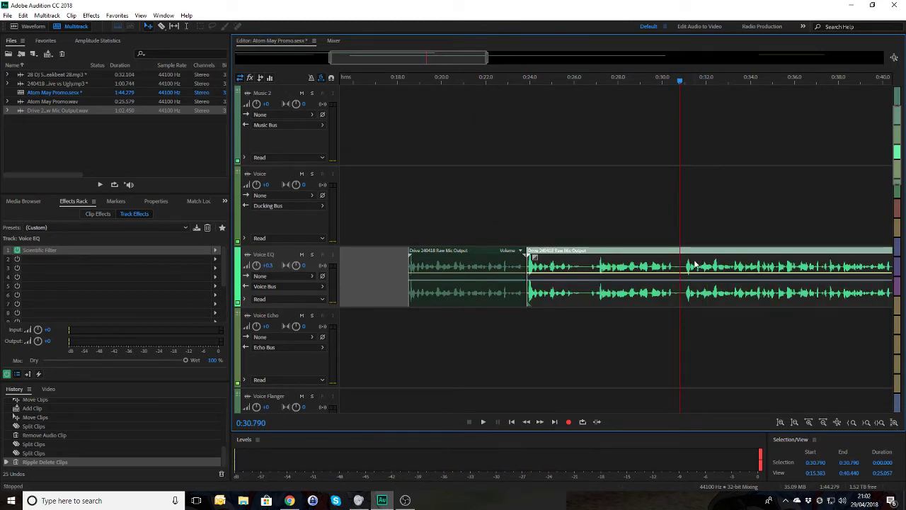
pyautogui.hotkey('ctrl', 'k')
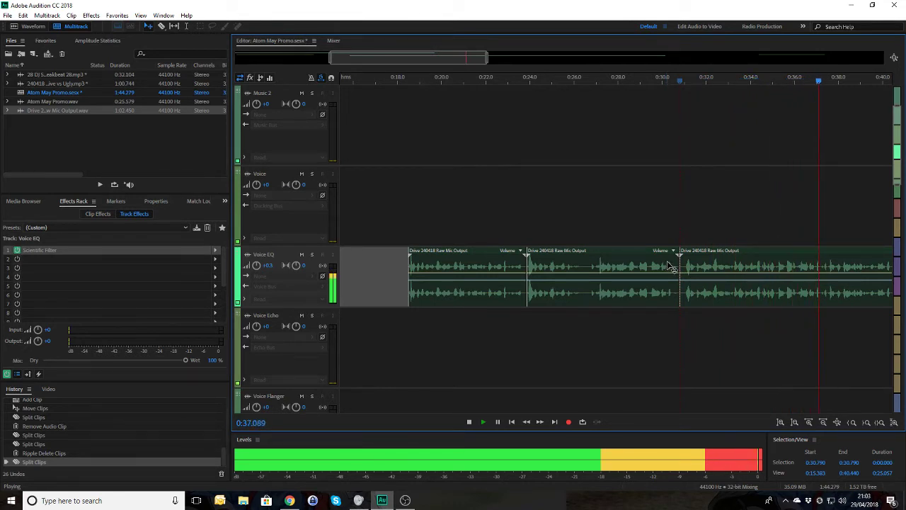
# Step: Replay the raw mic clip around 0:37 to find the start of the next phrase, and place the playhead at 0:37.295
pyautogui.press('space')
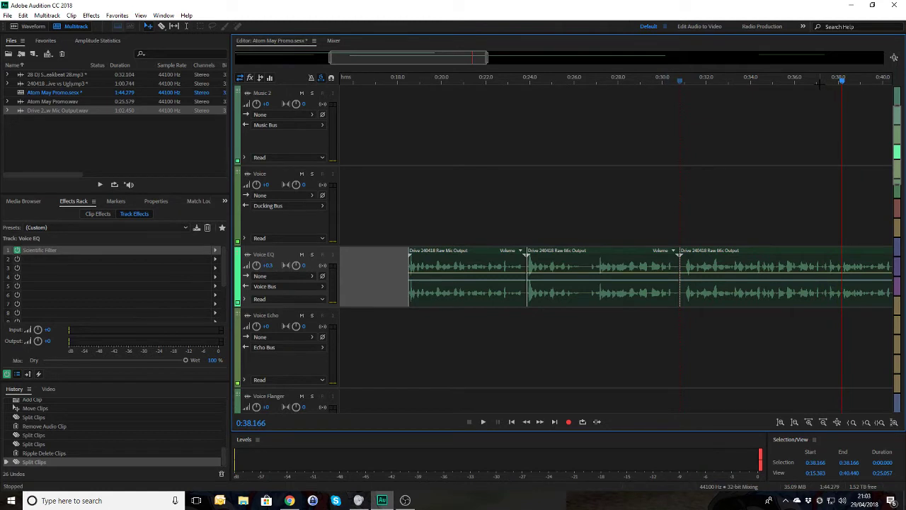
pyautogui.click(812, 83)
pyautogui.press('space')
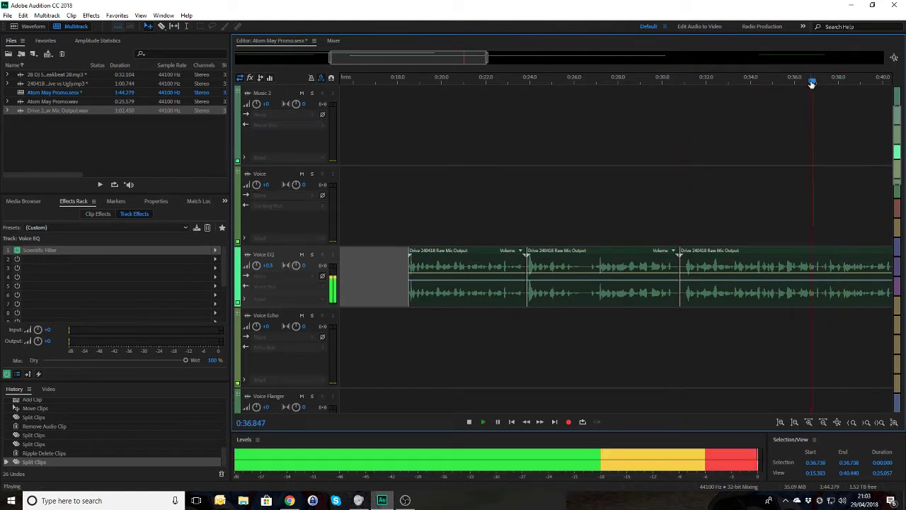
pyautogui.press('space')
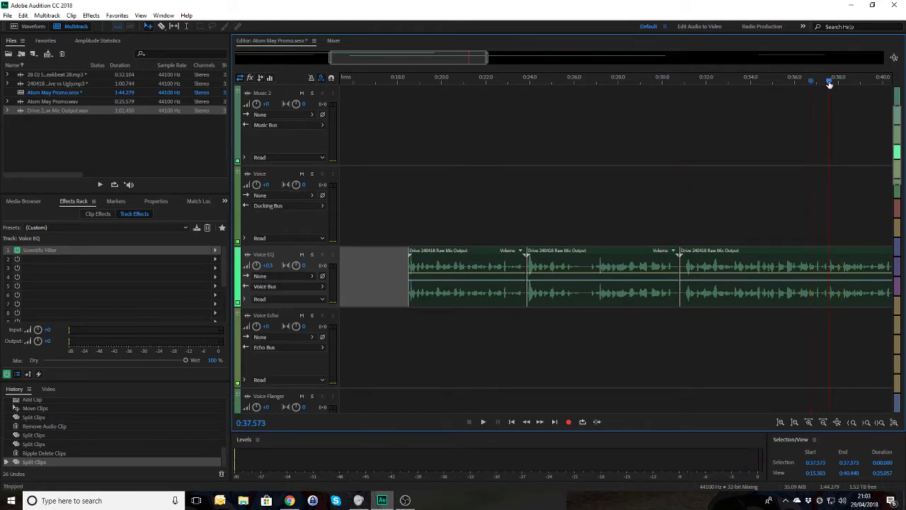
pyautogui.click(823, 82)
pyautogui.press('space')
pyautogui.press('space')
# Step: Split the last raw mic clip on Voice EQ at 0:37.295 and delete the section before the split, leaving the gap
pyautogui.click(773, 275)
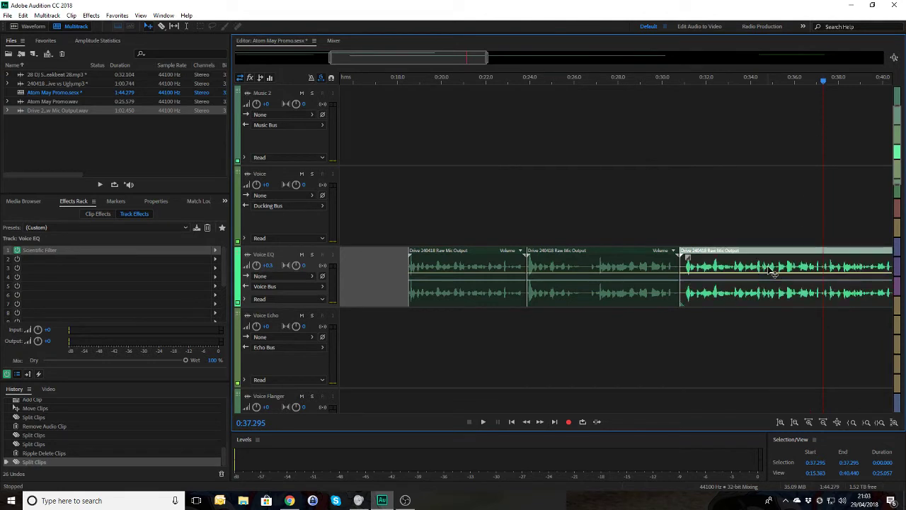
pyautogui.hotkey('ctrl', 'k')
pyautogui.click(771, 272)
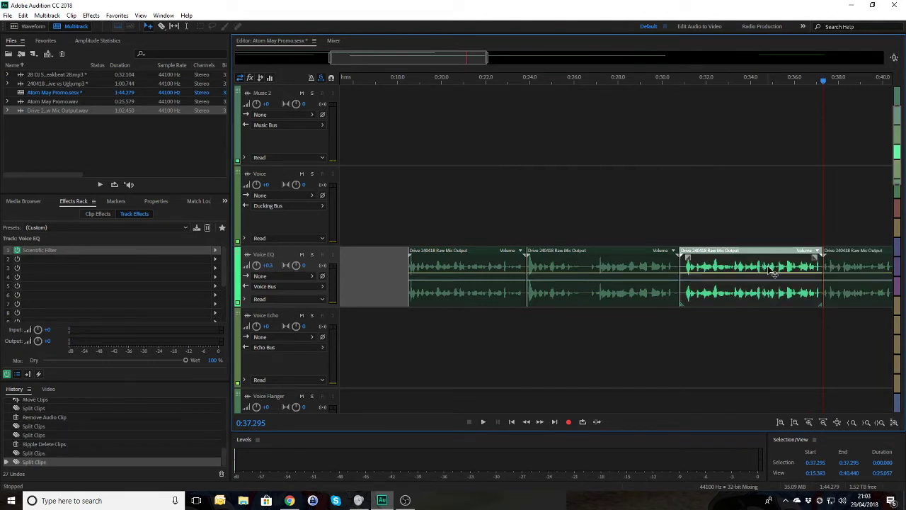
pyautogui.press('space')
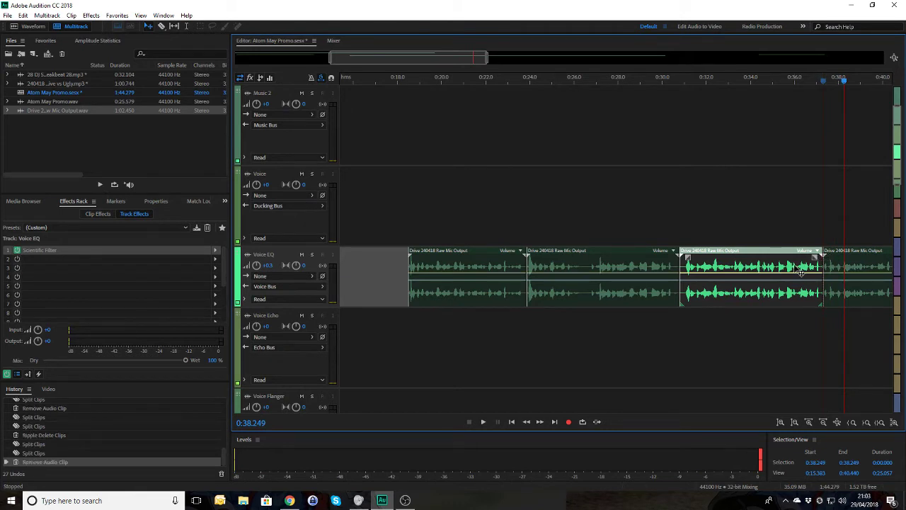
pyautogui.press('Delete')
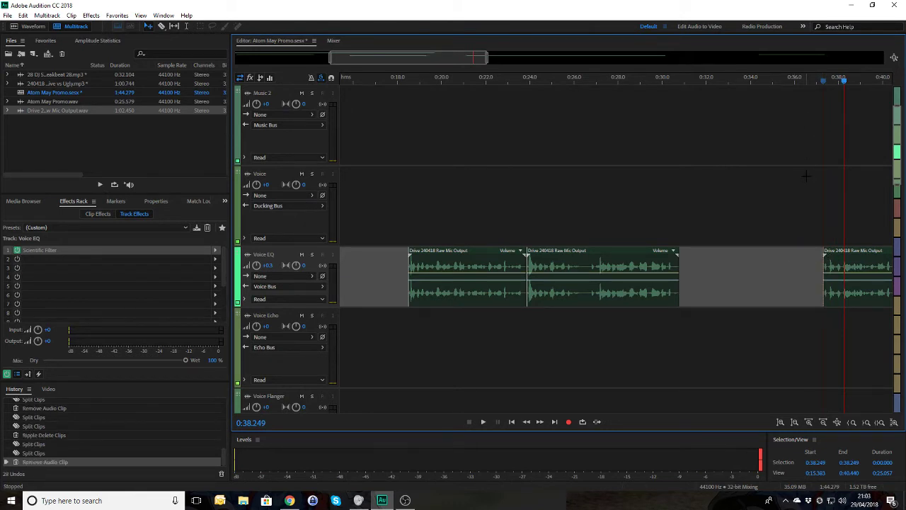
# Step: Trim the start of the raw mic clip after the gap to about 0:37.35, checking the cut by playing it
pyautogui.scroll(5, 512, 272)
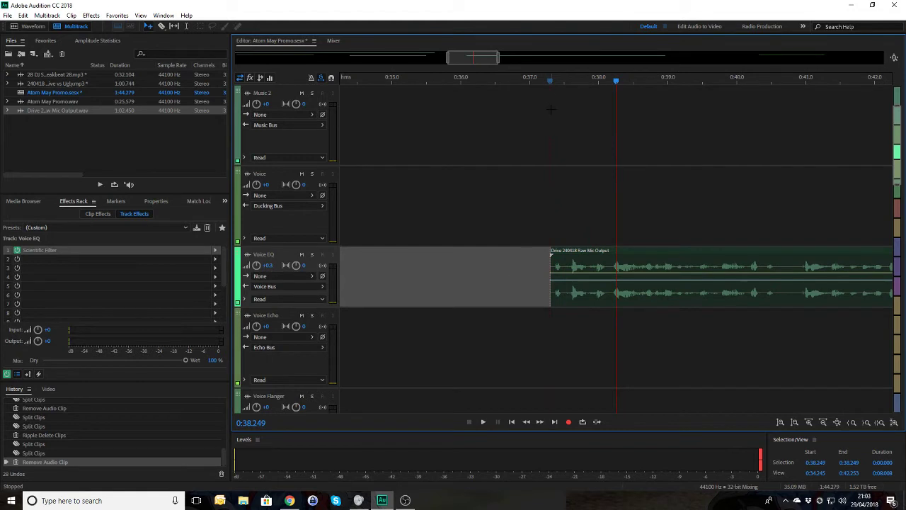
pyautogui.click(546, 83)
pyautogui.press('space')
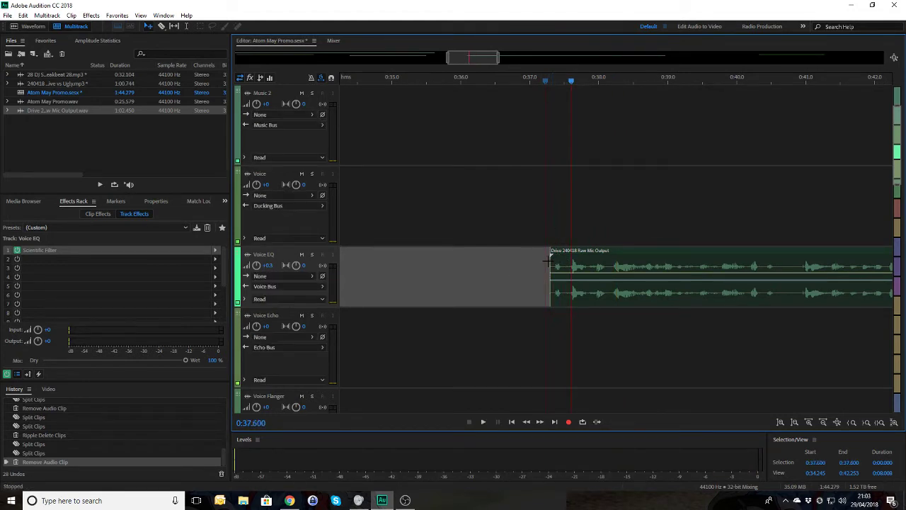
pyautogui.moveTo(552, 264); pyautogui.dragTo(564, 264)
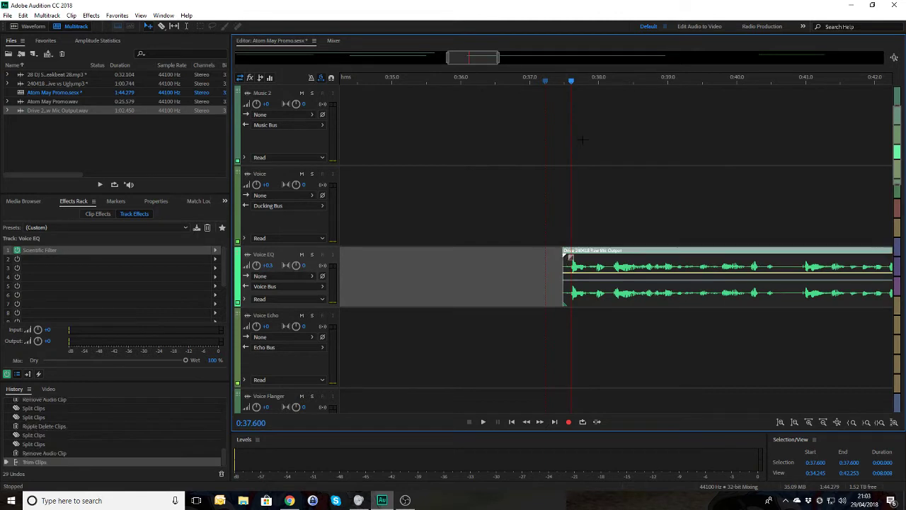
pyautogui.click(554, 84)
pyautogui.click(546, 82)
pyautogui.press('space')
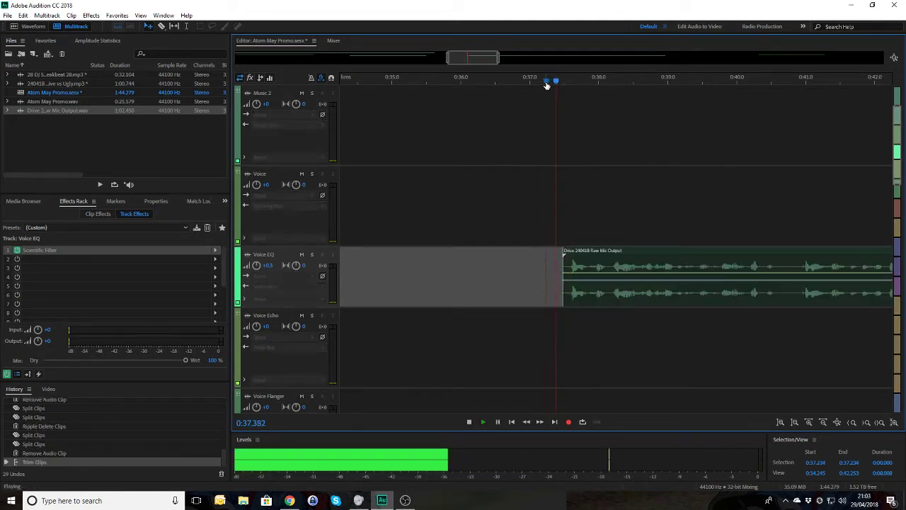
pyautogui.press('space')
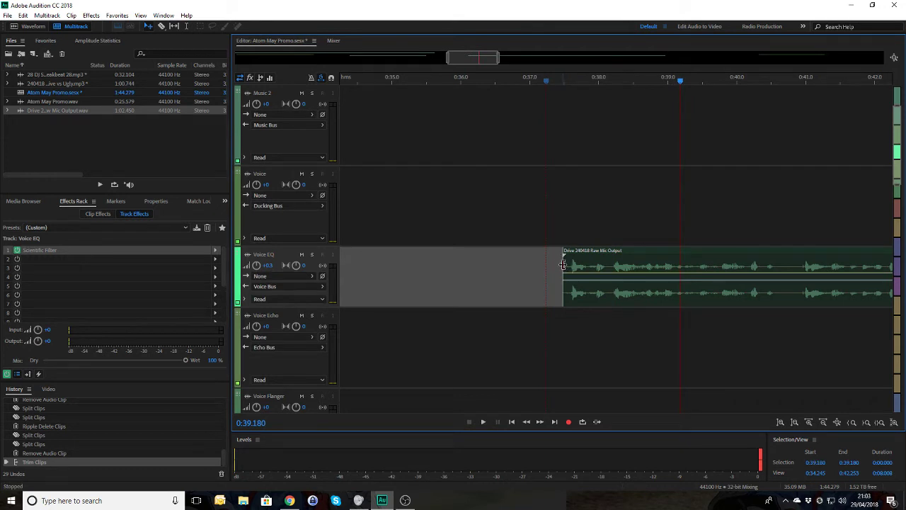
pyautogui.moveTo(562, 265); pyautogui.dragTo(555, 266)
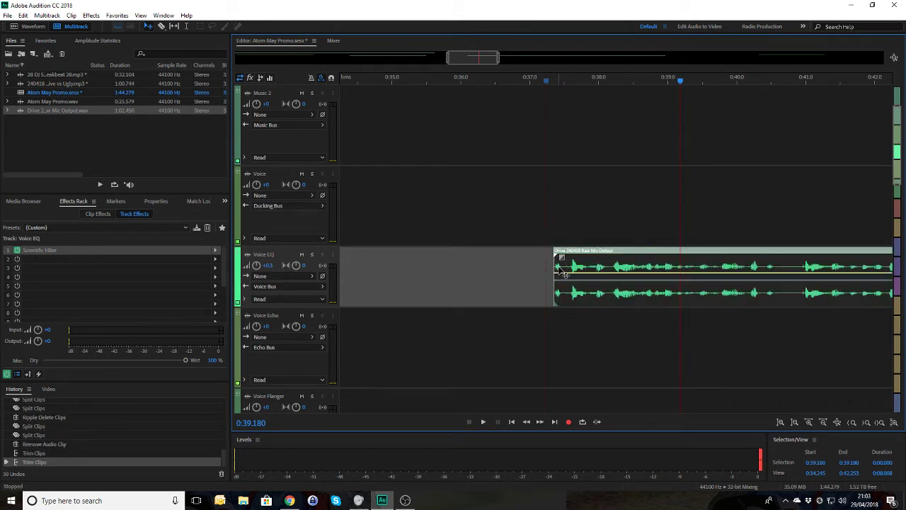
# Step: Play the trimmed clip from 0:37.186 to the phrase end, split it at 0:45.094, and delete the remainder
pyautogui.click(543, 82)
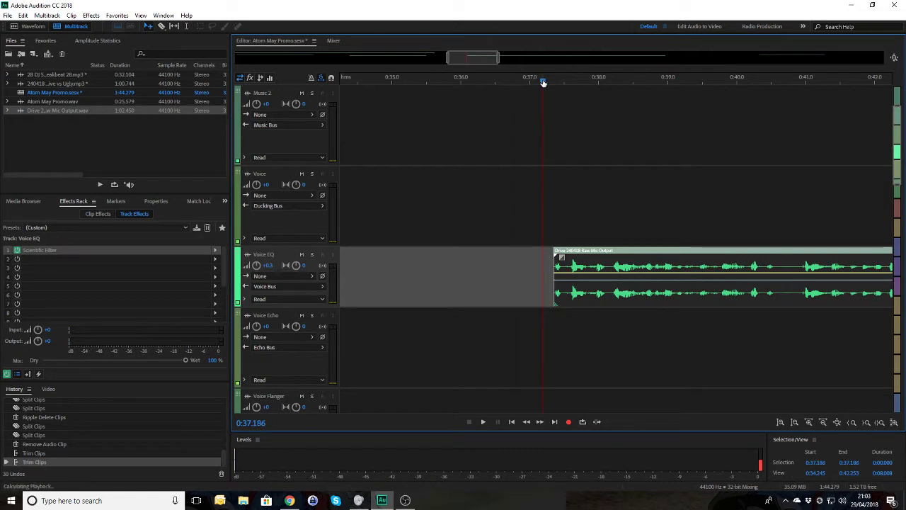
pyautogui.press('space')
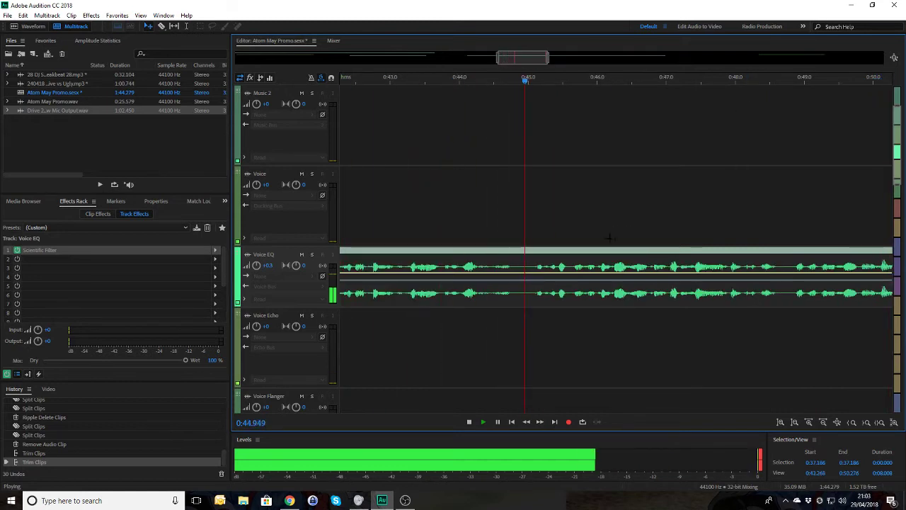
pyautogui.press('space')
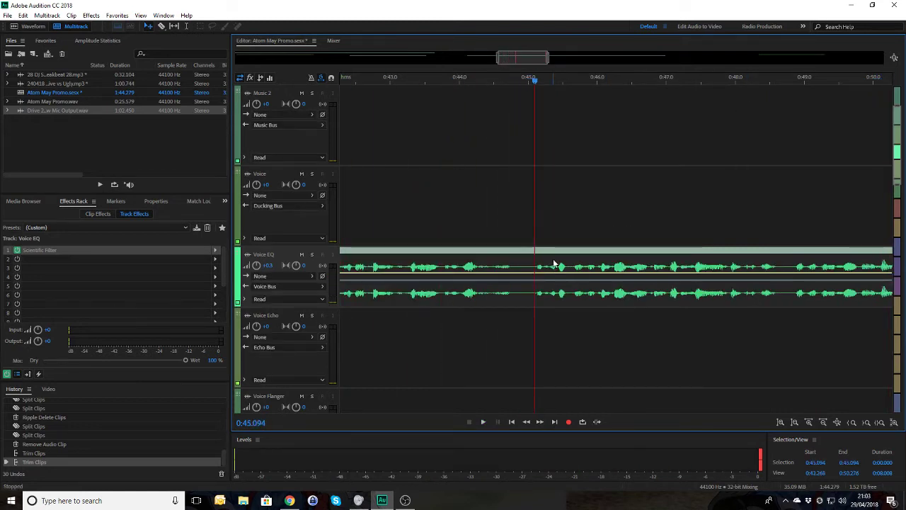
pyautogui.hotkey('ctrl', 'k')
pyautogui.click(558, 266)
pyautogui.press('Delete')
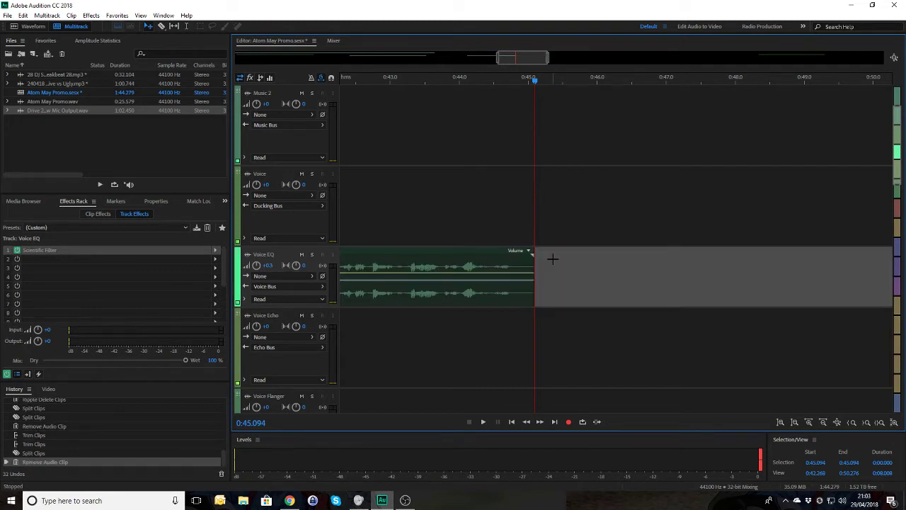
# Step: Move the trimmed third raw mic clip earlier so it slightly overlaps the end of the second clip at about 0:30.7
pyautogui.press('\\')
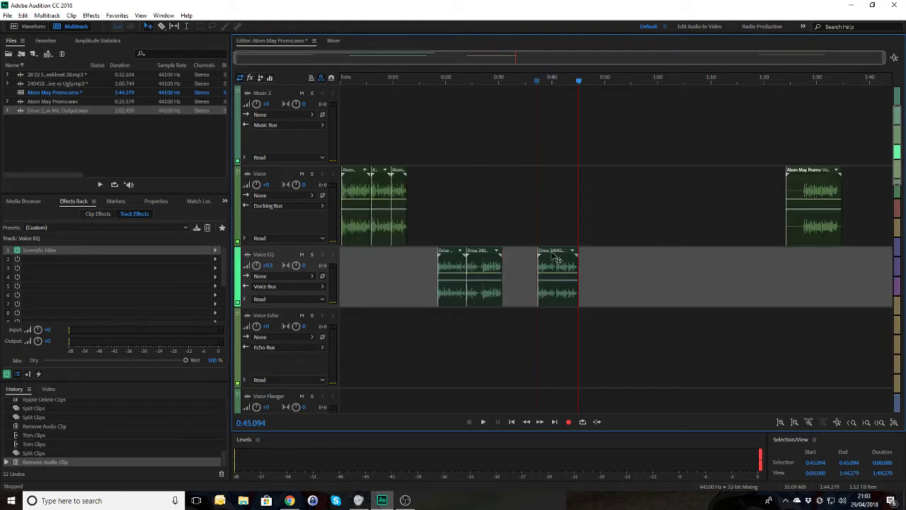
pyautogui.moveTo(558, 258); pyautogui.dragTo(519, 266)
pyautogui.press('=')
pyautogui.press('=')
pyautogui.press('=')
pyautogui.press('=')
pyautogui.press('=')
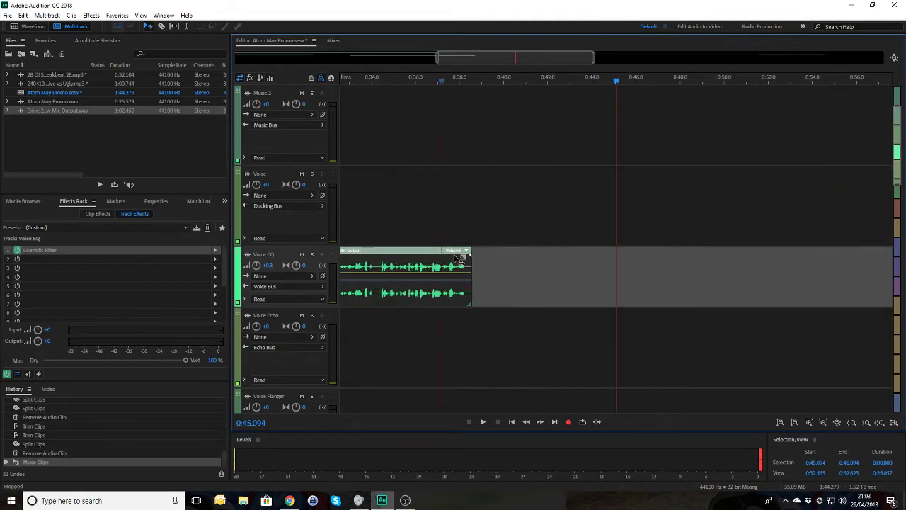
pyautogui.moveTo(492, 59); pyautogui.dragTo(433, 56)
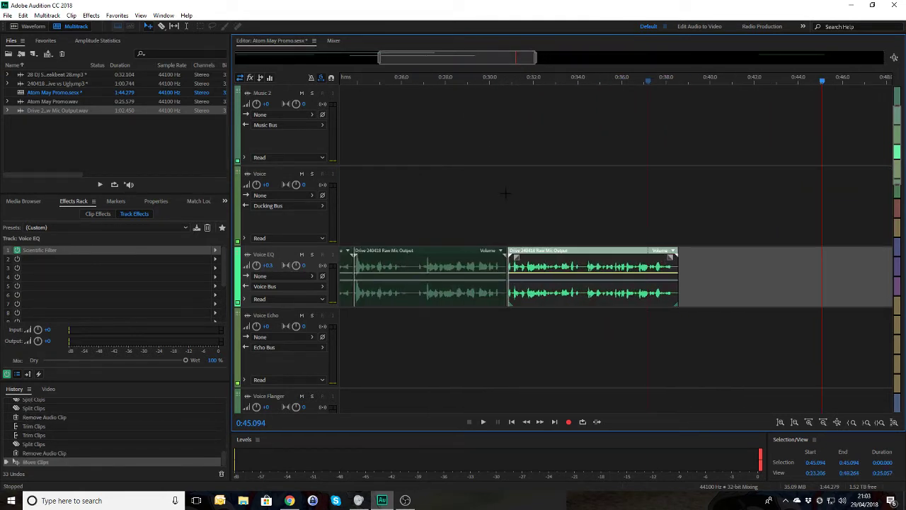
pyautogui.moveTo(554, 253); pyautogui.dragTo(551, 254)
pyautogui.click(625, 221)
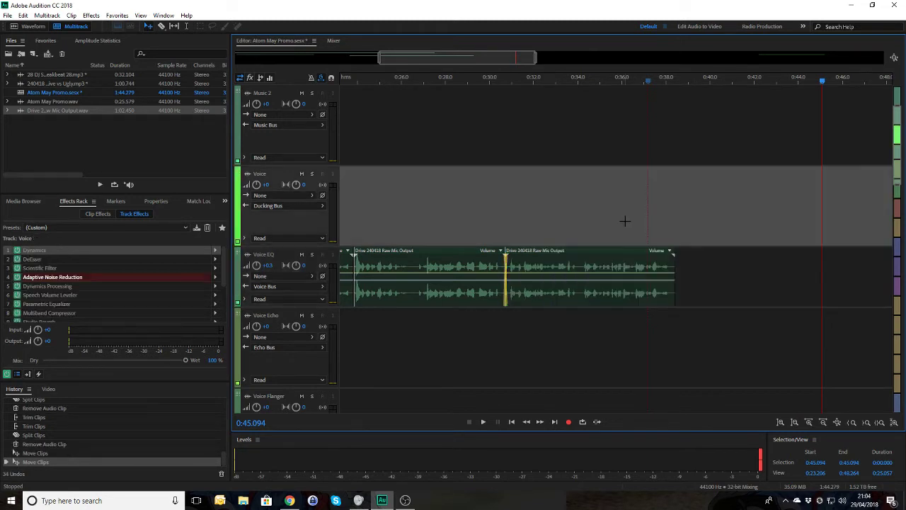
# Step: Play the second raw mic clip from 0:25.603 to find its pause, and split the clip at 0:26.331
pyautogui.click(393, 79)
pyautogui.press('space')
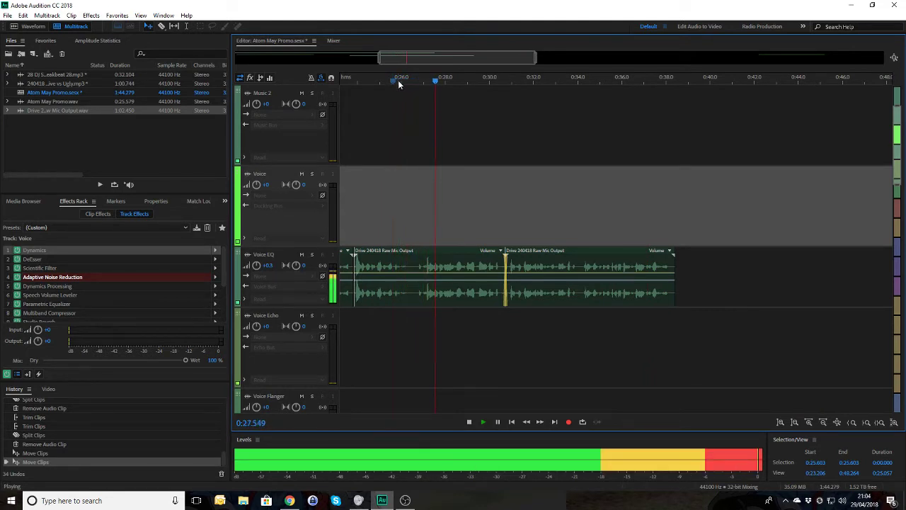
pyautogui.press('space')
pyautogui.click(407, 82)
pyautogui.moveTo(408, 85); pyautogui.dragTo(410, 84)
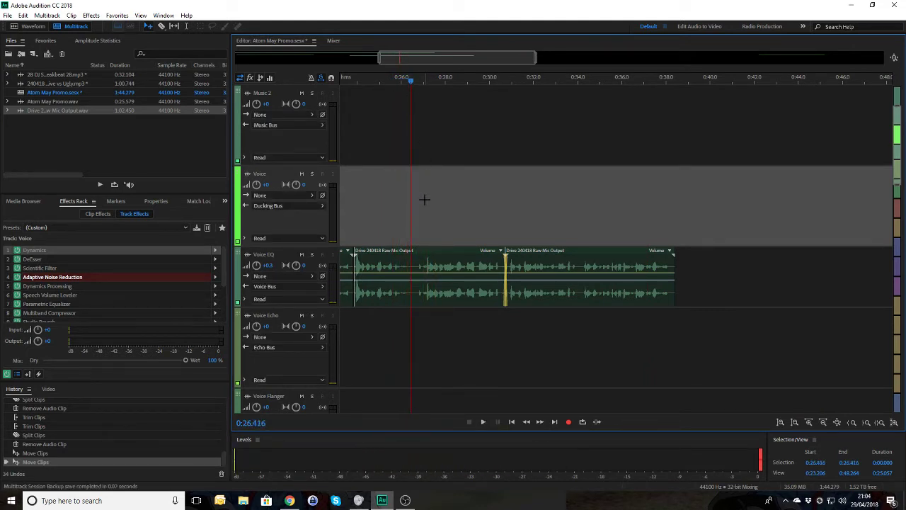
pyautogui.click(408, 128)
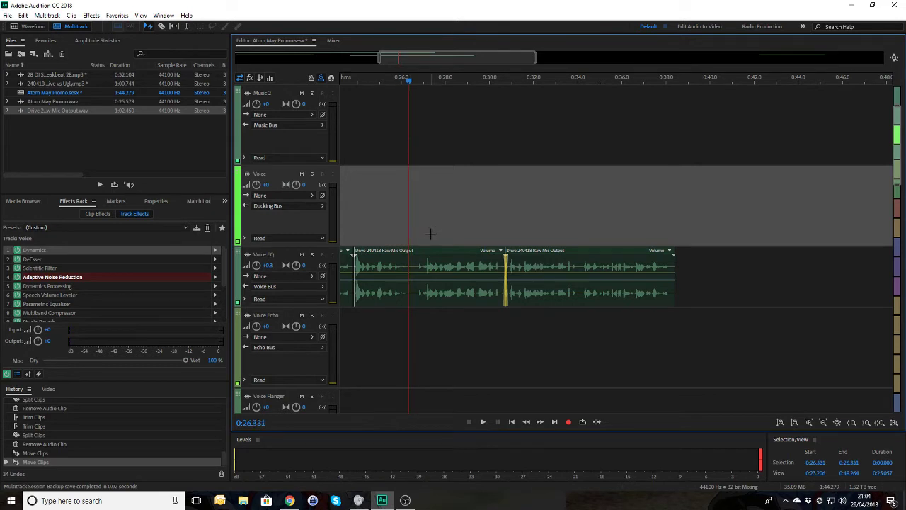
pyautogui.click(418, 263)
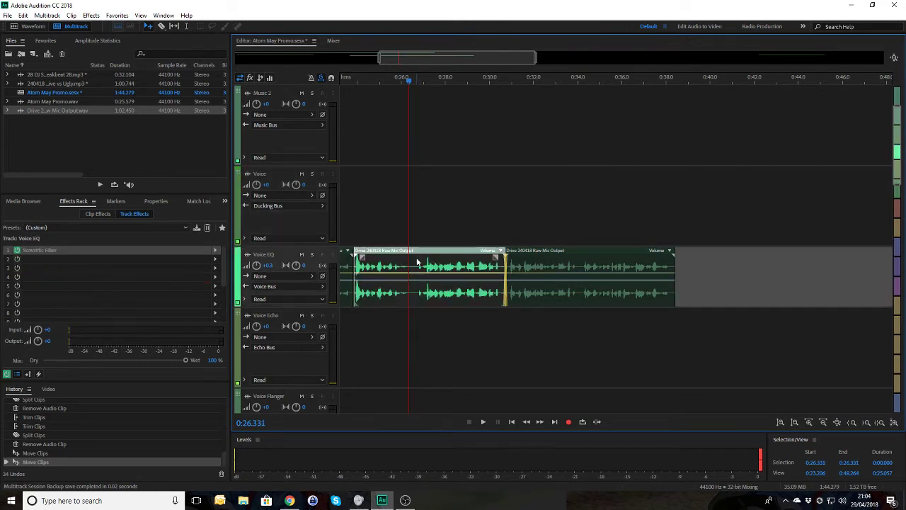
pyautogui.hotkey('ctrl', 'k')
# Step: Split the raw mic clip again at 0:26.737 and ripple delete the short pause between the two splits
pyautogui.moveTo(418, 83)
pyautogui.mouseDown()
pyautogui.moveTo(427, 83)
pyautogui.moveTo(418, 84)
pyautogui.mouseUp()
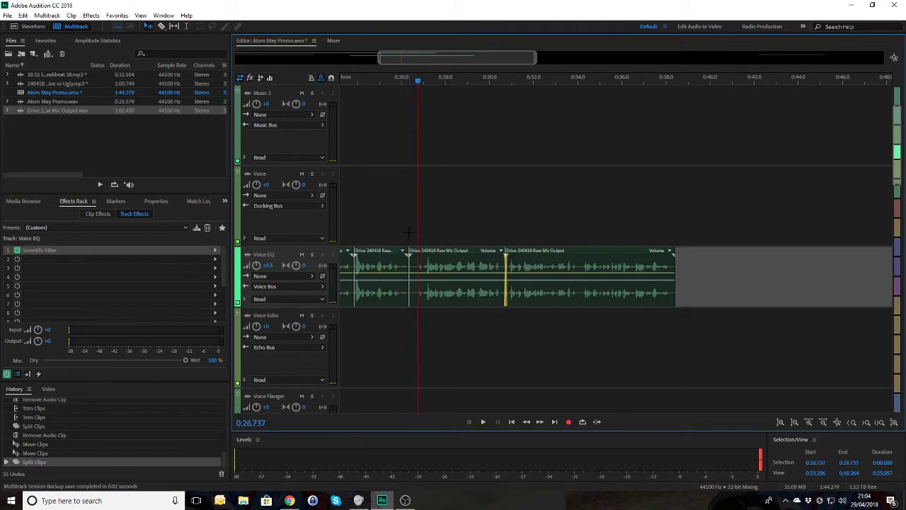
pyautogui.click(415, 267)
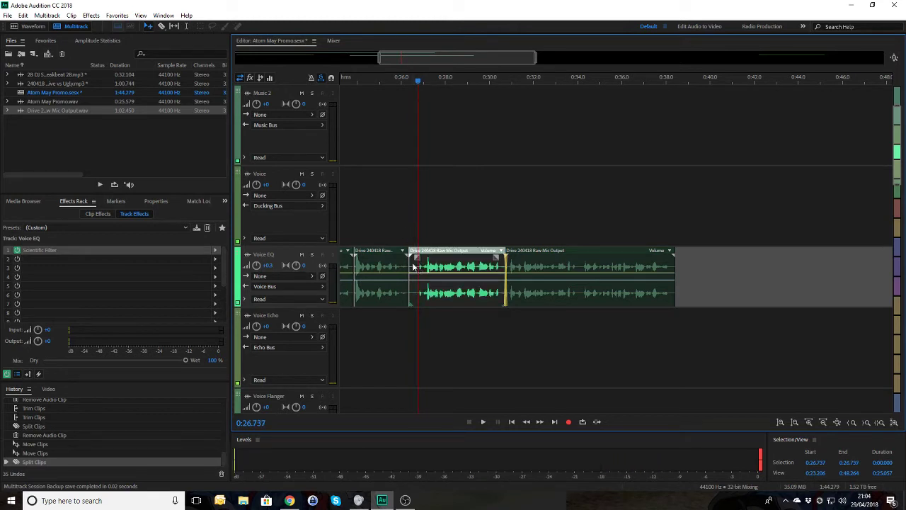
pyautogui.hotkey('ctrl', 'k')
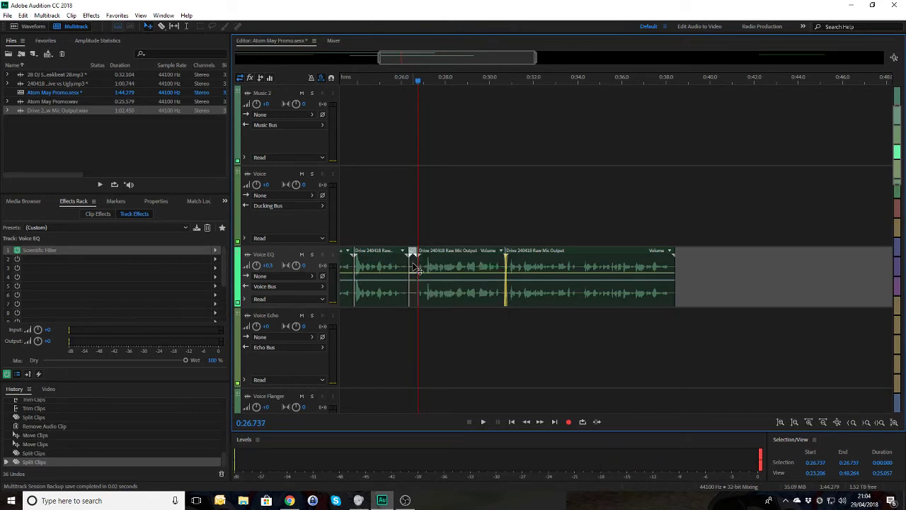
pyautogui.hotkey('shift', 'Delete')
pyautogui.press('super')
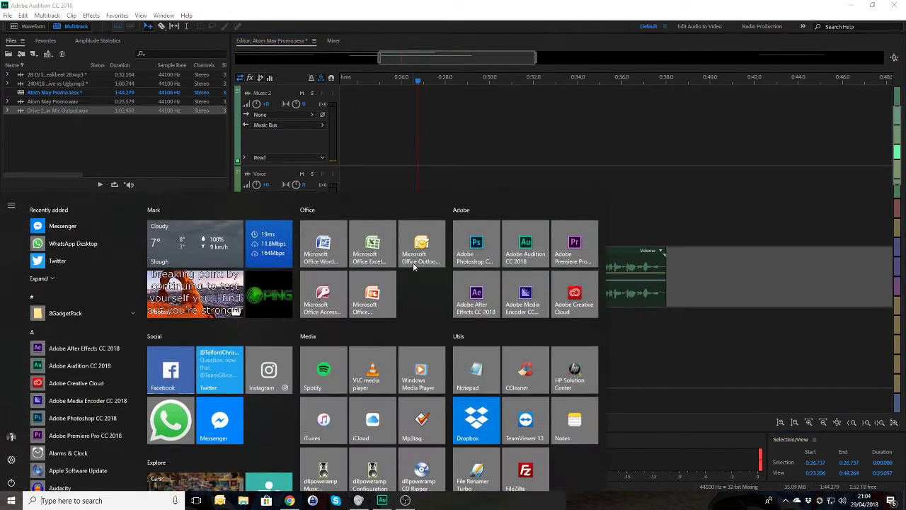
pyautogui.click(566, 170)
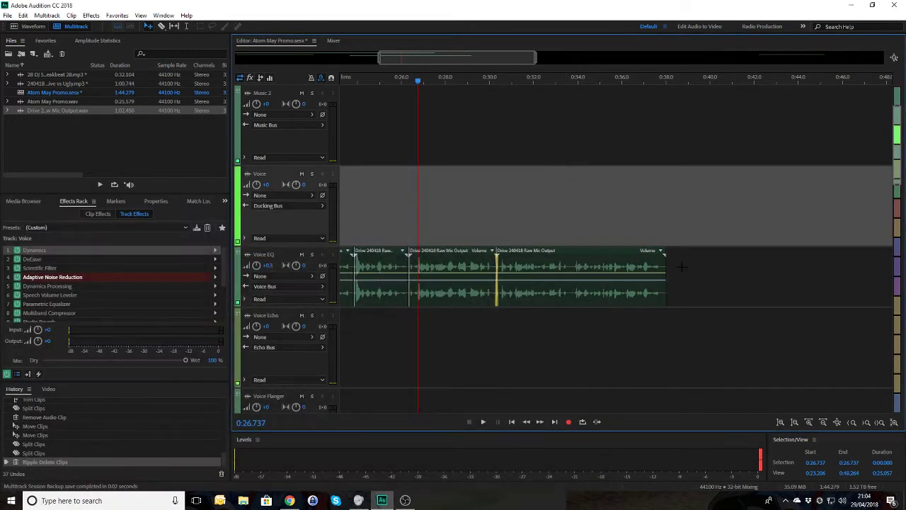
# Step: Select all the raw mic clips on Voice EQ and play the edited sequence from 0:18.092
pyautogui.moveTo(682, 267); pyautogui.dragTo(553, 317)
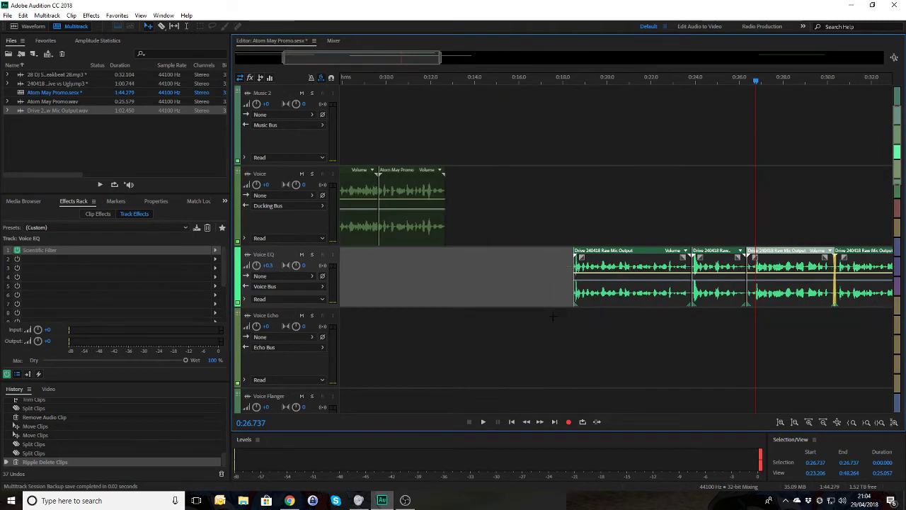
pyautogui.click(566, 80)
pyautogui.press('space')
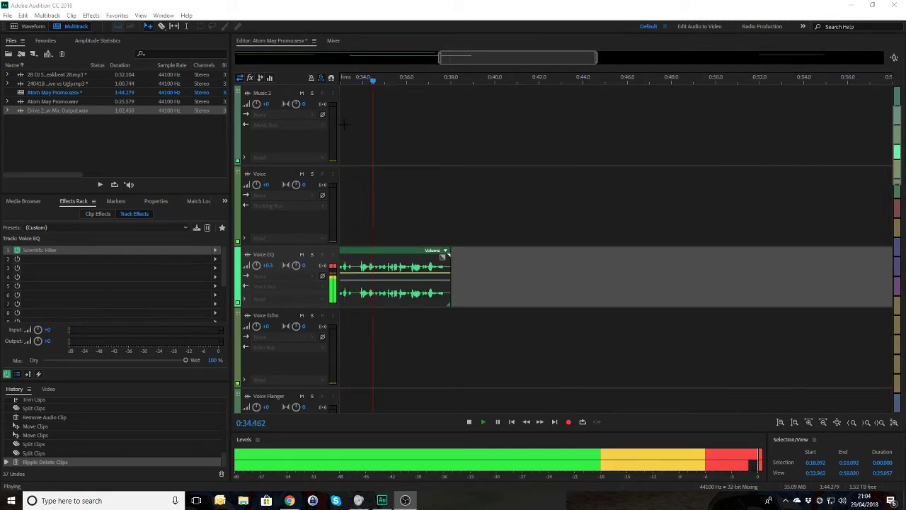
# Step: Play back the edited voice clips on the Voice EQ track from about 0:25
pyautogui.click(346, 80)
pyautogui.press('space')
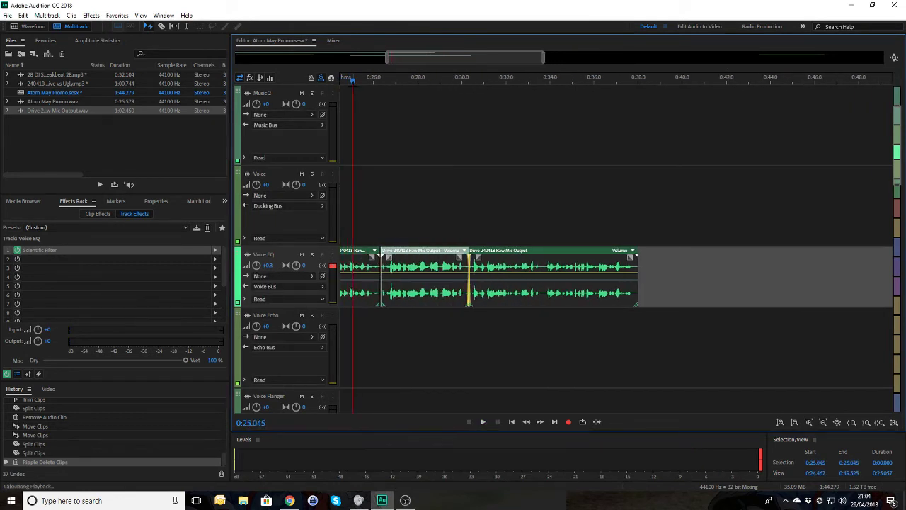
pyautogui.press('space')
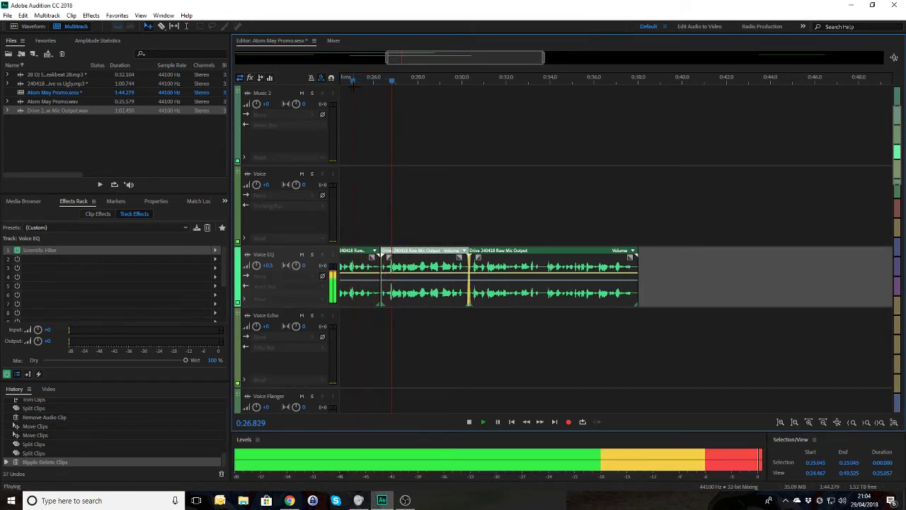
pyautogui.press('space')
# Step: Move the middle Voice EQ clip onto the Voice track at about 0:36 and close the gap with the last clip
pyautogui.moveTo(427, 269); pyautogui.dragTo(400, 290)
pyautogui.click(439, 224)
pyautogui.moveTo(426, 186); pyautogui.dragTo(629, 187)
# Step: Play the closed-up join from about 0:24.7 and delete the spare clip from the Voice track
pyautogui.click(344, 82)
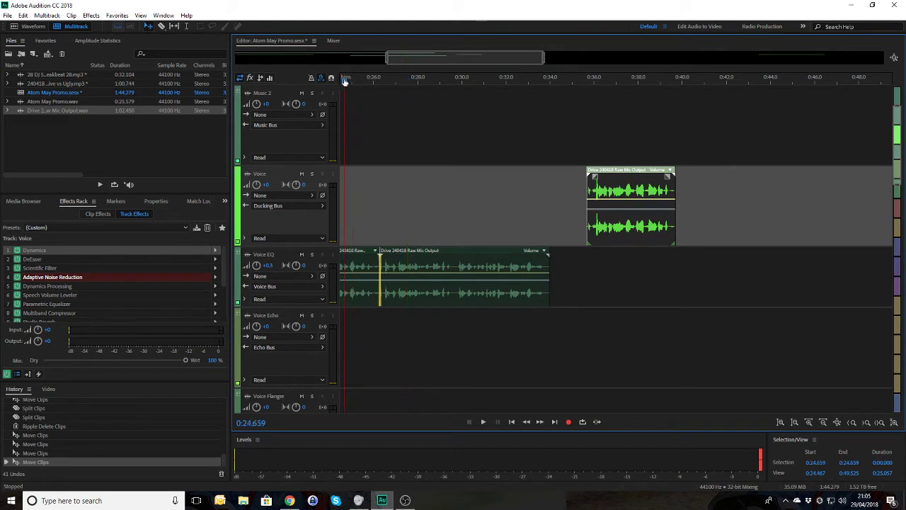
pyautogui.press('space')
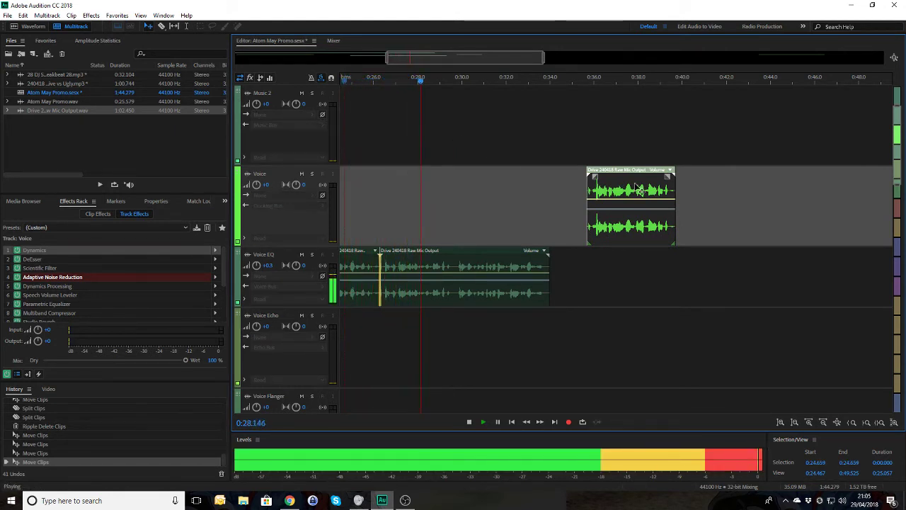
pyautogui.press('space')
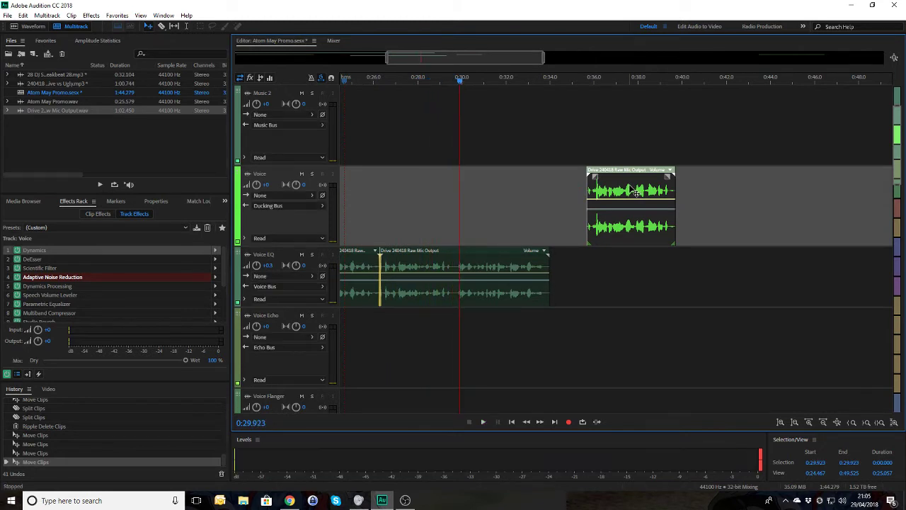
pyautogui.press('Delete')
# Step: Group the three Voice EQ clips and move the group earlier to start at about 0:14
pyautogui.press('\\')
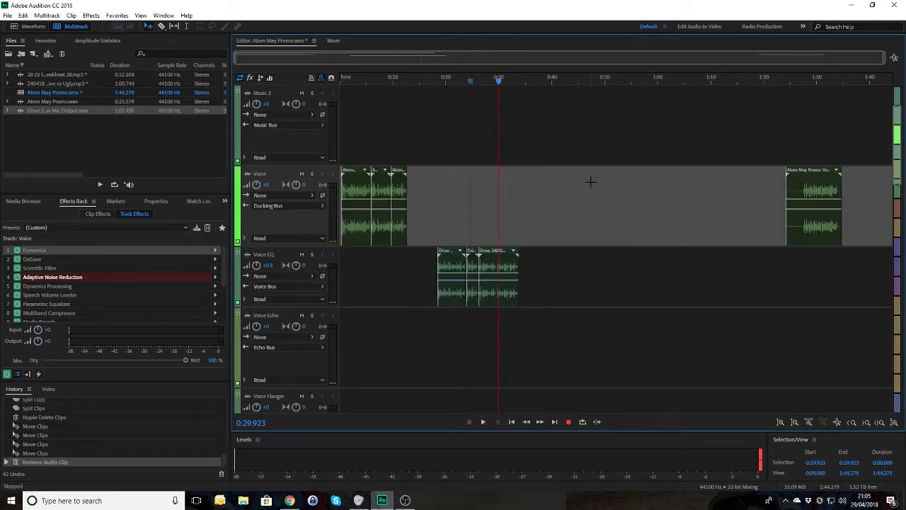
pyautogui.moveTo(572, 267); pyautogui.dragTo(411, 323)
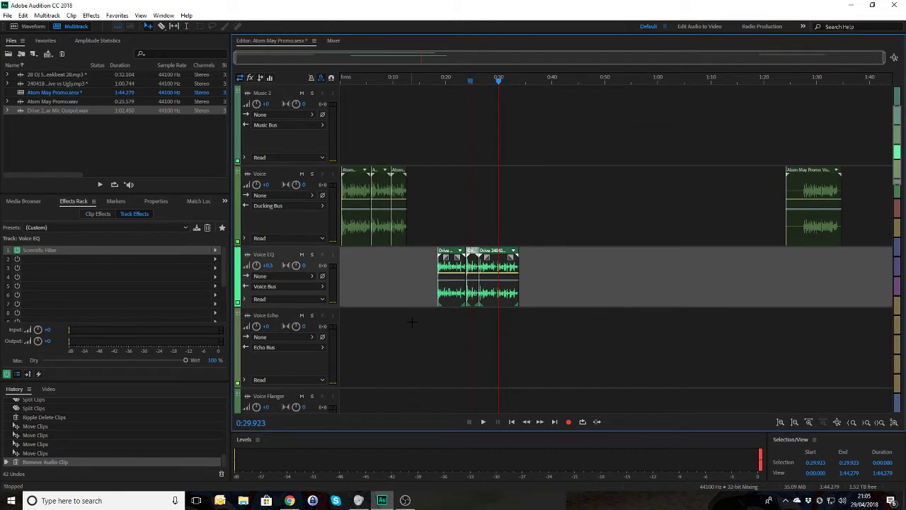
pyautogui.rightClick(495, 296)
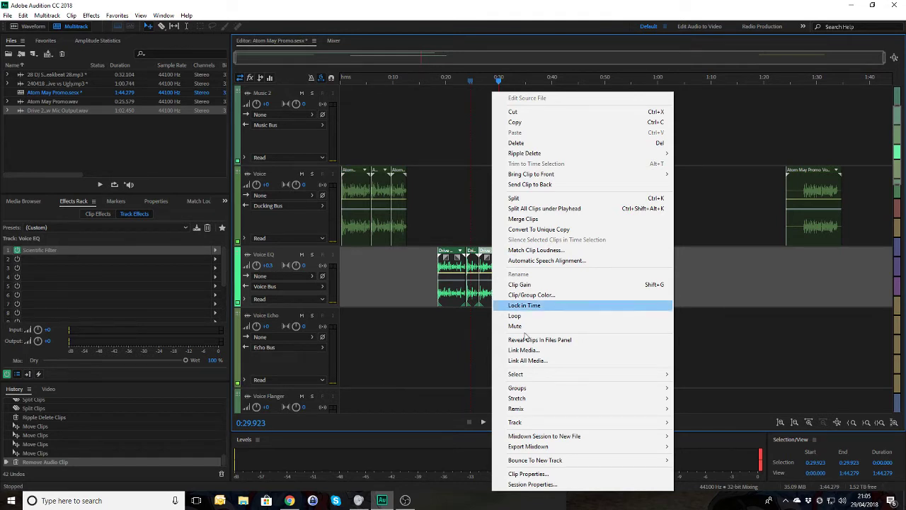
pyautogui.moveTo(531, 388)
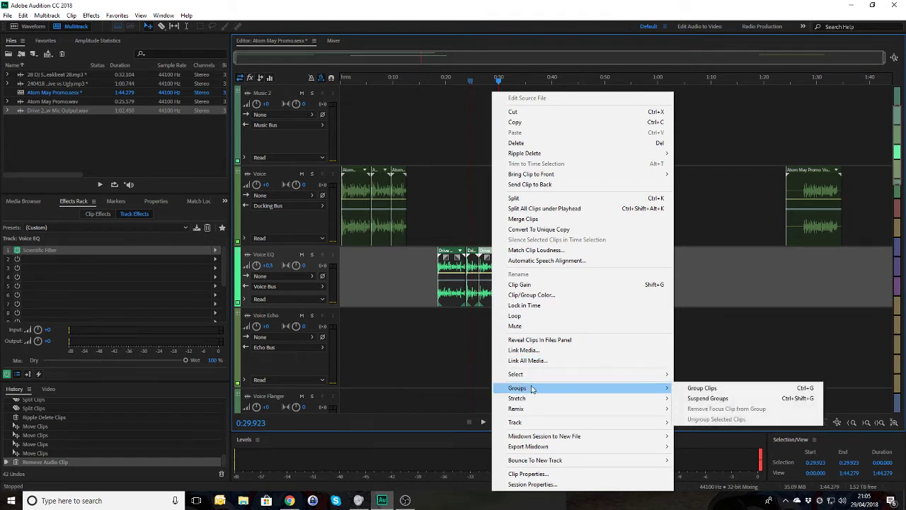
pyautogui.click(701, 388)
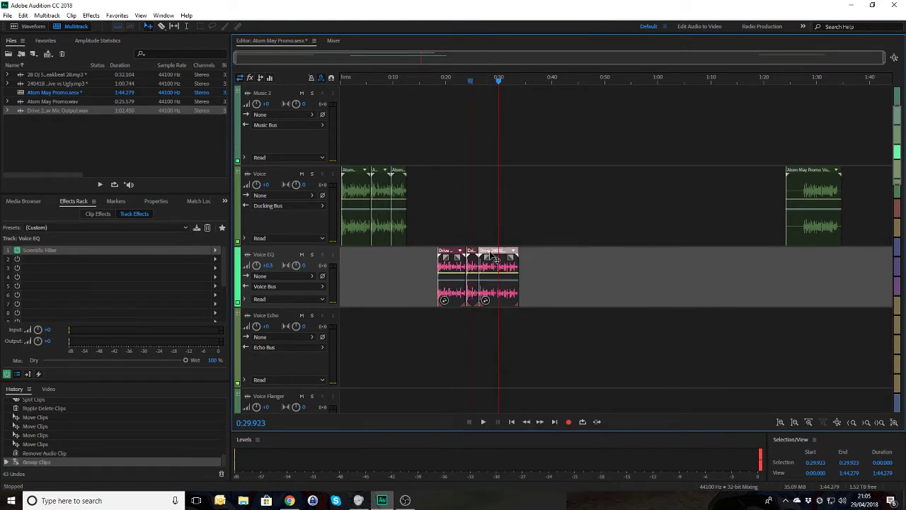
pyautogui.moveTo(496, 258); pyautogui.dragTo(469, 262)
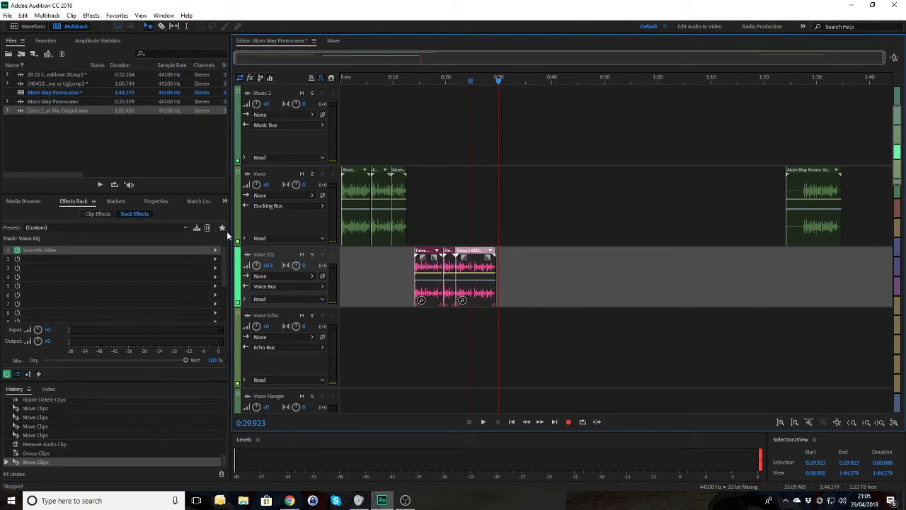
# Step: Play the end of the first voice section and add 4.wav from the FX Library to the Voice Echo track at about 0:12.4
pyautogui.click(402, 81)
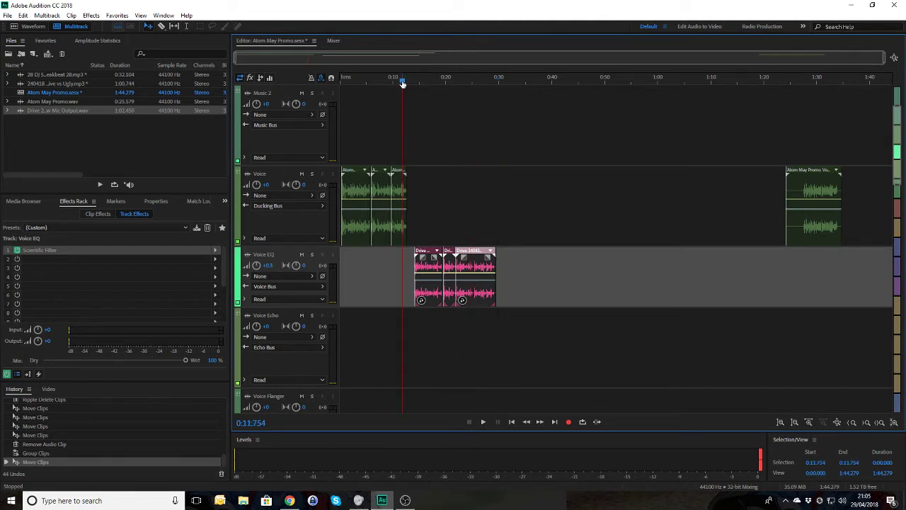
pyautogui.press('space')
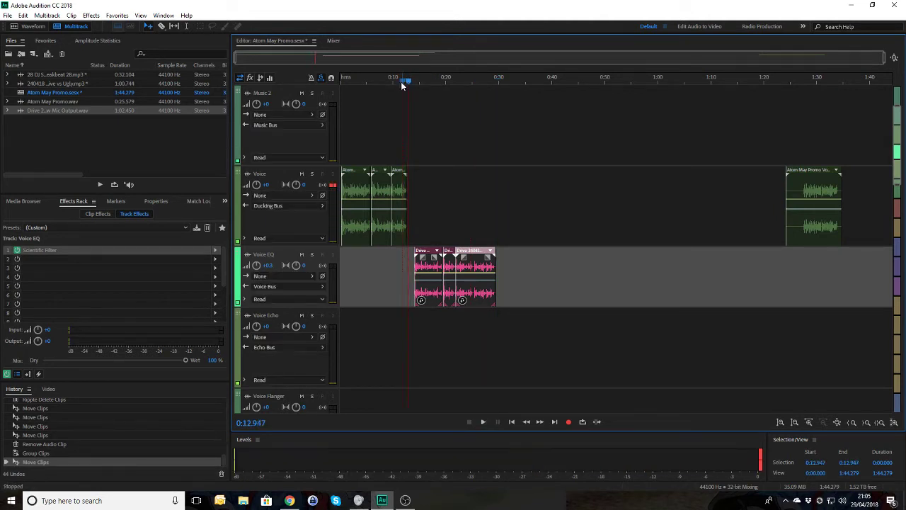
pyautogui.click(26, 203)
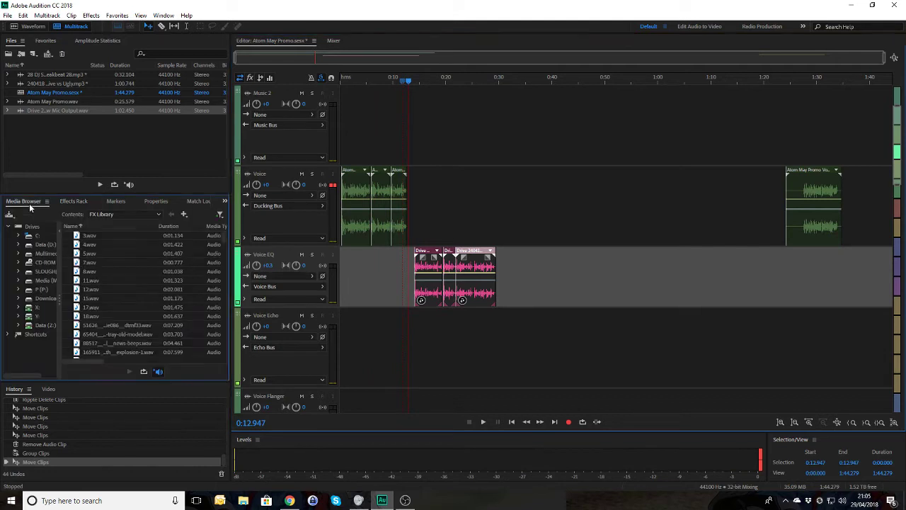
pyautogui.click(92, 247)
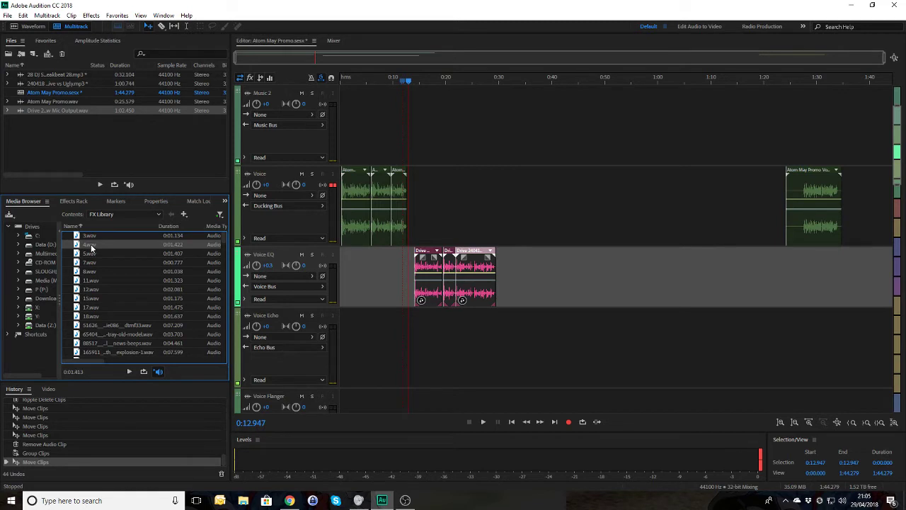
pyautogui.moveTo(92, 247); pyautogui.dragTo(405, 355)
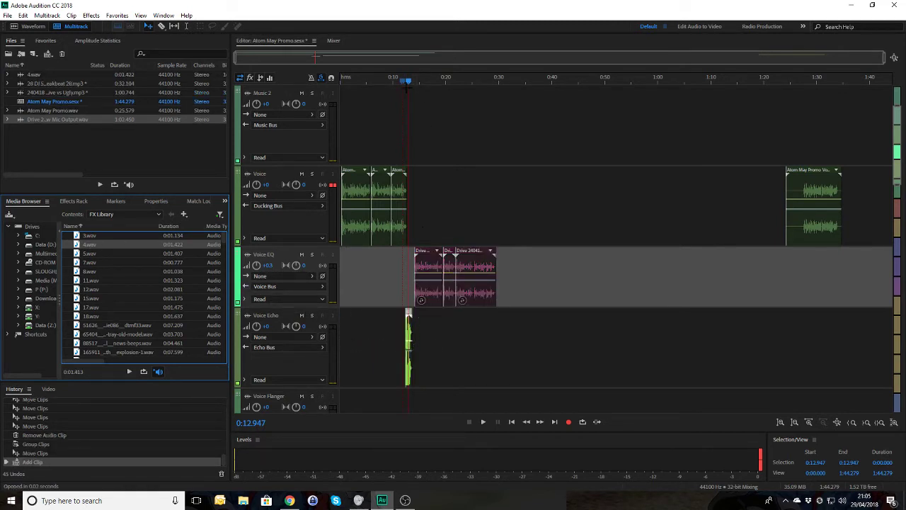
# Step: Move the grouped clips onto the Voice track starting at about 0:13.3, under the sound effect's tail, and play back the transition
pyautogui.moveTo(406, 81); pyautogui.dragTo(404, 81)
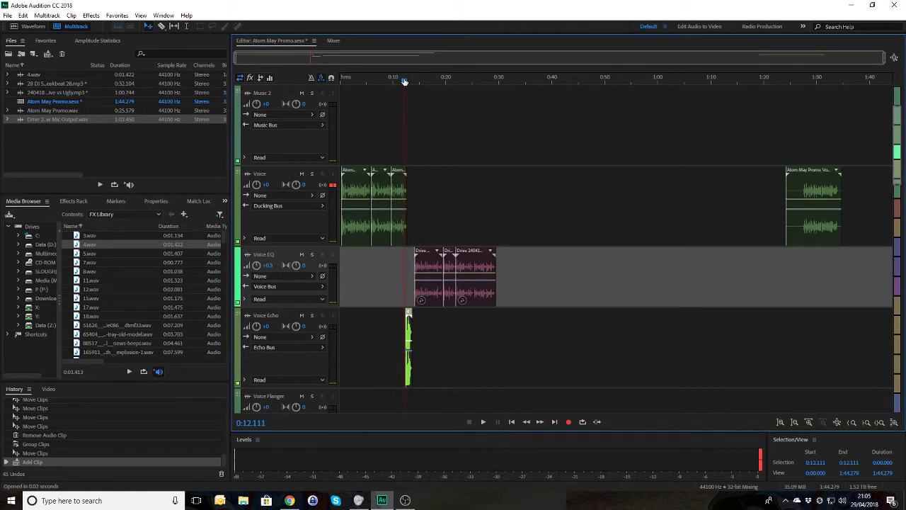
pyautogui.scroll(7, 405, 81)
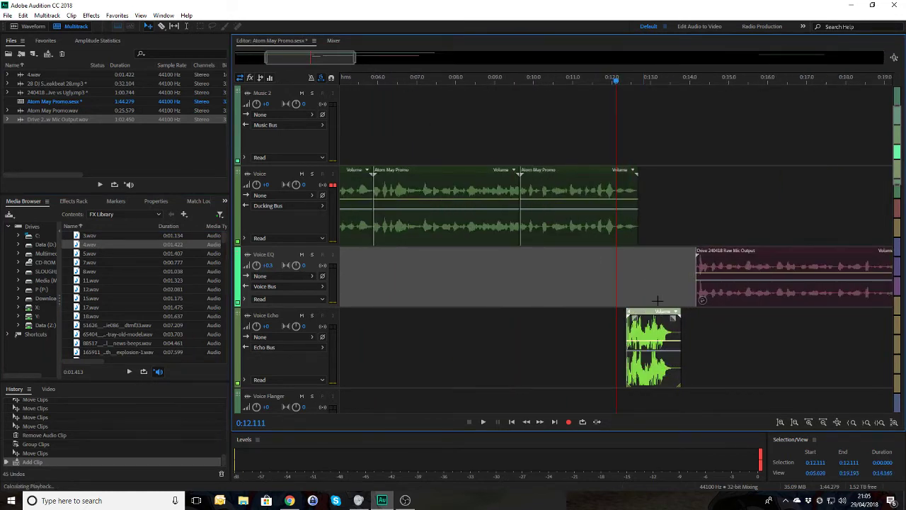
pyautogui.press('space')
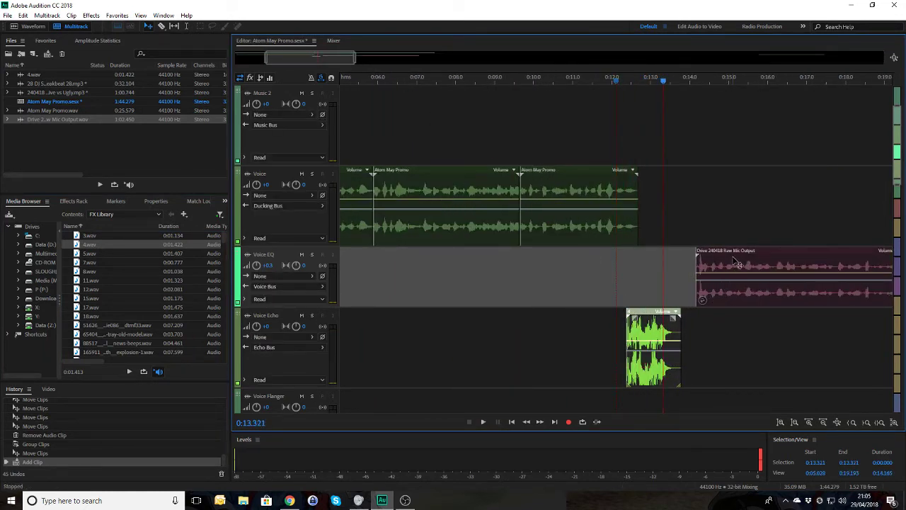
pyautogui.moveTo(737, 265); pyautogui.dragTo(702, 237)
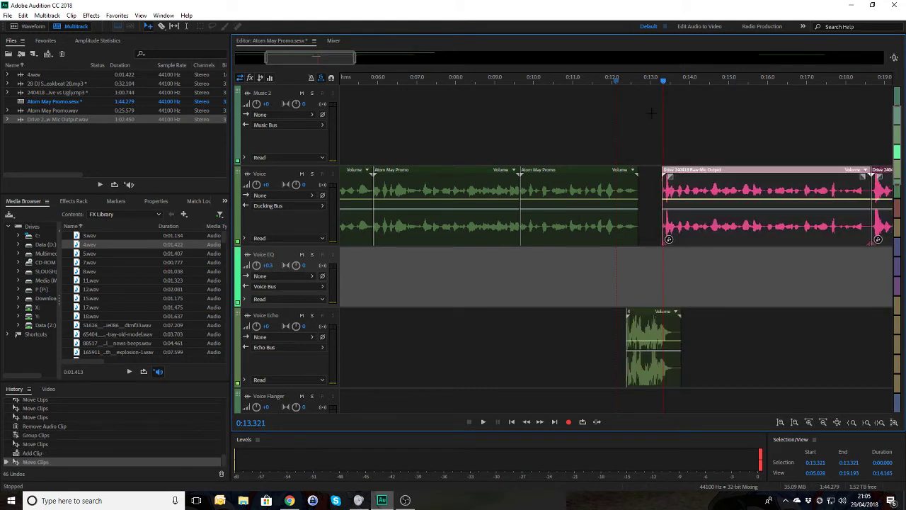
pyautogui.click(606, 82)
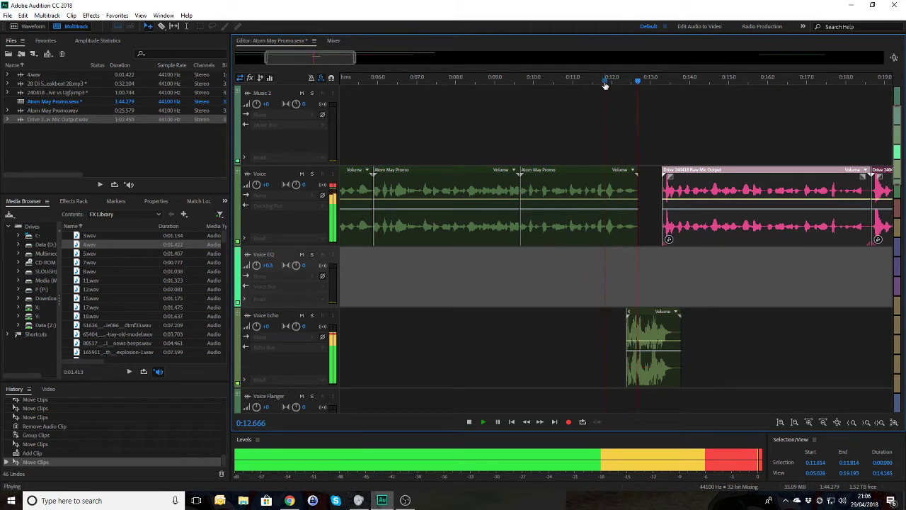
pyautogui.press('space')
# Step: Move the 4.wav sound effect from the Voice Echo track to the FX 1 track, keeping its time position
pyautogui.click(696, 324)
pyautogui.scroll(-5, 696, 325)
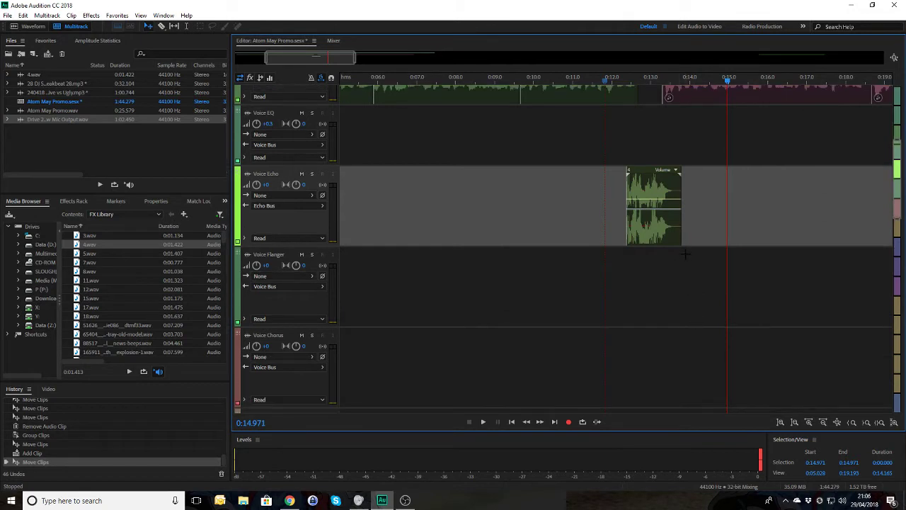
pyautogui.scroll(-1, 685, 254)
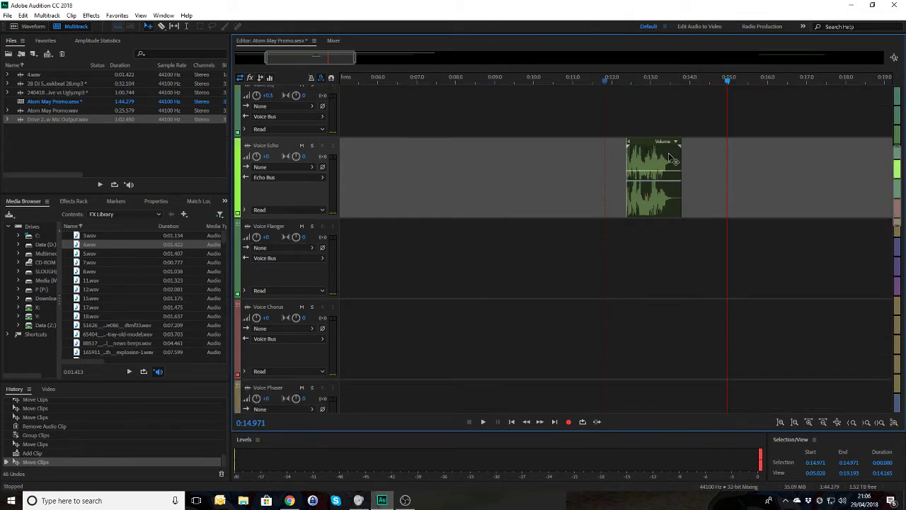
pyautogui.scroll(-1, 693, 167)
pyautogui.moveTo(657, 135); pyautogui.dragTo(658, 378)
pyautogui.scroll(-4, 682, 315)
pyautogui.scroll(-2, 684, 306)
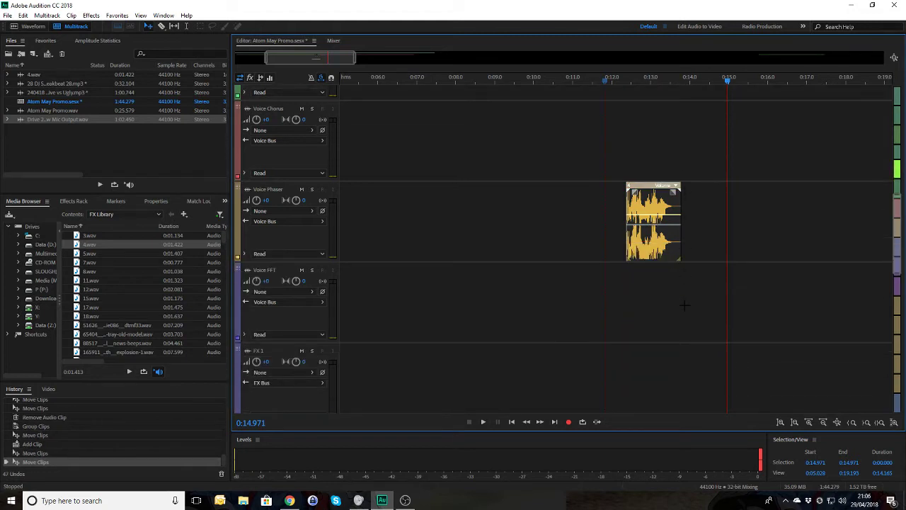
pyautogui.moveTo(665, 211); pyautogui.dragTo(659, 379)
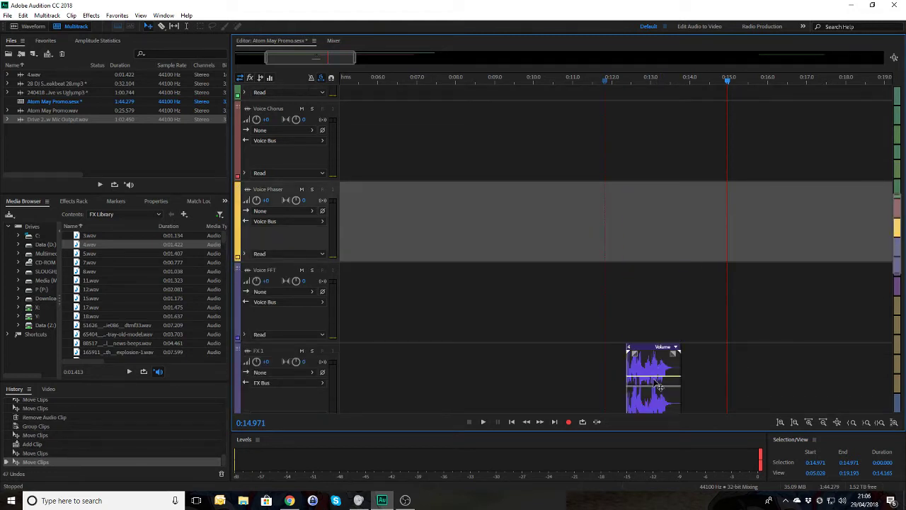
# Step: Play the promo from about 0:11 to check the sound effect and the following voice clips
pyautogui.click(572, 80)
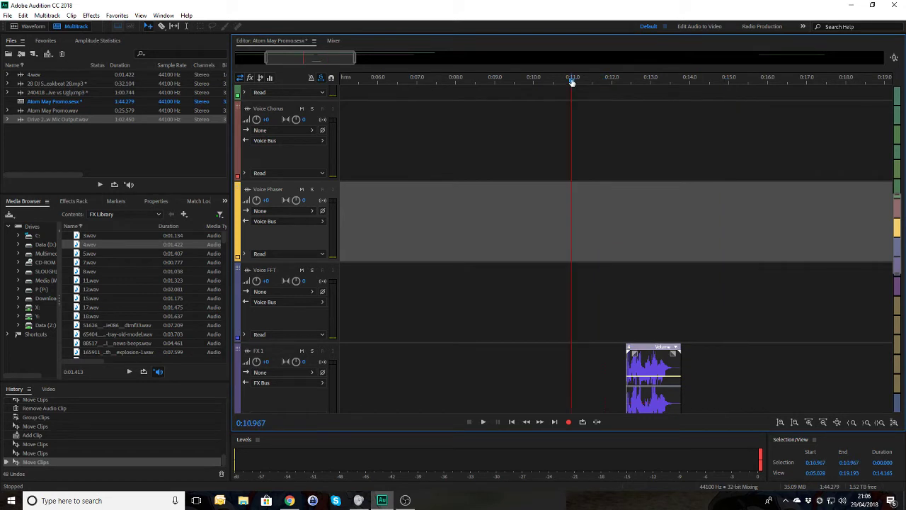
pyautogui.press('space')
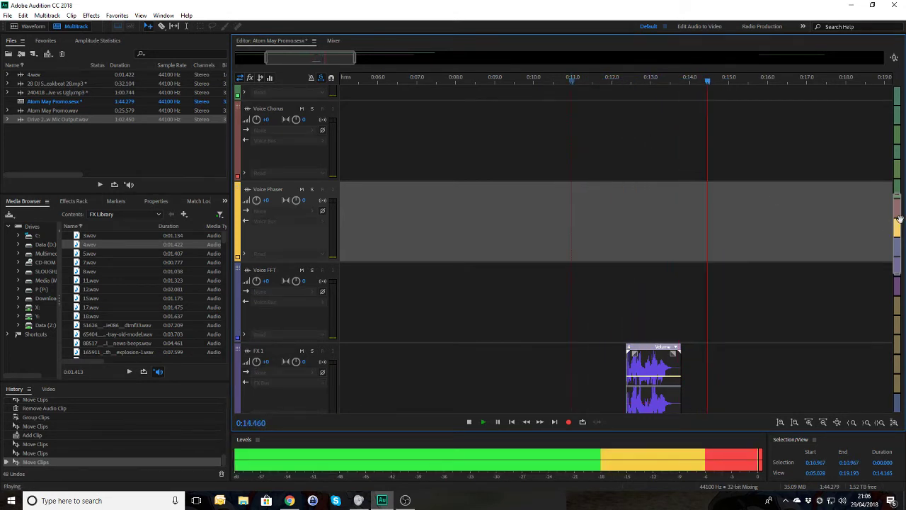
pyautogui.moveTo(898, 221); pyautogui.dragTo(904, 130)
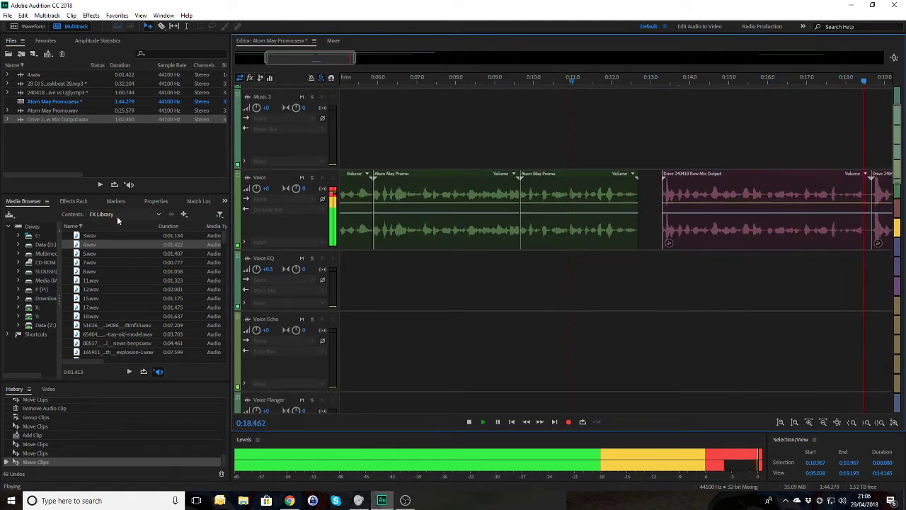
# Step: Stop playback and examine the Studio Reverb settings in the Voice track's effects, including the Wet output level
pyautogui.click(77, 203)
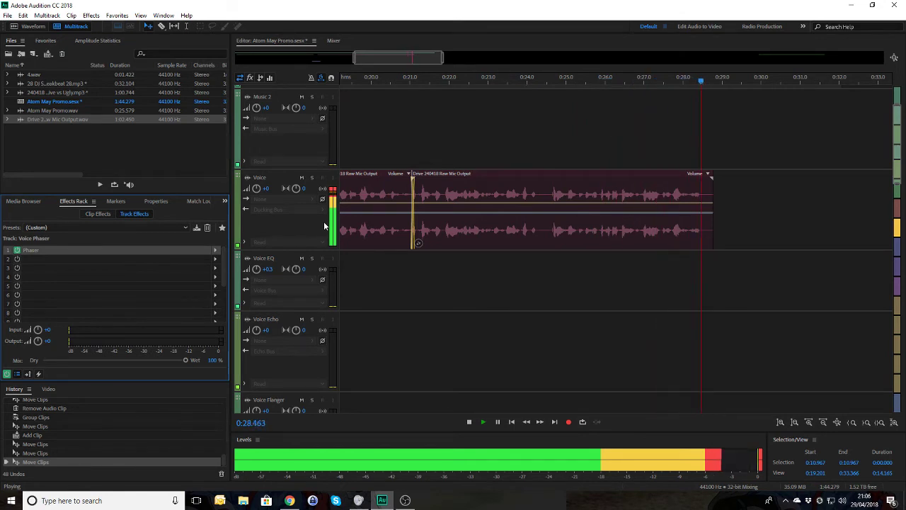
pyautogui.press('space')
pyautogui.click(266, 186)
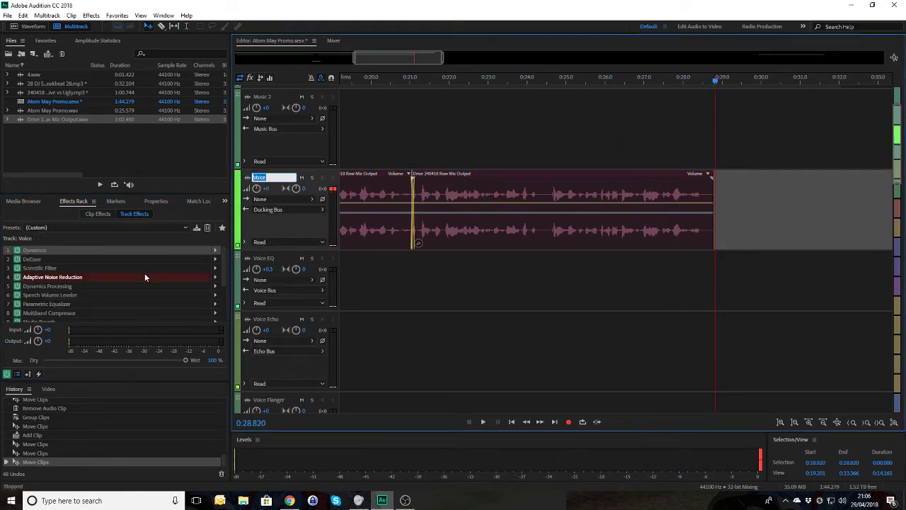
pyautogui.scroll(-1, 145, 274)
pyautogui.click(38, 299)
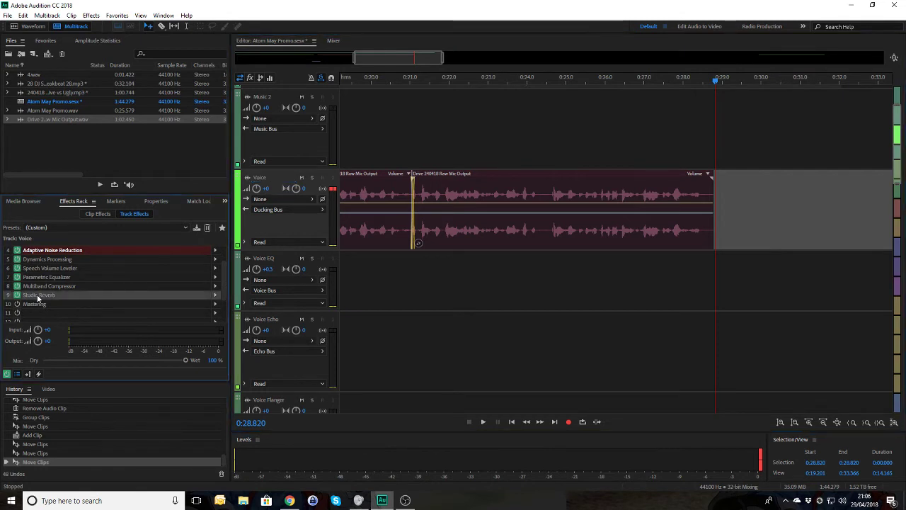
pyautogui.doubleClick(38, 296)
pyautogui.click(521, 324)
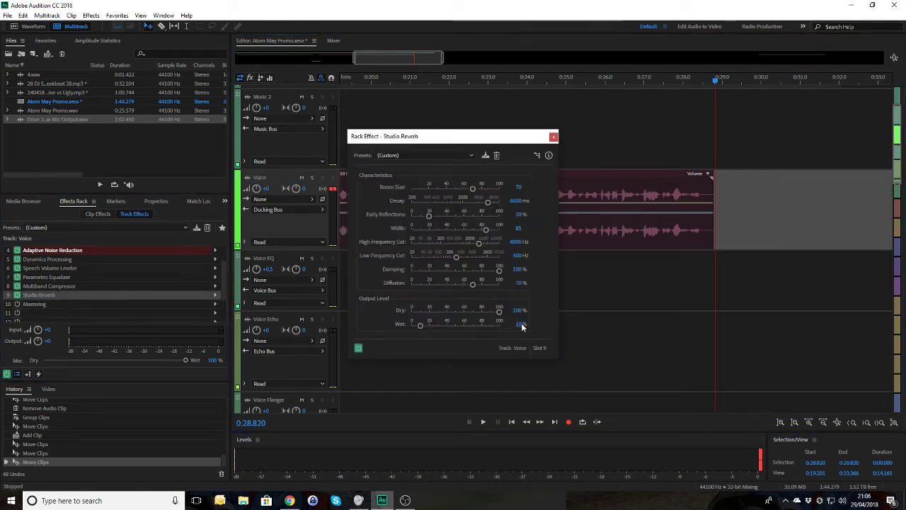
pyautogui.click(554, 137)
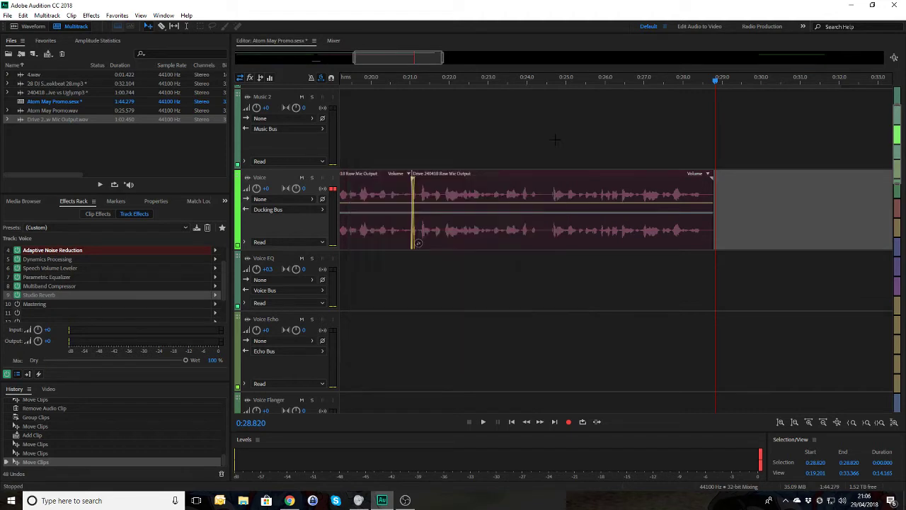
# Step: Play the Voice track from about 0:19.4 and place the playhead at about 0:28.4, near the last clip's end
pyautogui.click(347, 80)
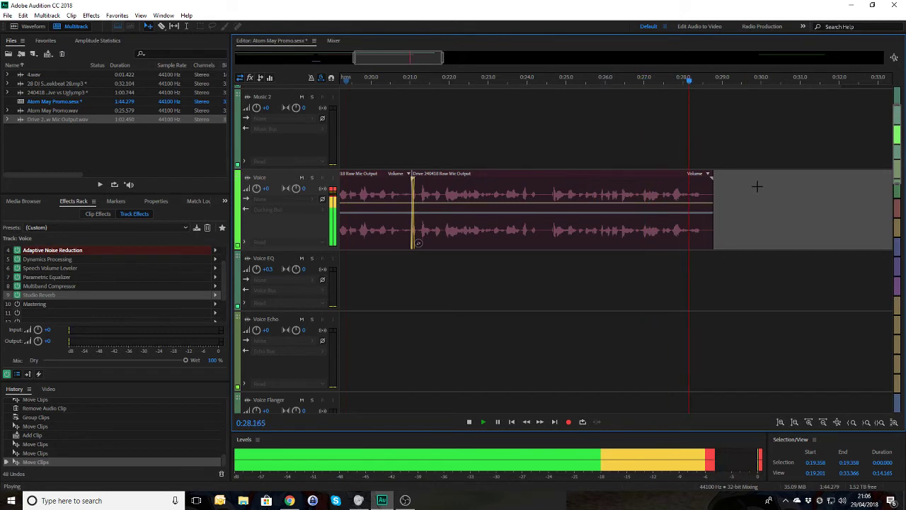
pyautogui.click(711, 83)
pyautogui.moveTo(711, 83); pyautogui.dragTo(701, 82)
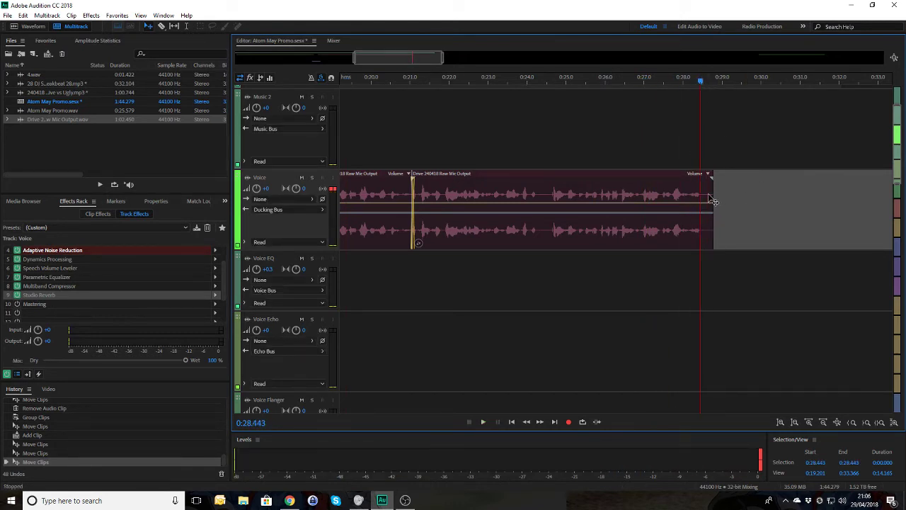
# Step: Trim the end of the last Drive clip on the Voice track to about 0:28.7, fade it out, and play from about 0:27.5
pyautogui.moveTo(712, 194); pyautogui.dragTo(691, 183)
pyautogui.click(666, 81)
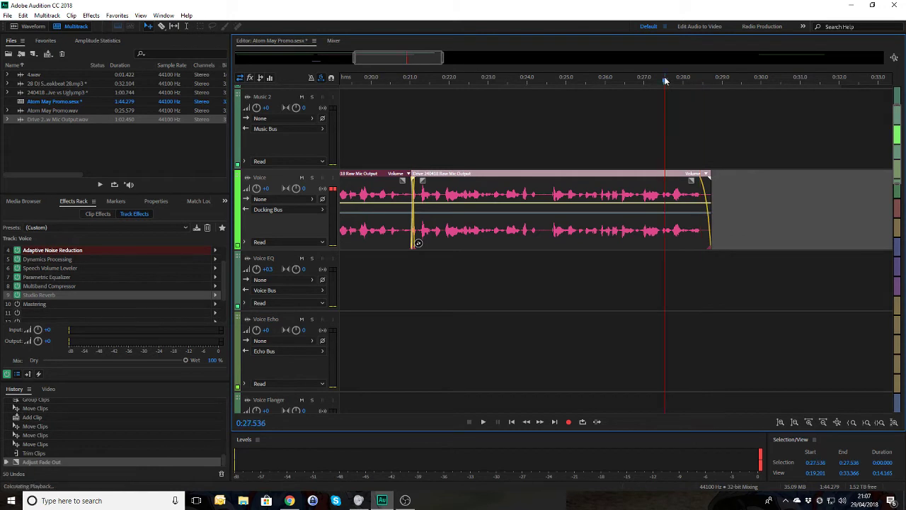
pyautogui.press('space')
pyautogui.press('space')
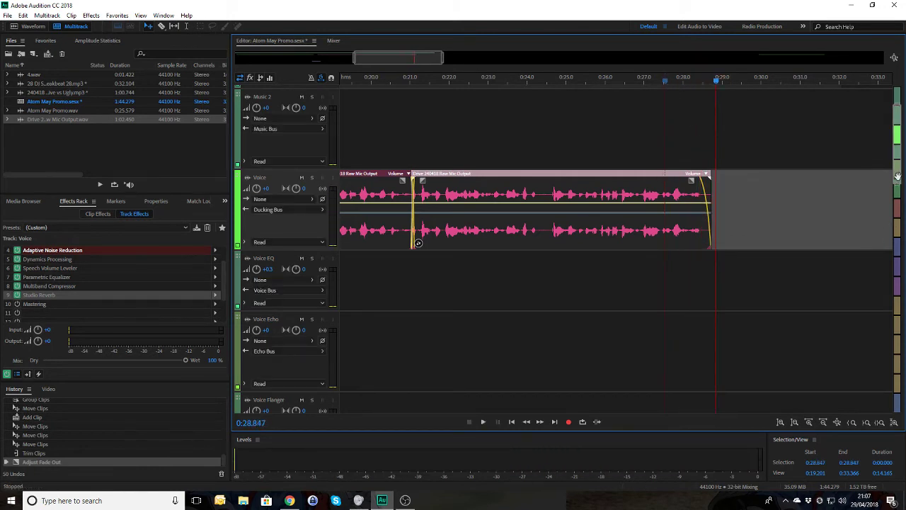
# Step: Copy the 4.wav sound effect along the FX 1 track to about 0:28.6 and play the transition from about 0:27.4
pyautogui.scroll(-5, 891, 222)
pyautogui.scroll(1, 891, 222)
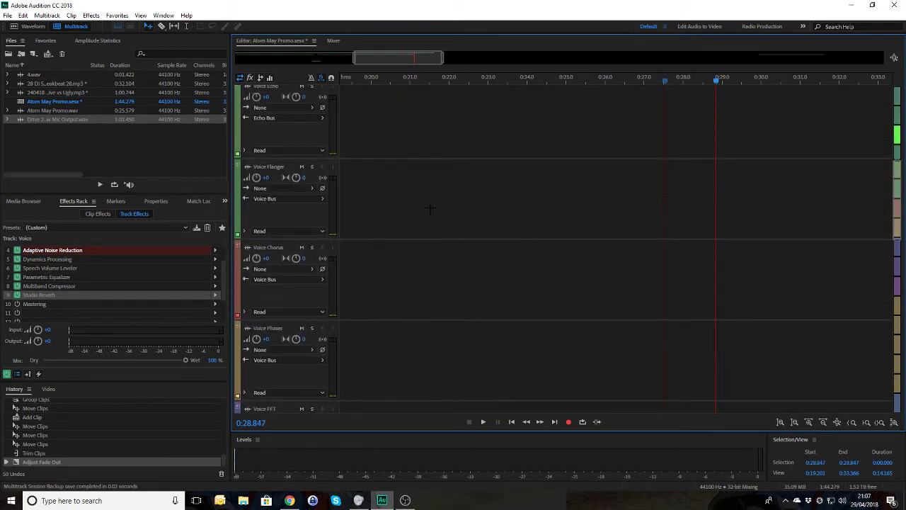
pyautogui.scroll(-4, 276, 201)
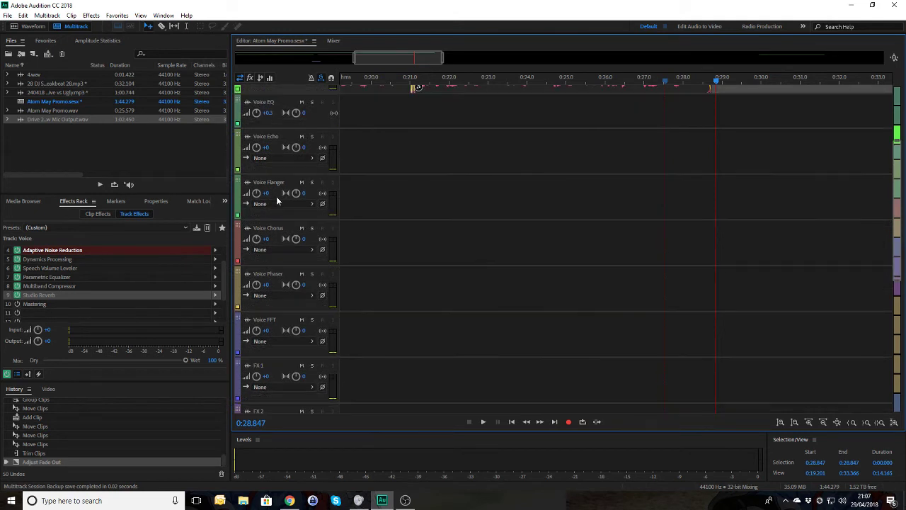
pyautogui.moveTo(716, 82); pyautogui.dragTo(387, 79)
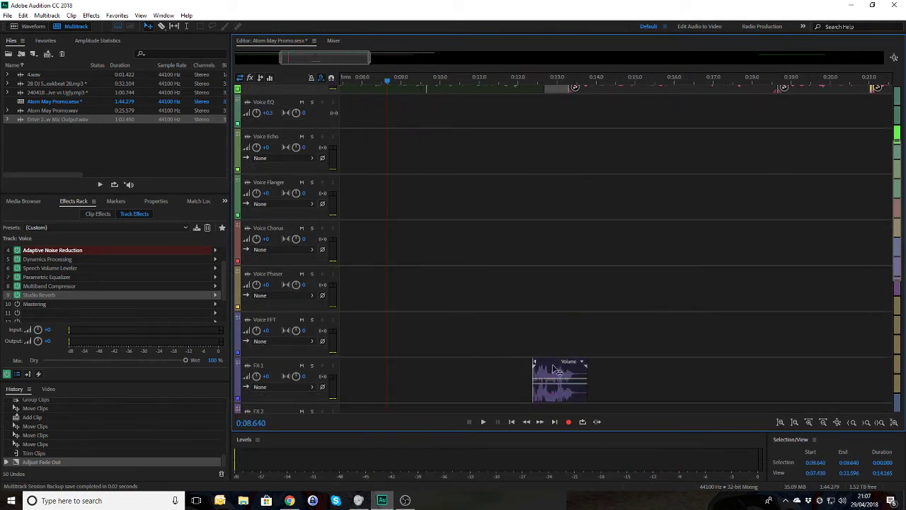
pyautogui.moveTo(556, 369)
pyautogui.mouseDown()
pyautogui.moveTo(716, 369)
pyautogui.moveTo(878, 386)
pyautogui.moveTo(856, 389)
pyautogui.moveTo(903, 367)
pyautogui.moveTo(642, 336)
pyautogui.moveTo(565, 382)
pyautogui.mouseUp()
pyautogui.click(853, 391)
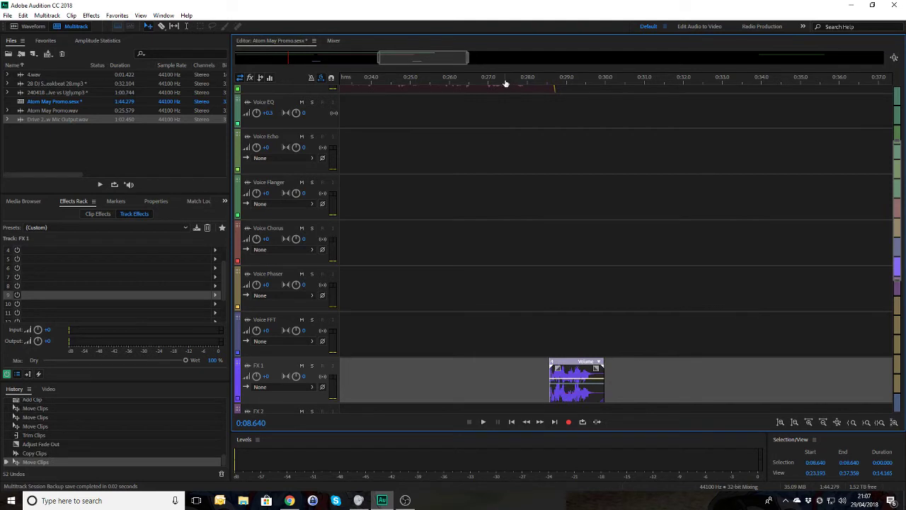
pyautogui.click(505, 84)
pyautogui.press('space')
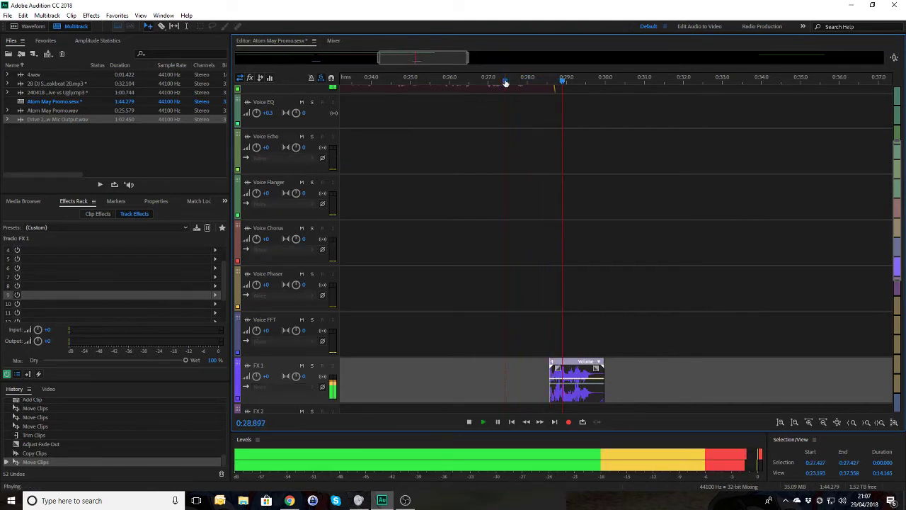
pyautogui.press('space')
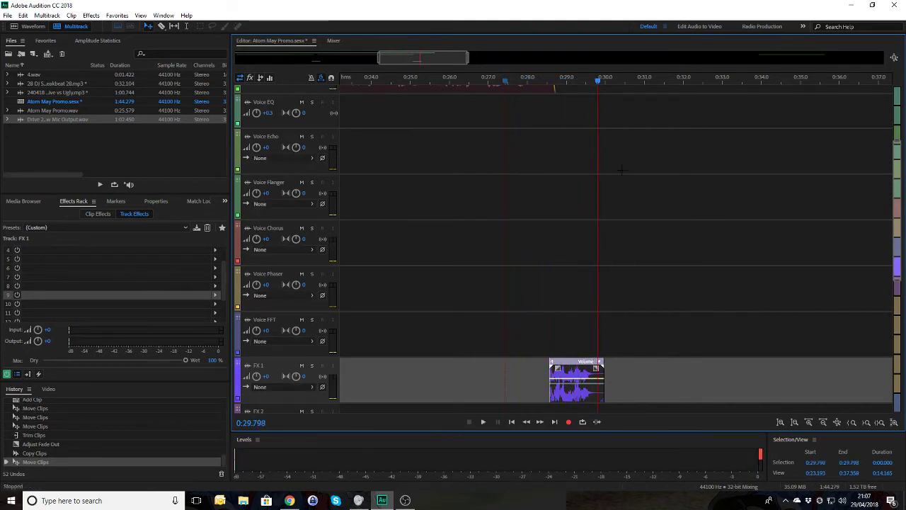
# Step: Trim the start of the final Atom May Promo voice clip and move it to about 0:29.2, after the Drive clips
pyautogui.moveTo(597, 82); pyautogui.dragTo(586, 81)
pyautogui.moveTo(898, 235); pyautogui.dragTo(889, 147)
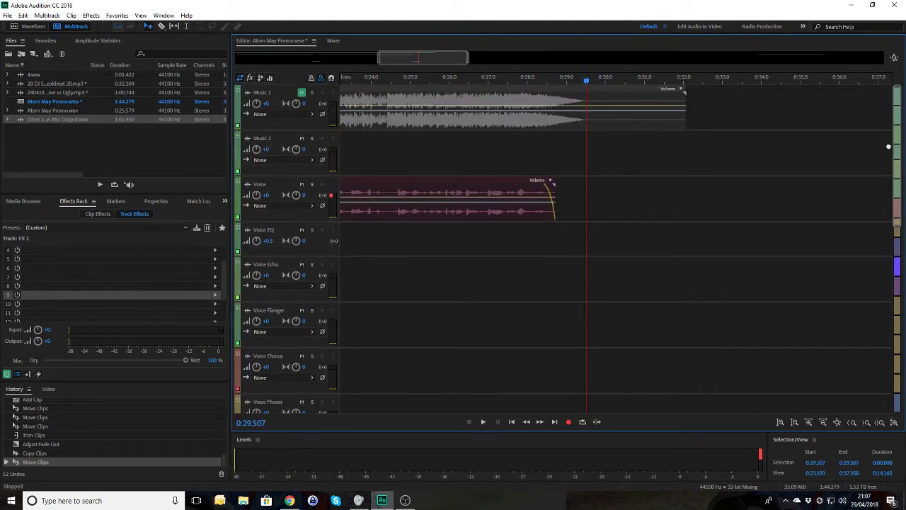
pyautogui.press('\\')
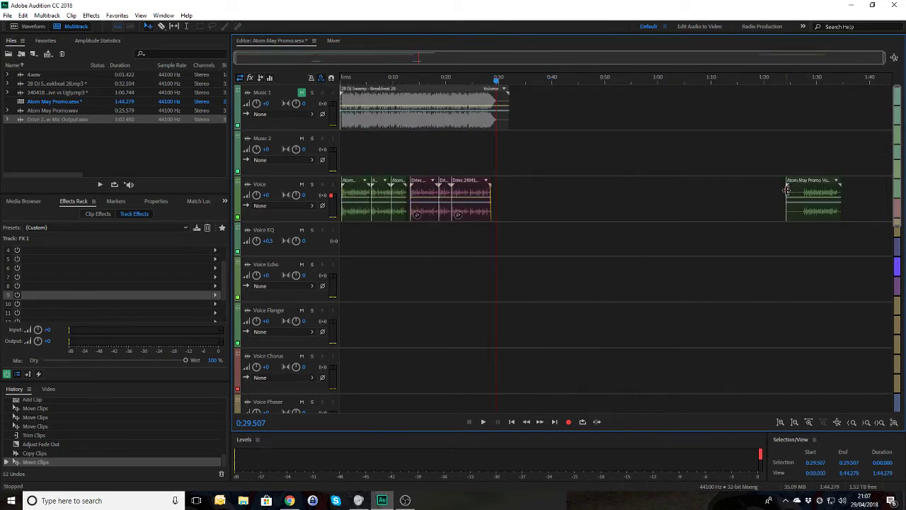
pyautogui.moveTo(787, 189); pyautogui.dragTo(521, 199)
pyautogui.scroll(8, 521, 199)
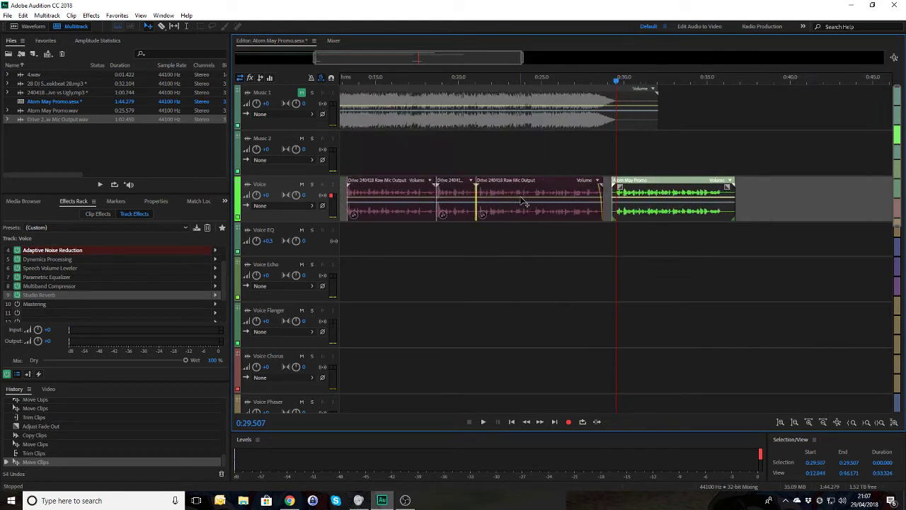
pyautogui.scroll(2, 523, 202)
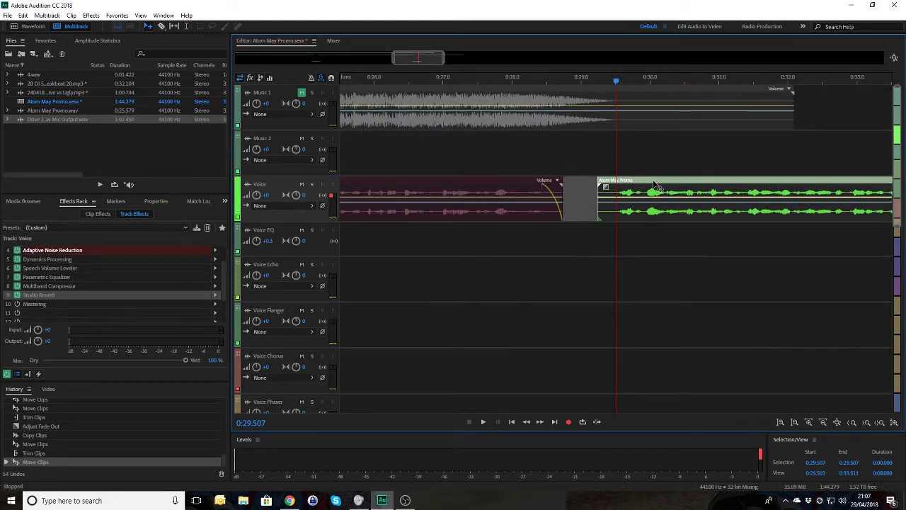
pyautogui.moveTo(654, 185); pyautogui.dragTo(649, 185)
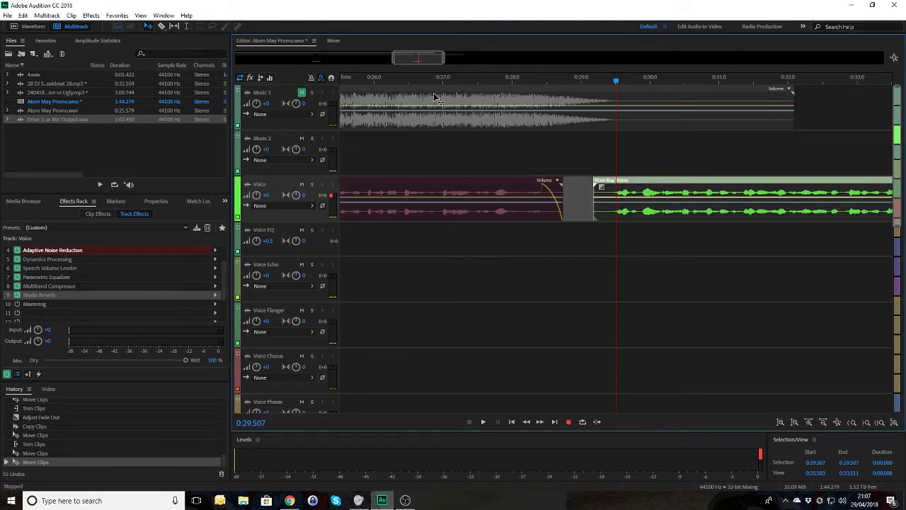
# Step: Play the transition from about 0:27.3, and trim the closing Atom May Promo clip's end to about 0:35.9 with a short fade-out
pyautogui.click(460, 82)
pyautogui.press('space')
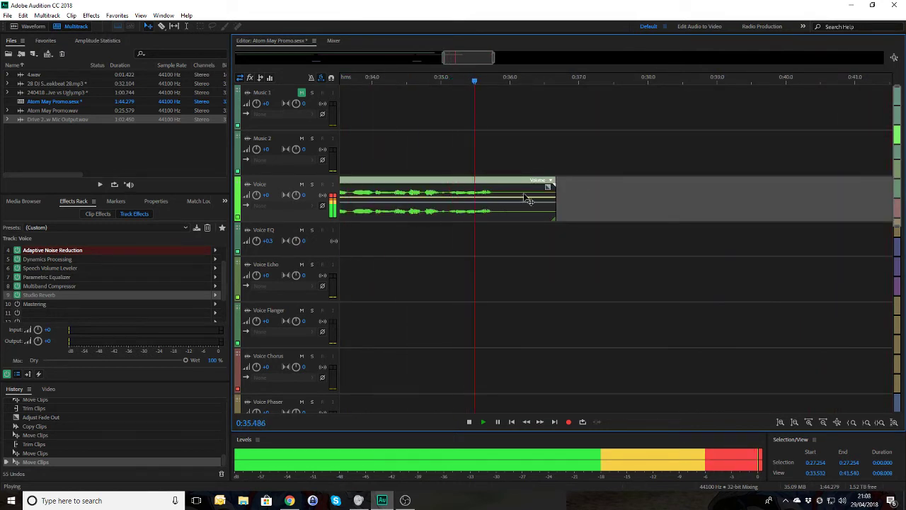
pyautogui.press('space')
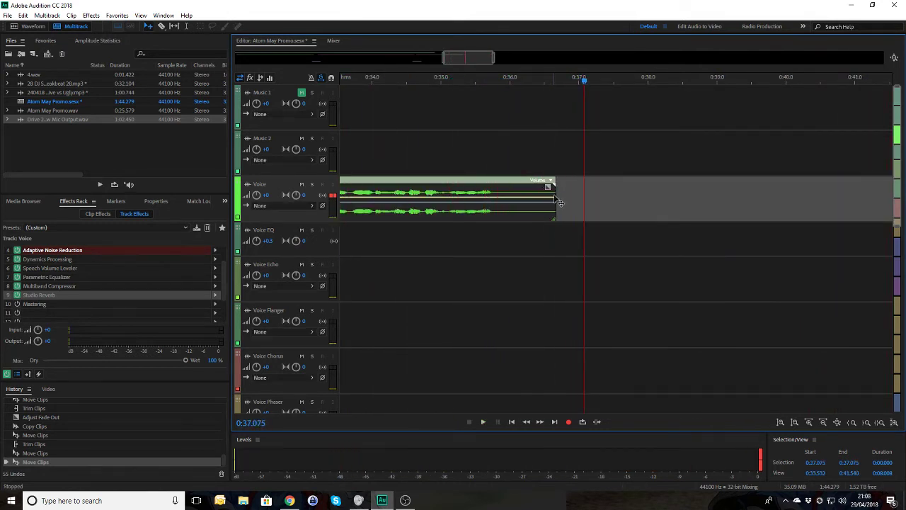
pyautogui.moveTo(552, 187); pyautogui.dragTo(487, 187)
# Step: Bypass the Voice track's Studio Reverb temporarily and play the closing clip from about 0:33.6 and the promo's opening to compare the sound
pyautogui.click(18, 295)
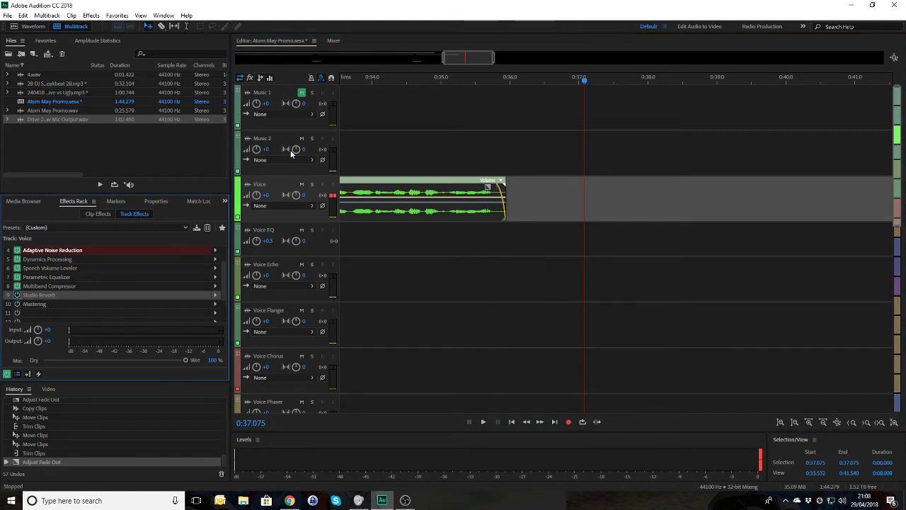
pyautogui.click(345, 83)
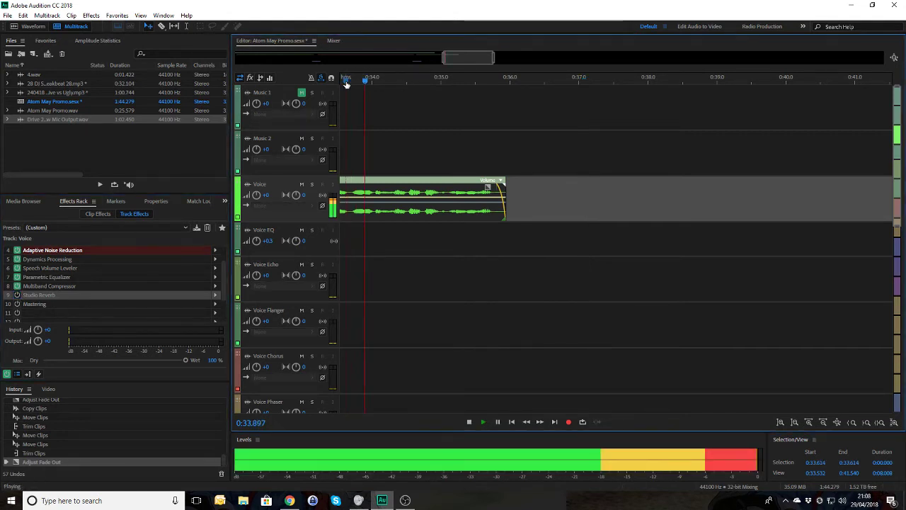
pyautogui.press('space')
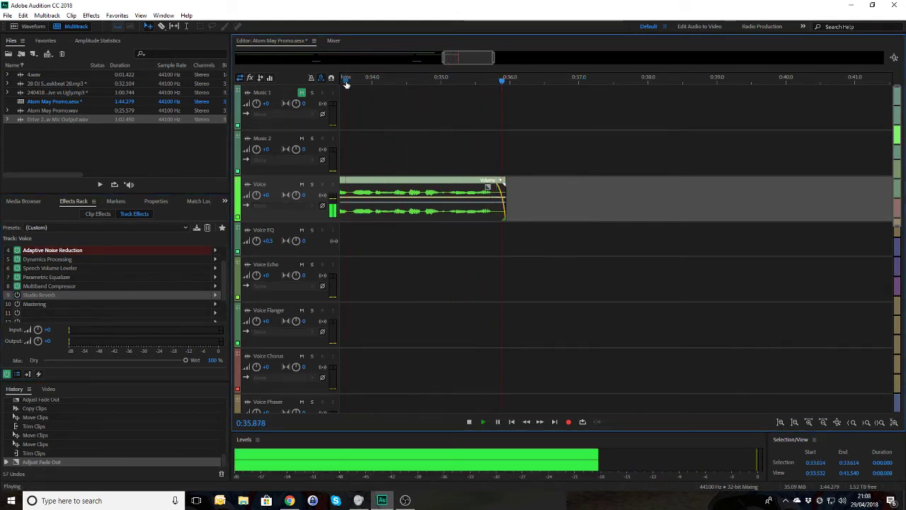
pyautogui.press('Home')
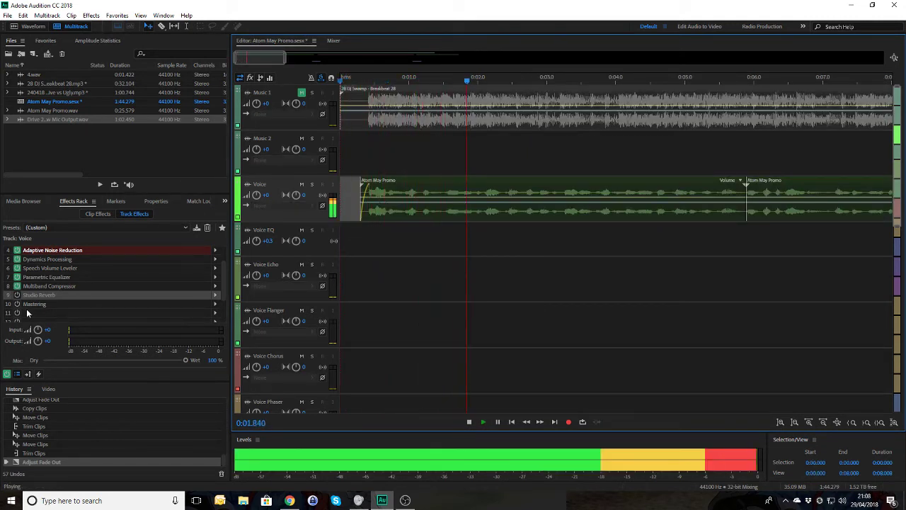
pyautogui.press('space')
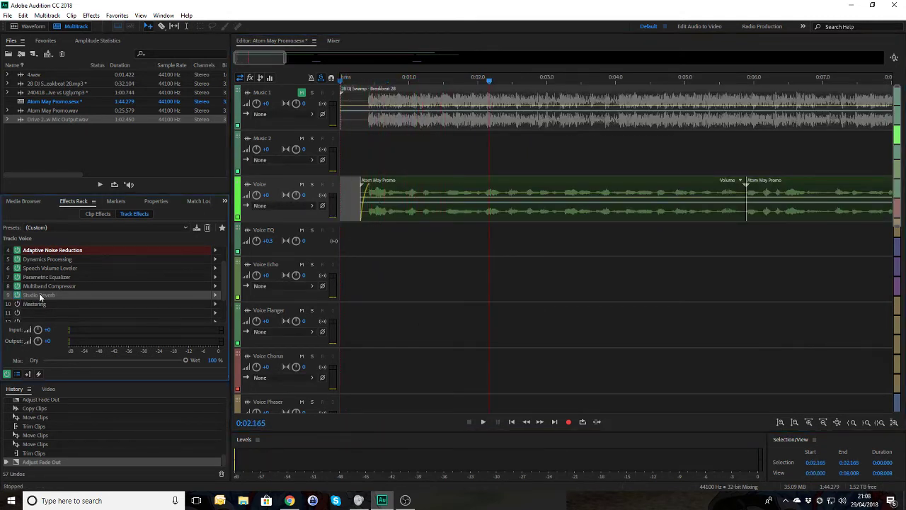
# Step: Examine the Studio Reverb settings and play the Voice track from about 0:00.4, comparing the reverb switched off and back on
pyautogui.doubleClick(40, 296)
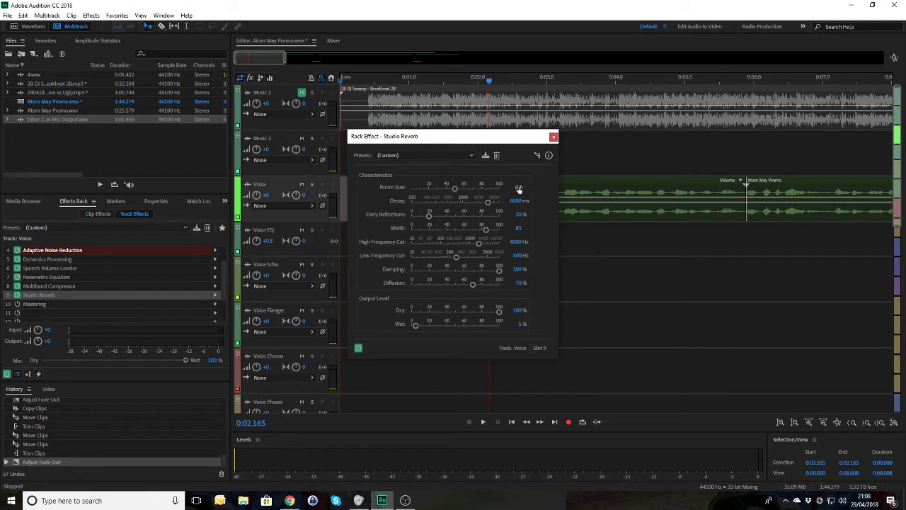
pyautogui.click(367, 83)
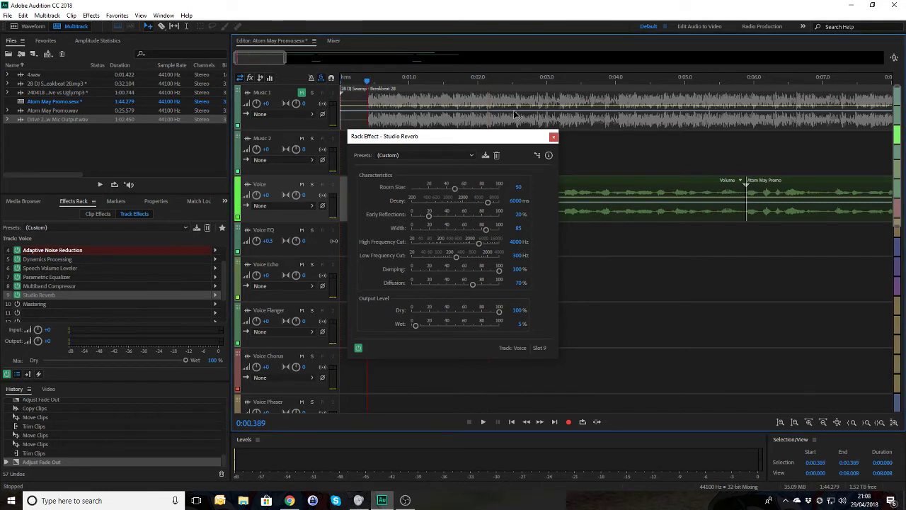
pyautogui.click(553, 136)
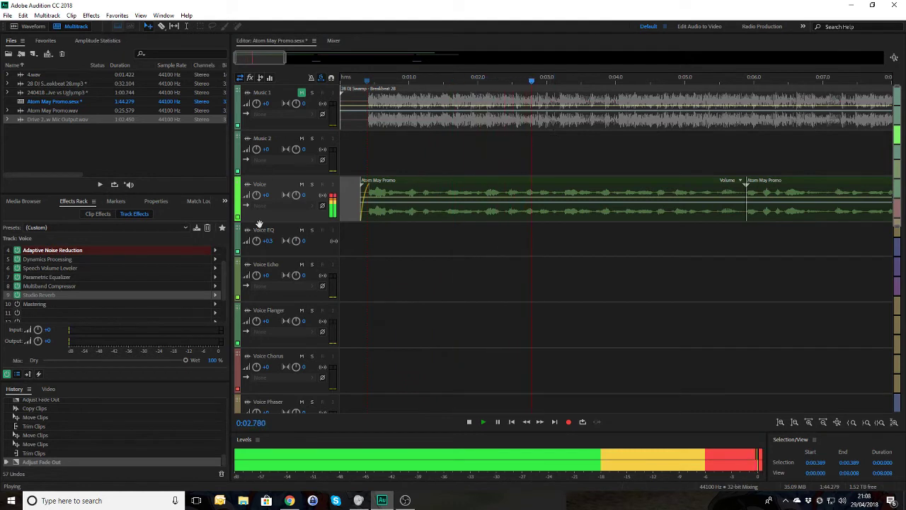
pyautogui.click(18, 296)
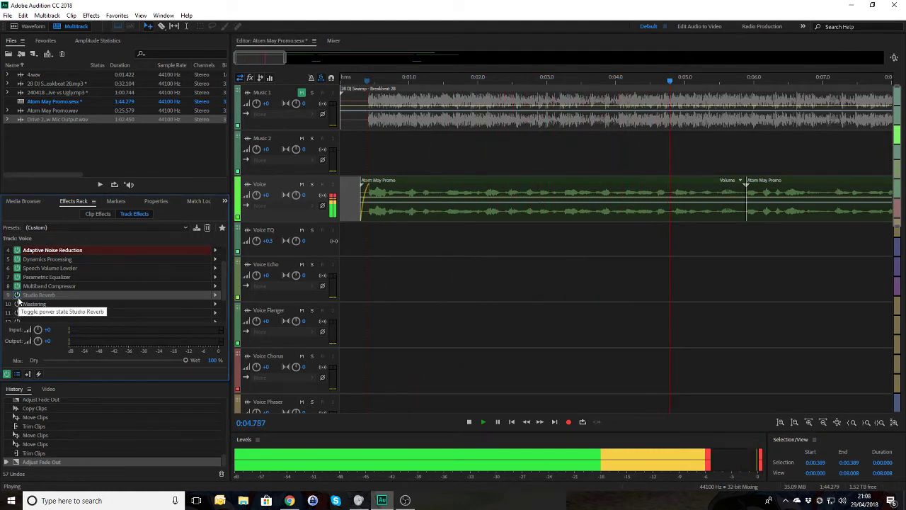
pyautogui.click(18, 296)
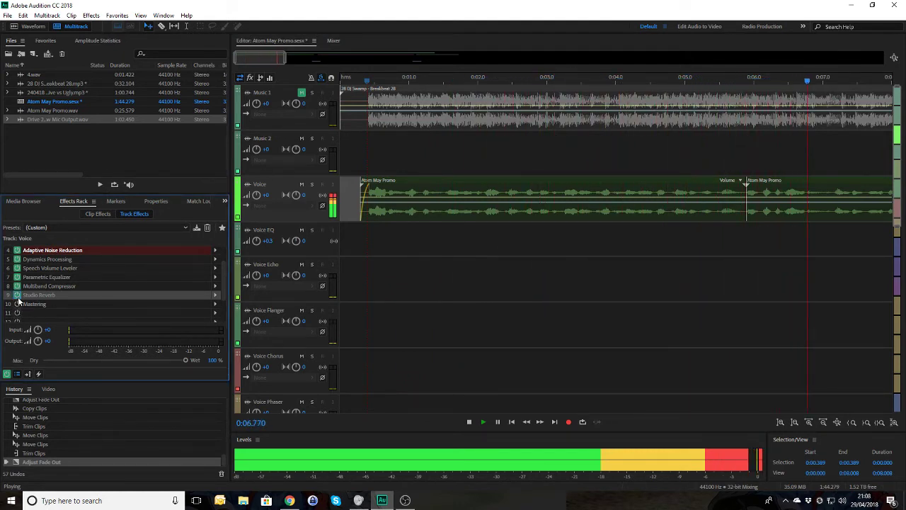
pyautogui.press('space')
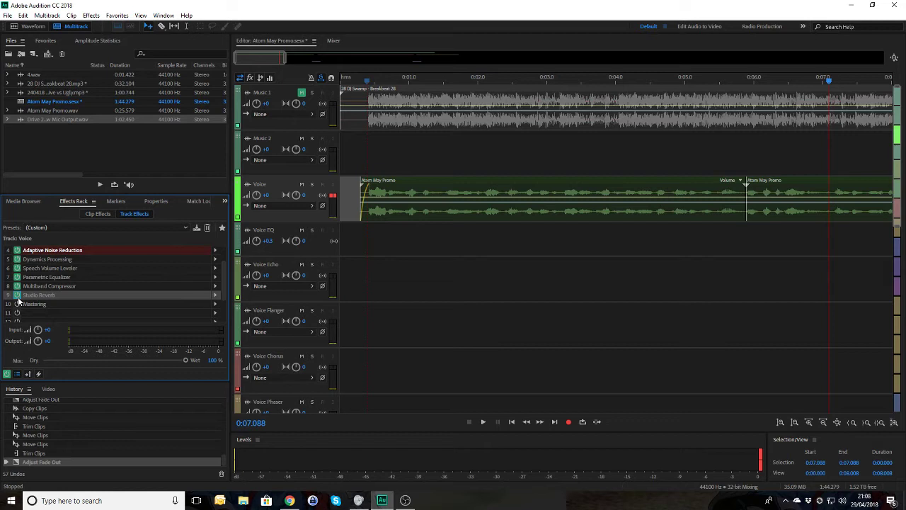
# Step: Show the whole session and play the promo from its start past the final voice clip
pyautogui.press('\\')
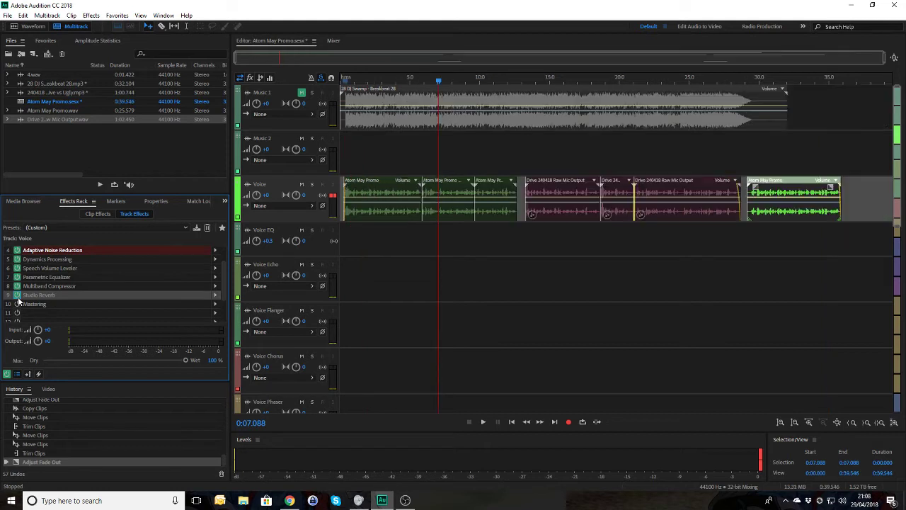
pyautogui.click(342, 80)
pyautogui.press('space')
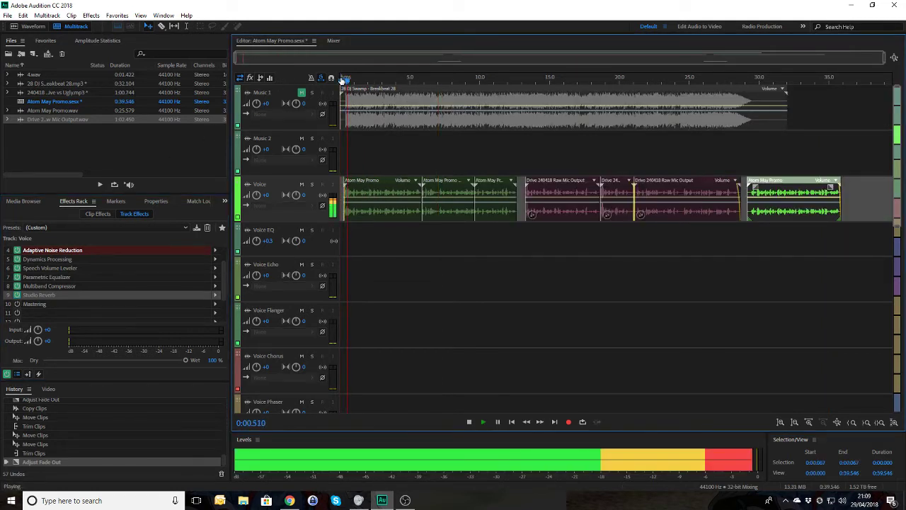
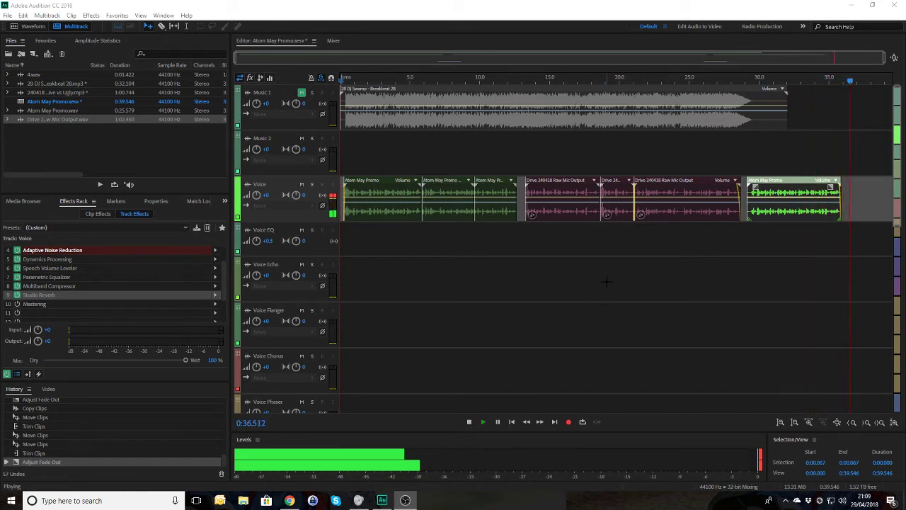
pyautogui.click(830, 143)
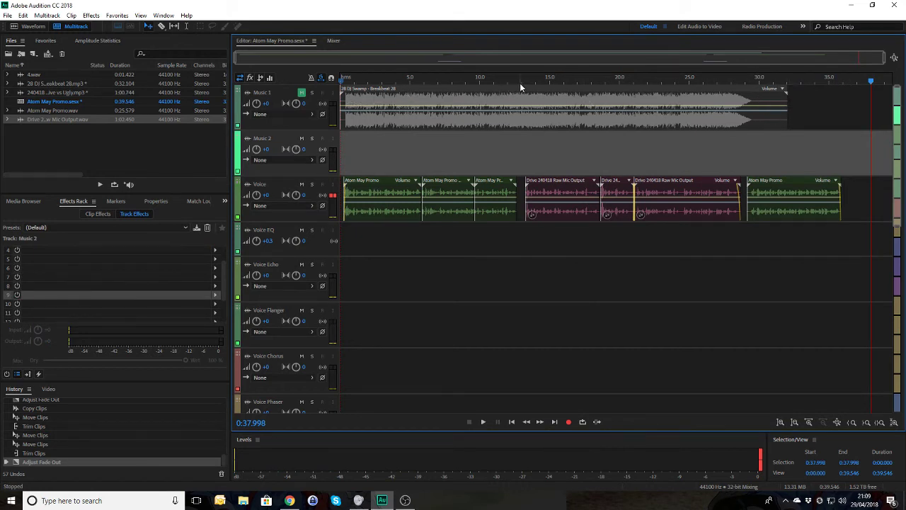
# Step: Unmute the Music 1 track and play from about 0:27.5 to check the music's ending against the closing voice clip
pyautogui.click(306, 92)
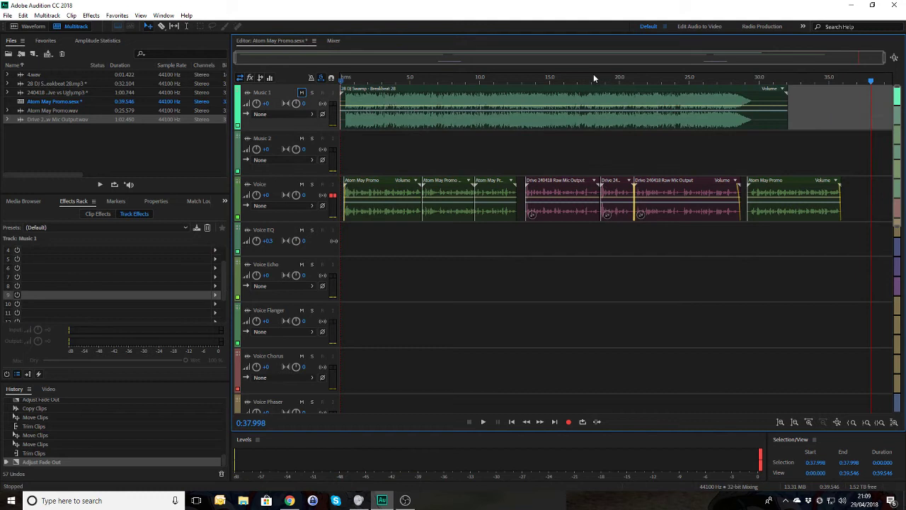
pyautogui.click(724, 81)
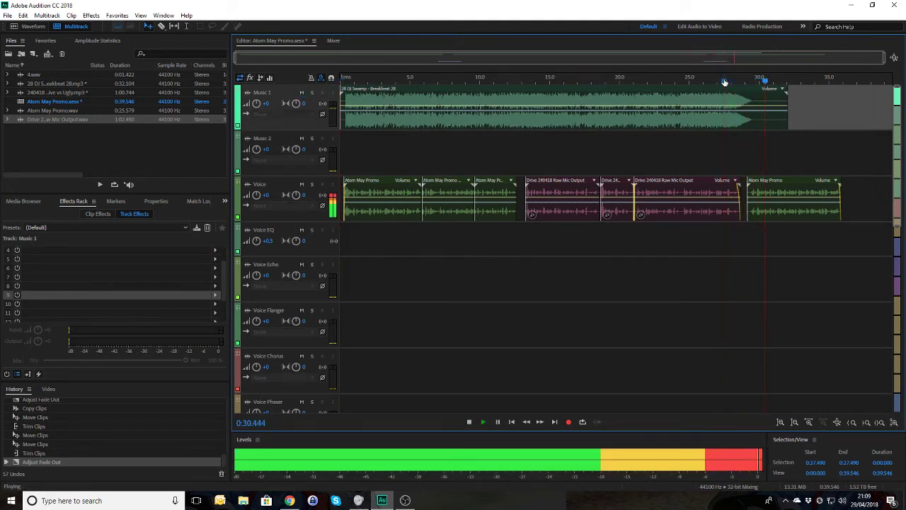
pyautogui.press('space')
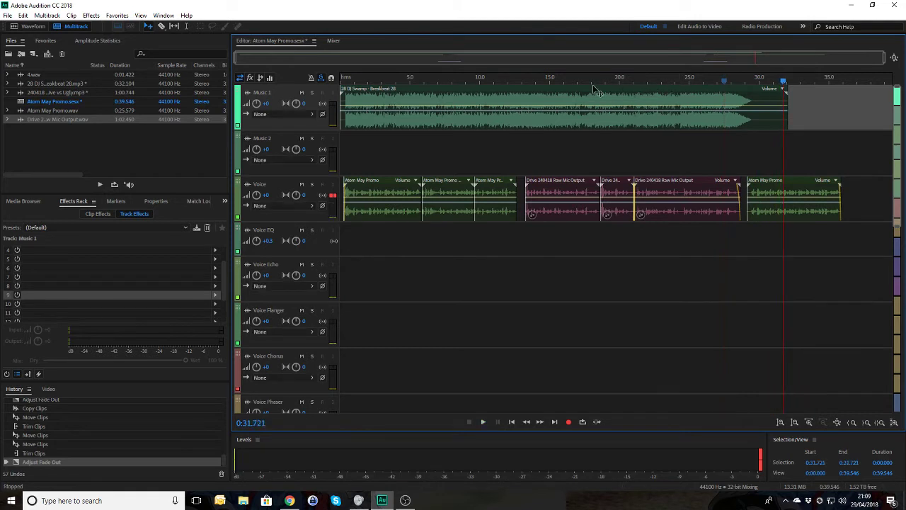
# Step: Place the playhead at about 0:00.4 and solo the Music 1 track
pyautogui.click(345, 83)
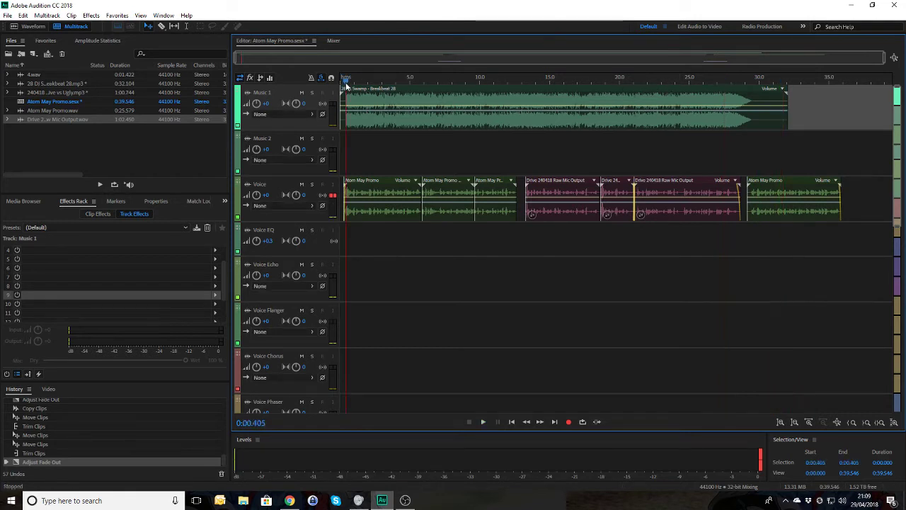
pyautogui.click(312, 94)
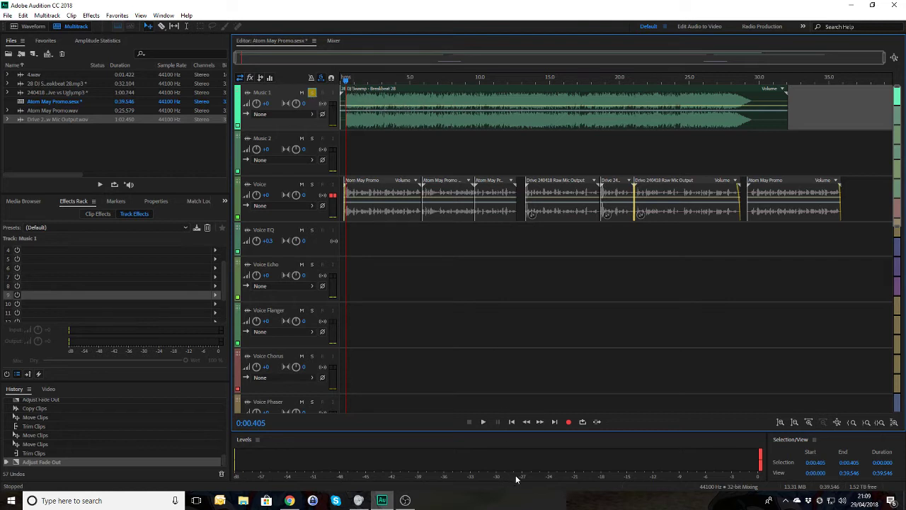
# Step: Play the soloed Music 1 track from about 0:00.4 to 0:14 and return the playhead to about 0:00.3
pyautogui.click(484, 426)
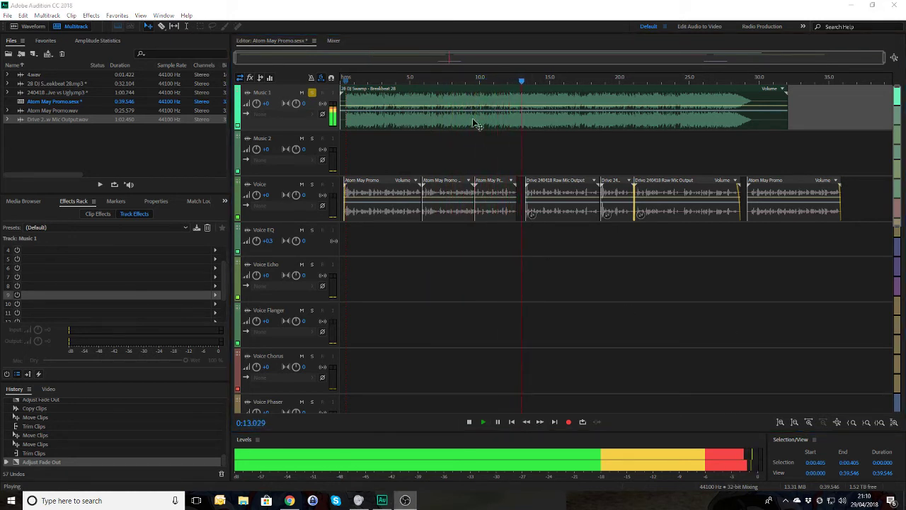
pyautogui.click(532, 152)
pyautogui.press('space')
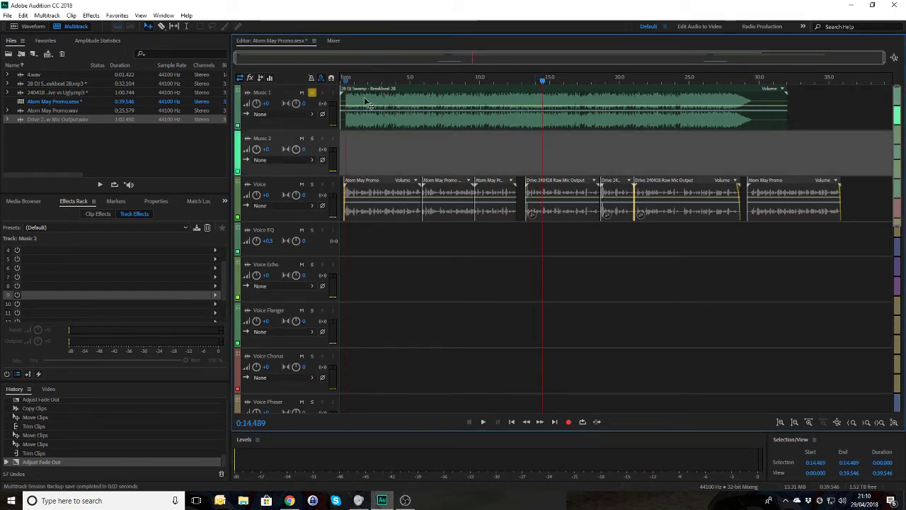
pyautogui.click(345, 82)
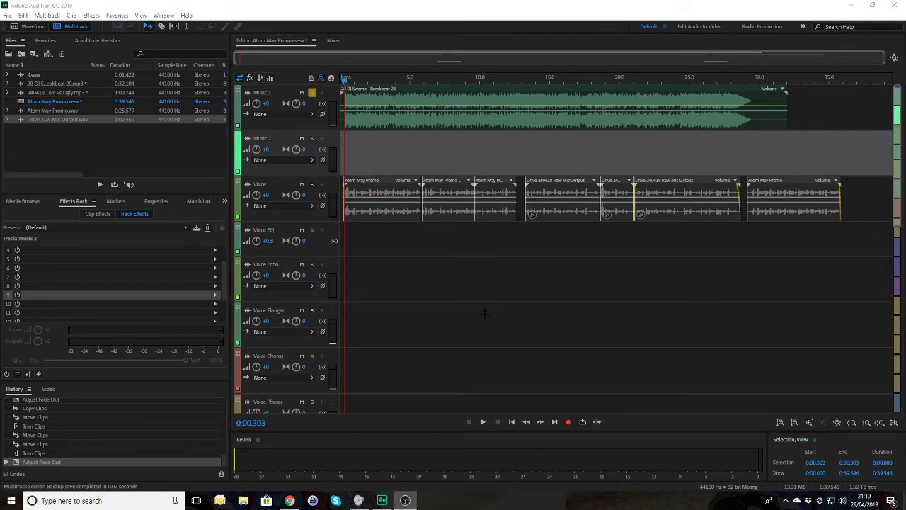
pyautogui.click(470, 254)
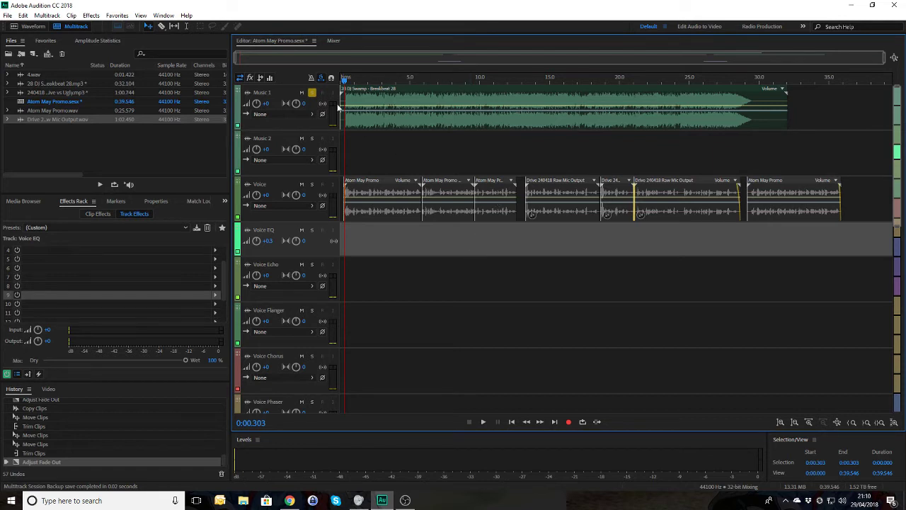
# Step: Unsolo the Music 1 track and play from about 0:26.2 to hear the music's ending under the closing voice clip
pyautogui.click(312, 97)
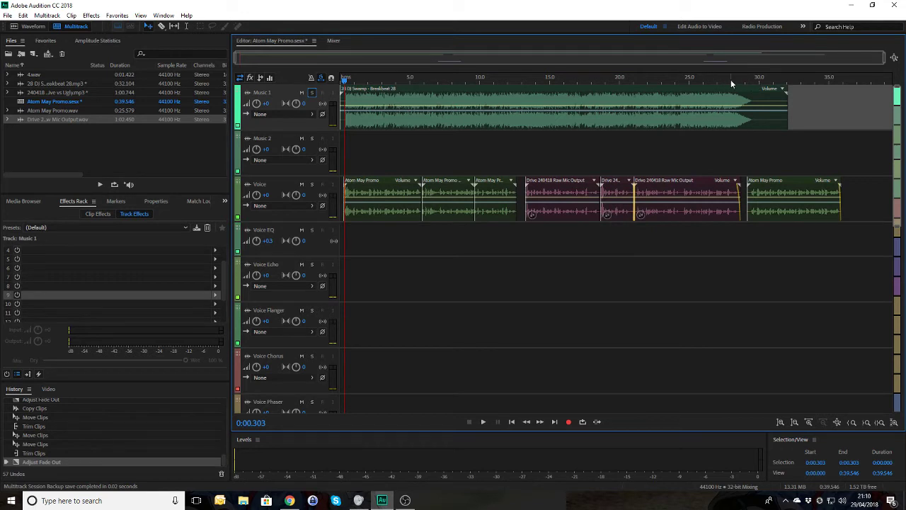
pyautogui.click(706, 81)
pyautogui.press('space')
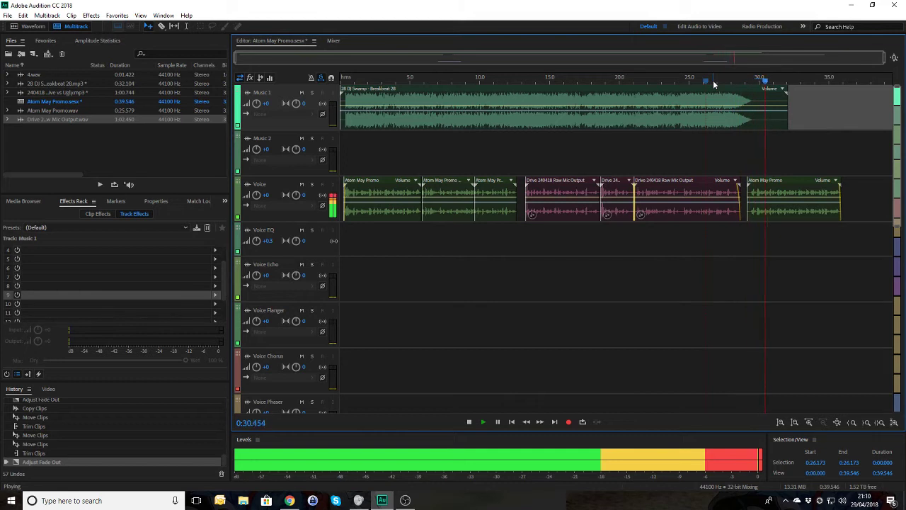
pyautogui.press('space')
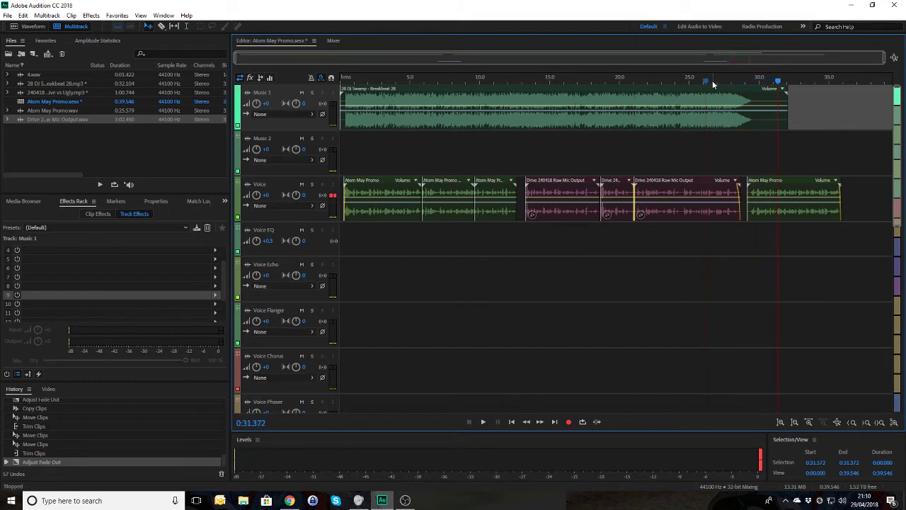
# Step: Solo the Music 1 track and play it from about 0:00.1 to 0:13.5 to listen for the beat structure
pyautogui.click(343, 78)
pyautogui.click(312, 93)
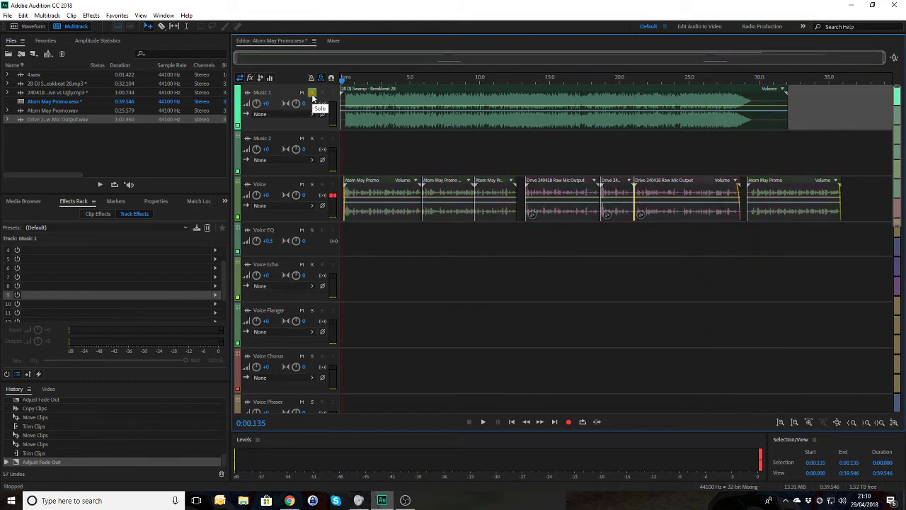
pyautogui.press('space')
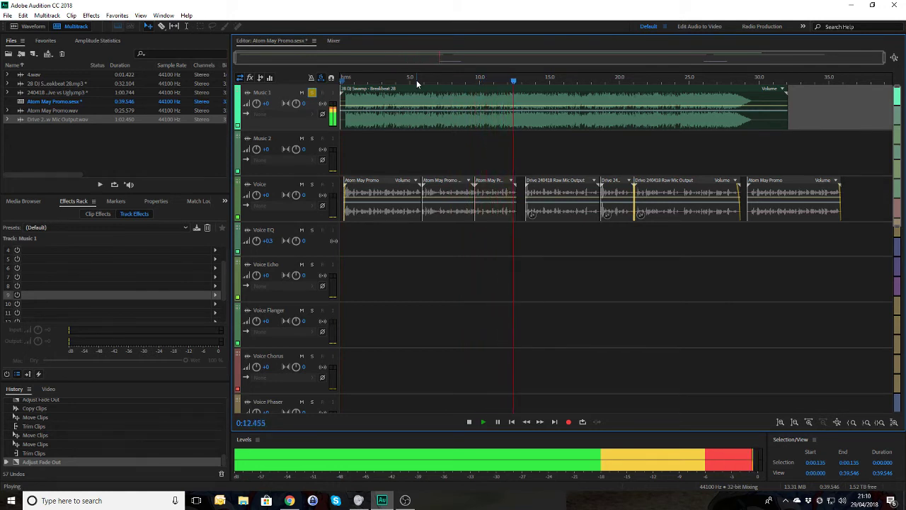
pyautogui.press('space')
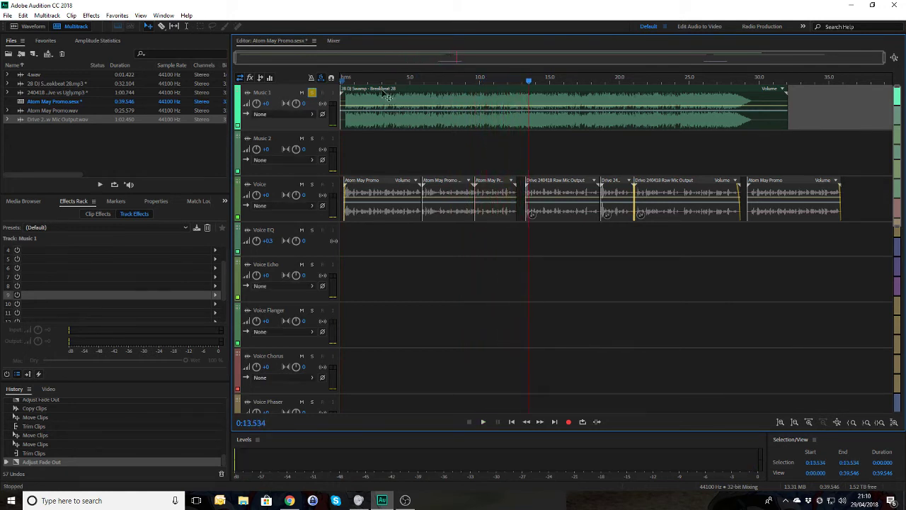
# Step: Copy the Music 1 breakbeat clip onto the Music 2 track and move the copy to start at about 0:03.6
pyautogui.click(346, 80)
pyautogui.scroll(7, 346, 80)
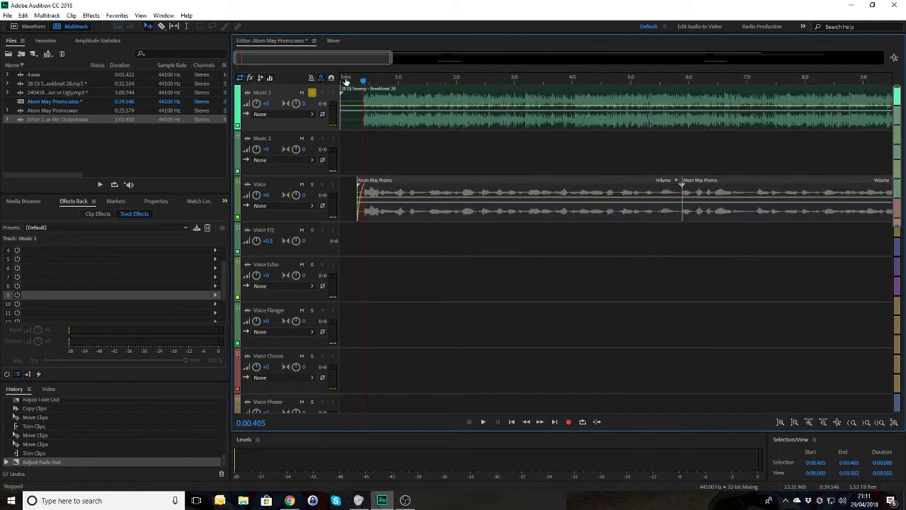
pyautogui.moveTo(437, 98); pyautogui.dragTo(545, 156)
pyautogui.click(571, 161)
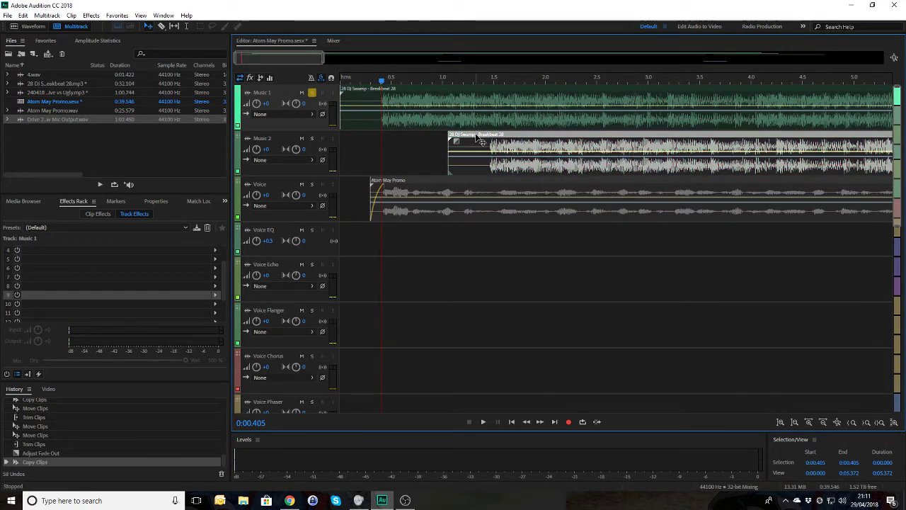
pyautogui.moveTo(480, 142); pyautogui.dragTo(744, 146)
pyautogui.press('\\')
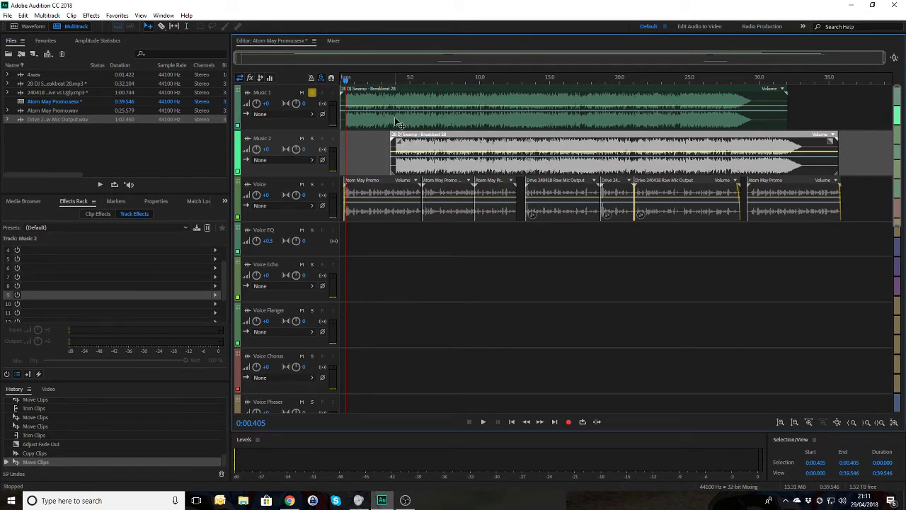
# Step: Unsolo the Music 1 track and play all tracks from about 0:03.0 across the start of the Music 2 clip
pyautogui.click(368, 78)
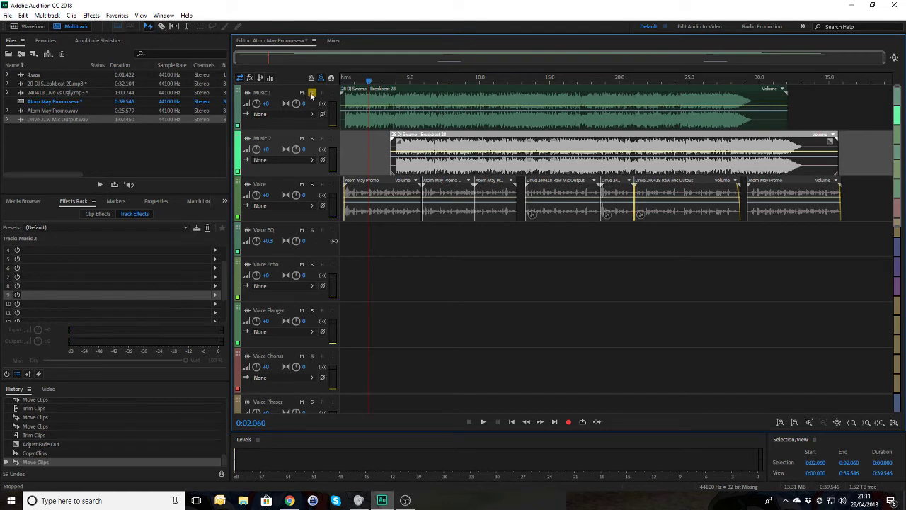
pyautogui.click(312, 96)
pyautogui.scroll(5, 432, 101)
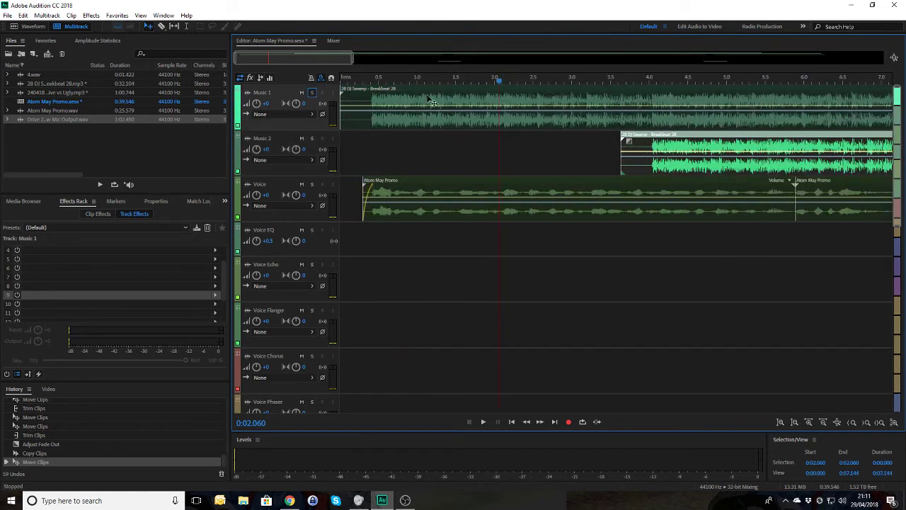
pyautogui.scroll(3, 615, 133)
pyautogui.click(745, 81)
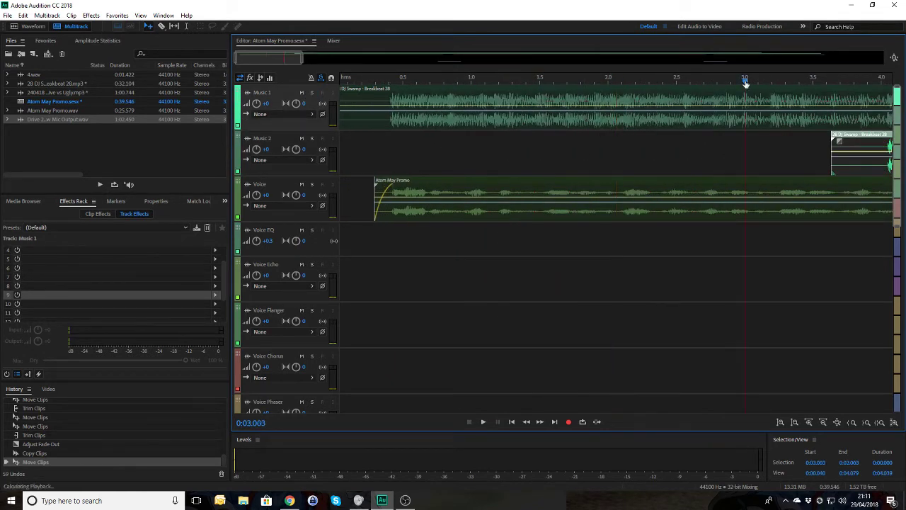
pyautogui.press('space')
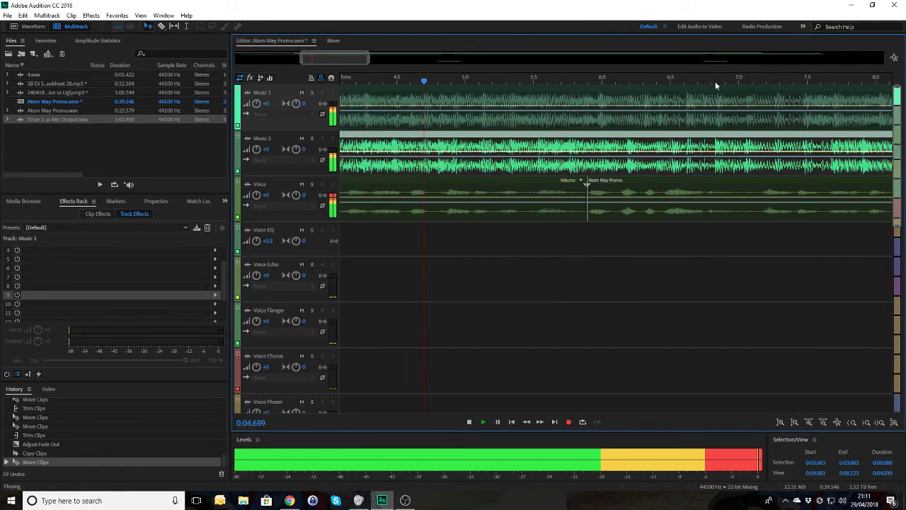
pyautogui.press('space')
# Step: Solo the Music 1 track and play from about 0:03.3 to 0:04.3 to locate the beat for the Music 2 clip
pyautogui.click(312, 93)
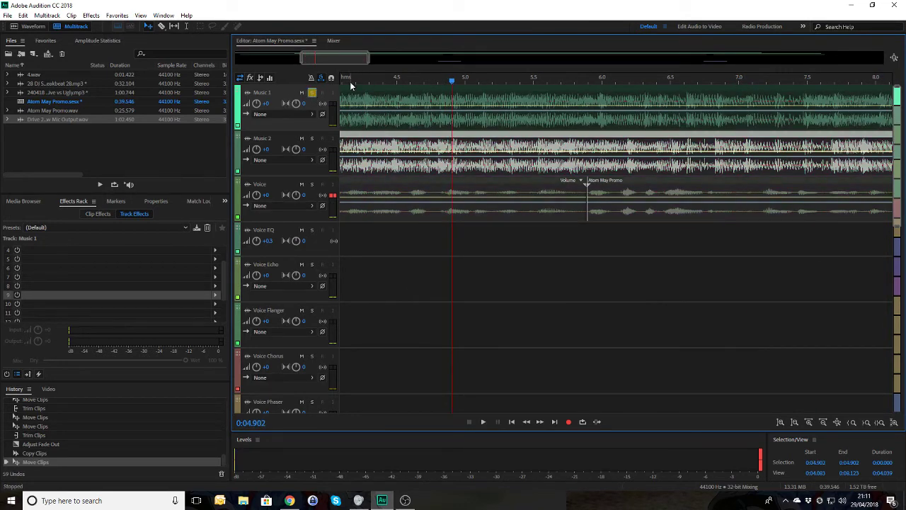
pyautogui.moveTo(351, 85); pyautogui.dragTo(337, 80)
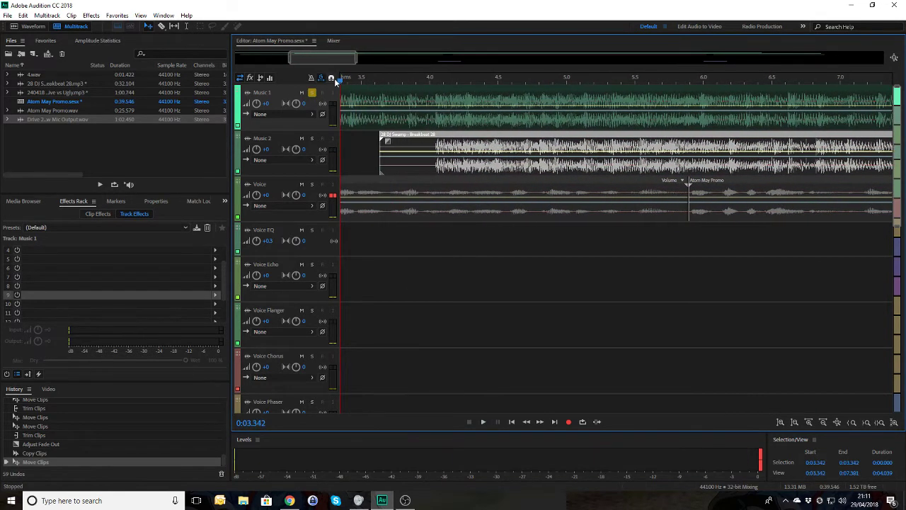
pyautogui.press('space')
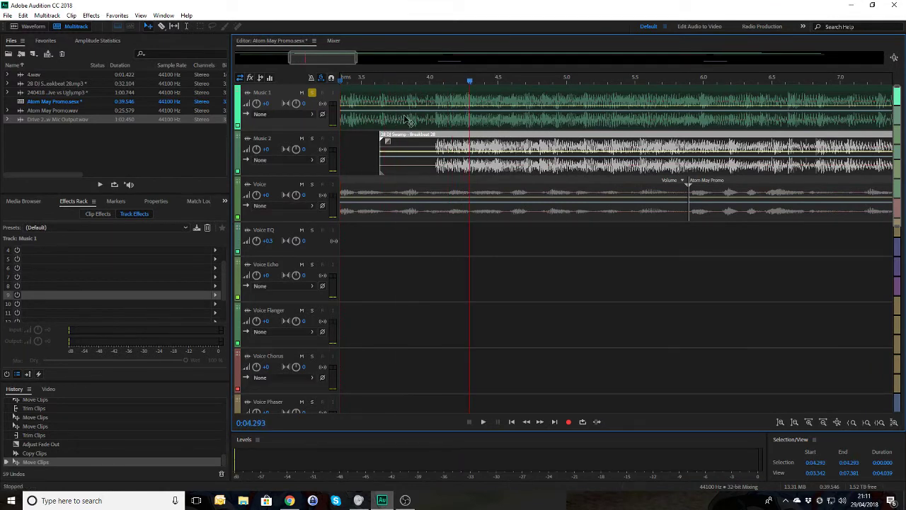
# Step: Move the Music 2 clip slightly later so its first beat falls near the Music 1 beat at about 0:04.1
pyautogui.click(427, 143)
pyautogui.scroll(5, 427, 143)
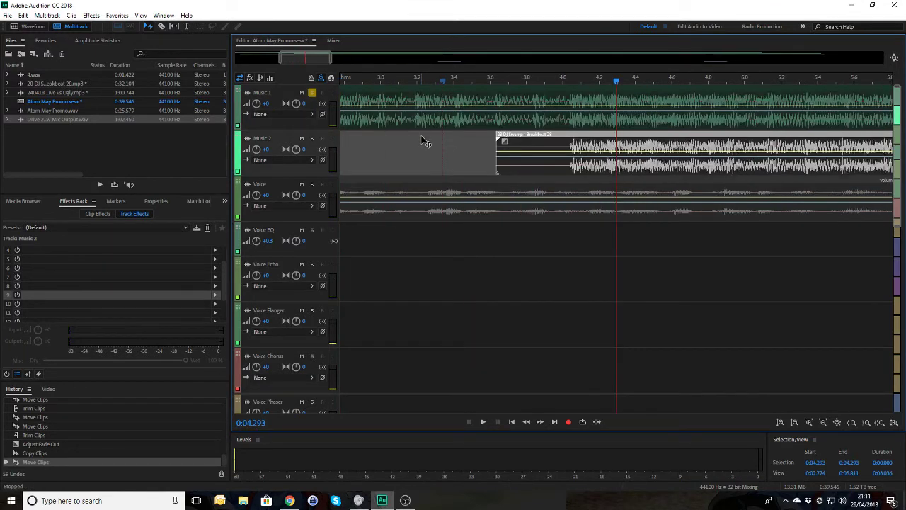
pyautogui.moveTo(452, 135)
pyautogui.mouseDown()
pyautogui.moveTo(470, 138)
pyautogui.moveTo(447, 144)
pyautogui.moveTo(467, 141)
pyautogui.mouseUp()
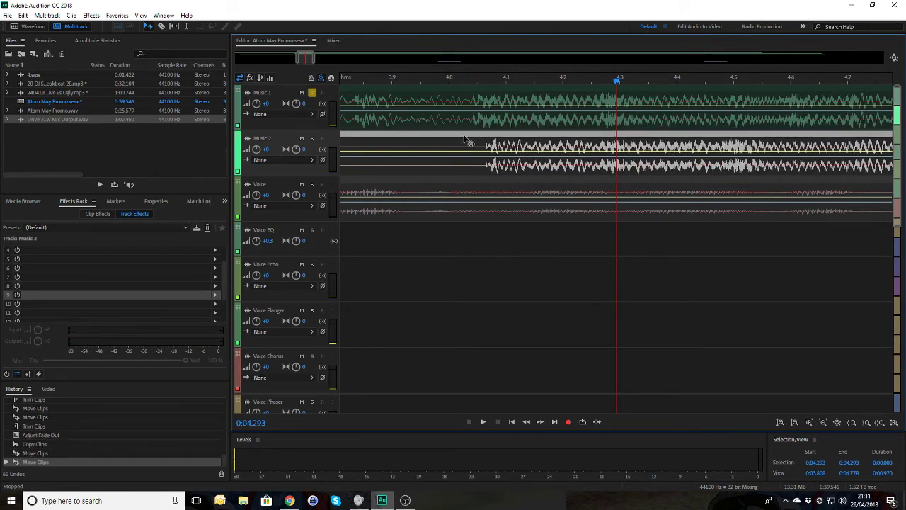
# Step: Unsolo the Music 1 track and play from about 0:03.8 to 0:06.5 to check how the two music clips align
pyautogui.click(313, 93)
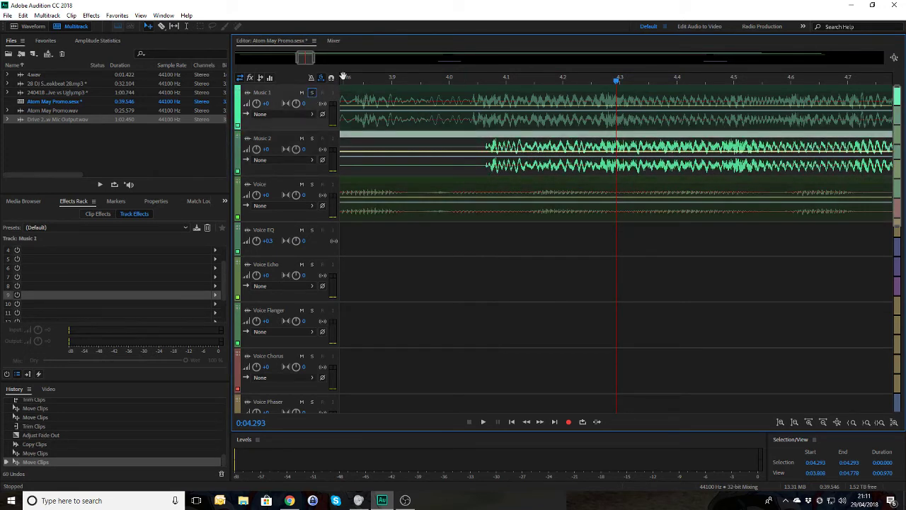
pyautogui.click(342, 77)
pyautogui.press('space')
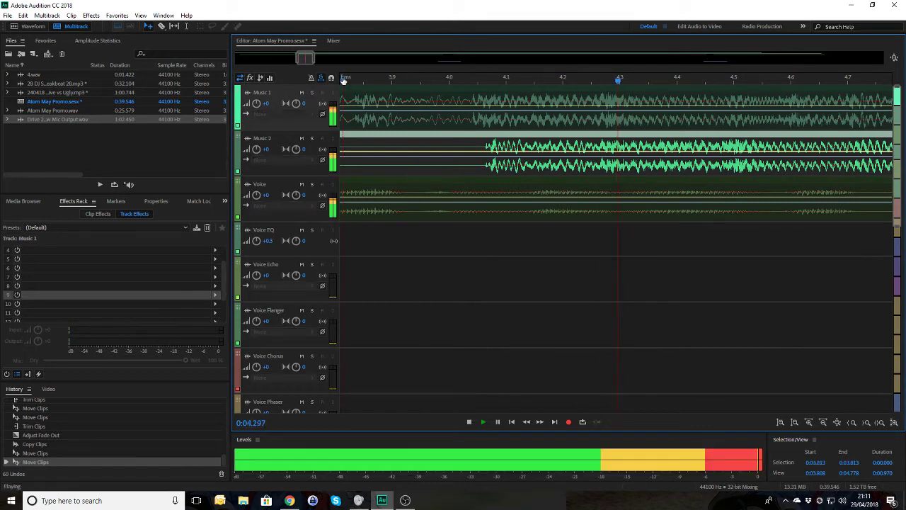
pyautogui.scroll(-7, 343, 79)
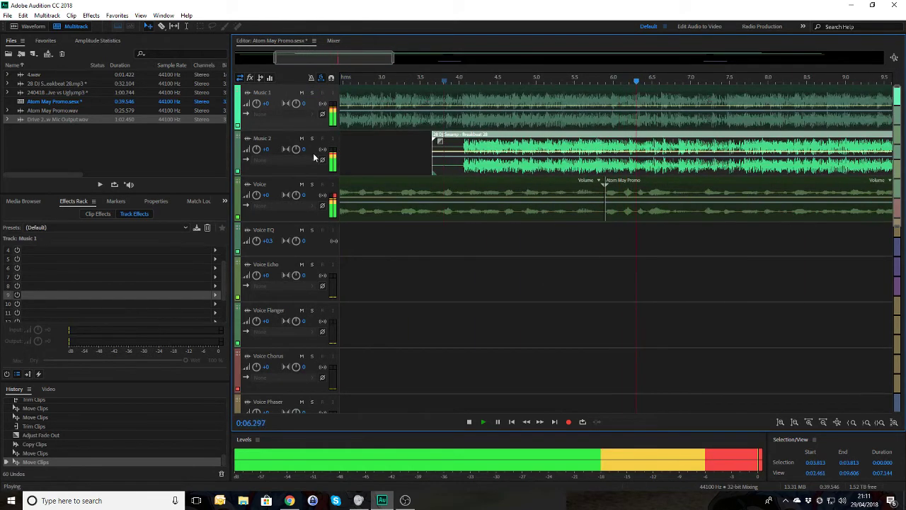
pyautogui.press('space')
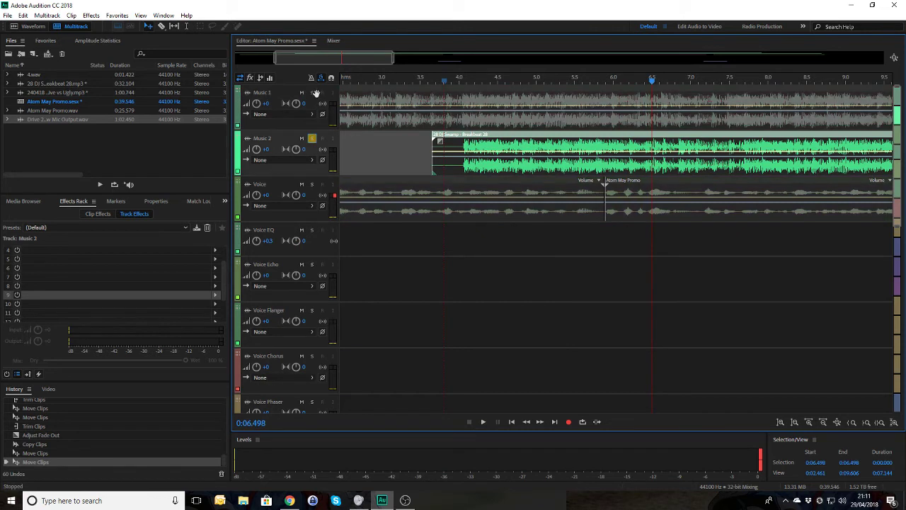
# Step: Solo the Music 1 and Music 2 tracks and play them together from about 0:02.8 to 0:06.9
pyautogui.click(311, 138)
pyautogui.click(312, 93)
pyautogui.click(366, 80)
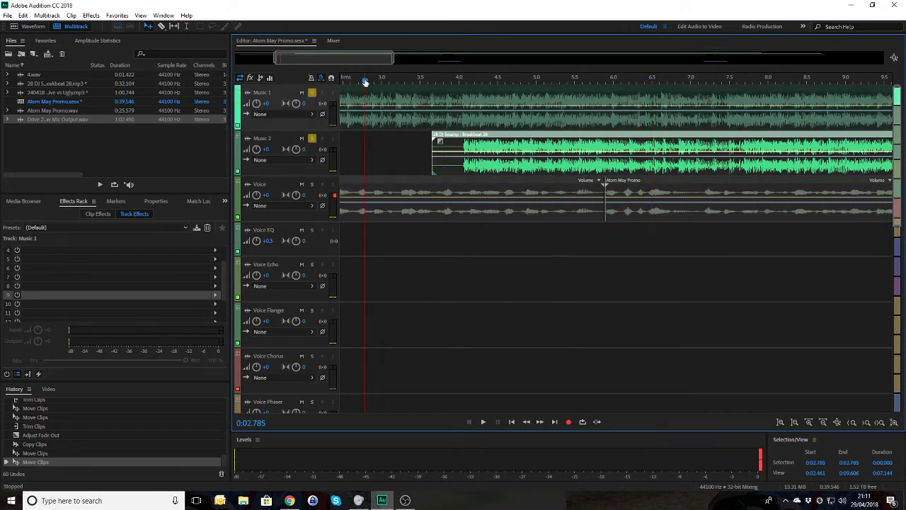
pyautogui.press('space')
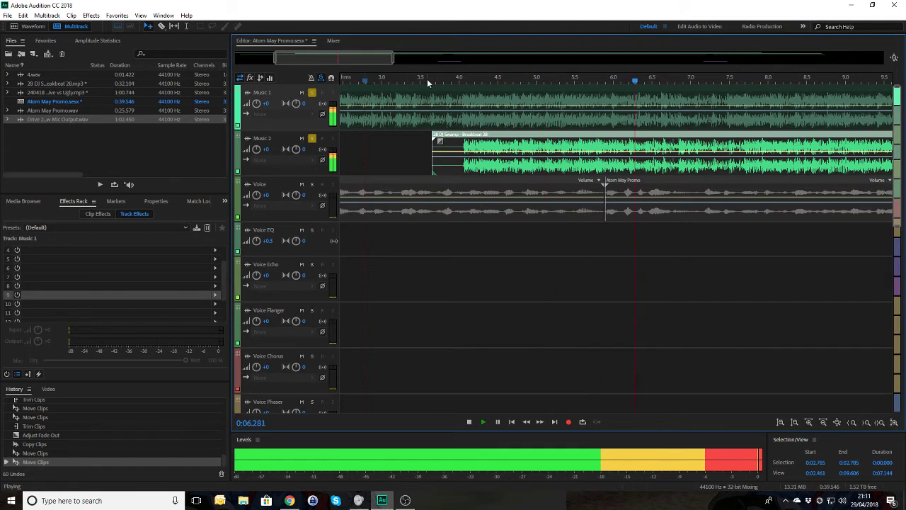
pyautogui.press('space')
# Step: Shift the Music 2 clip slightly earlier to match the Music 1 waveform, and play from about 0:03.6 to check the timing
pyautogui.press('=')
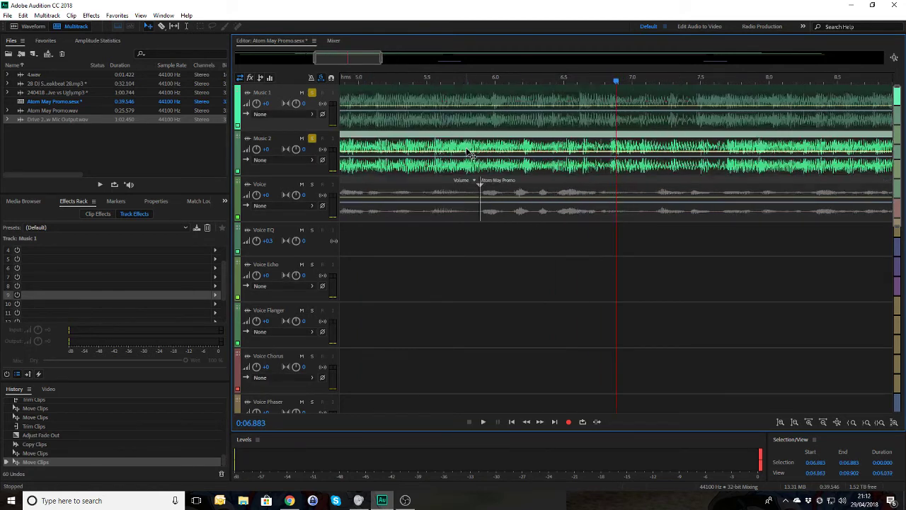
pyautogui.moveTo(515, 147); pyautogui.dragTo(489, 150)
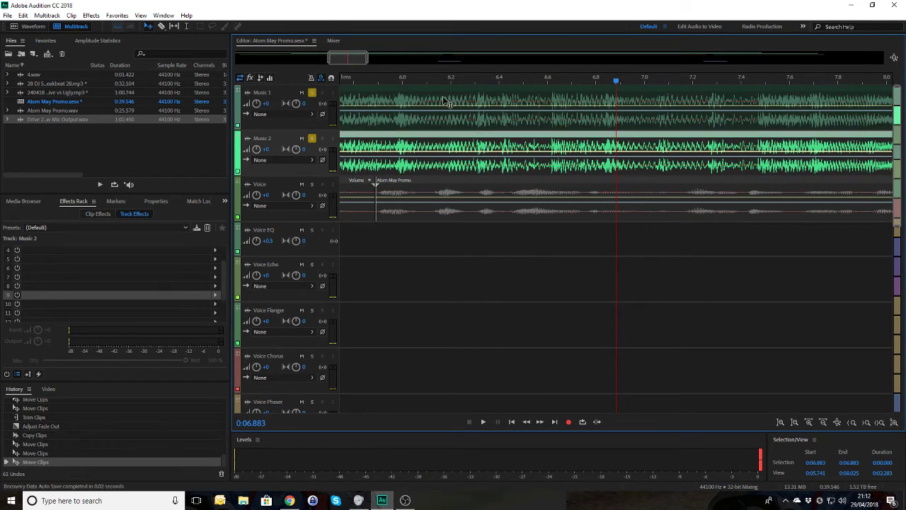
pyautogui.moveTo(412, 80); pyautogui.dragTo(340, 92)
pyautogui.press('space')
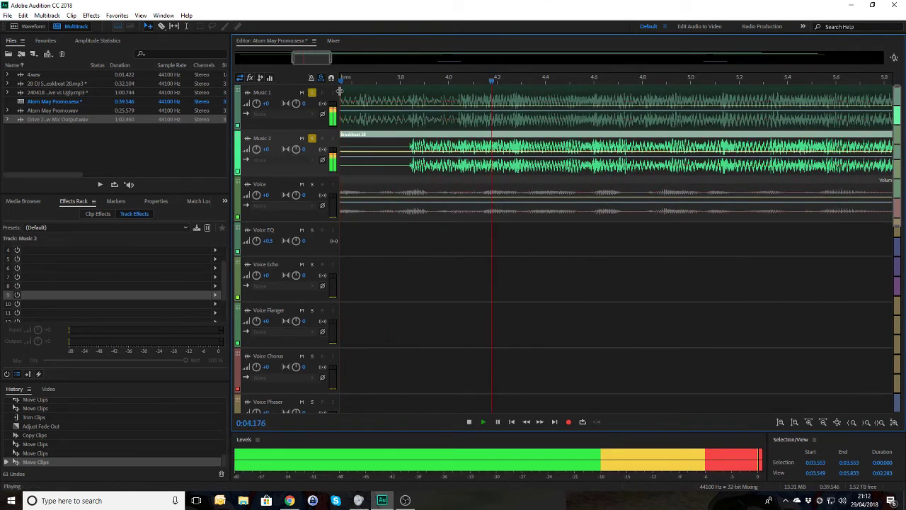
pyautogui.press('space')
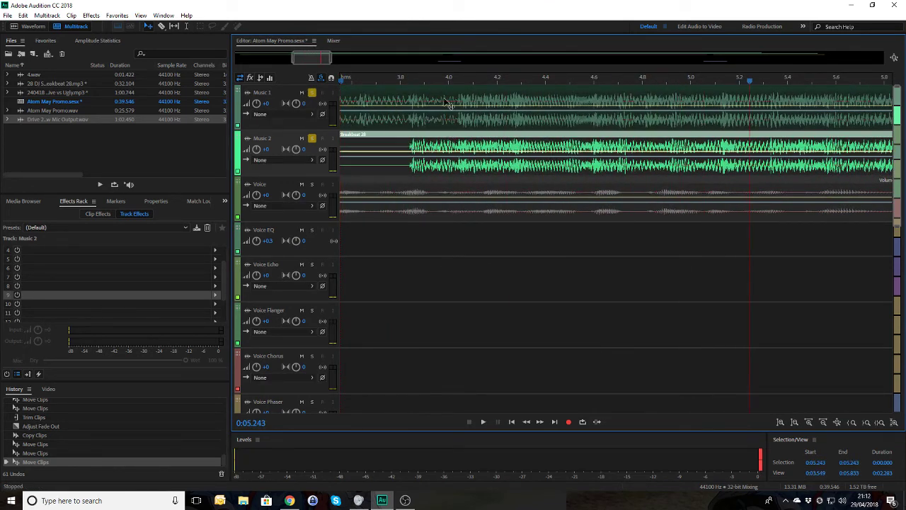
# Step: Split the Music 1 clip at about 0:04.3, past the start of the Music 2 beat, and delete the part after the split
pyautogui.click(385, 80)
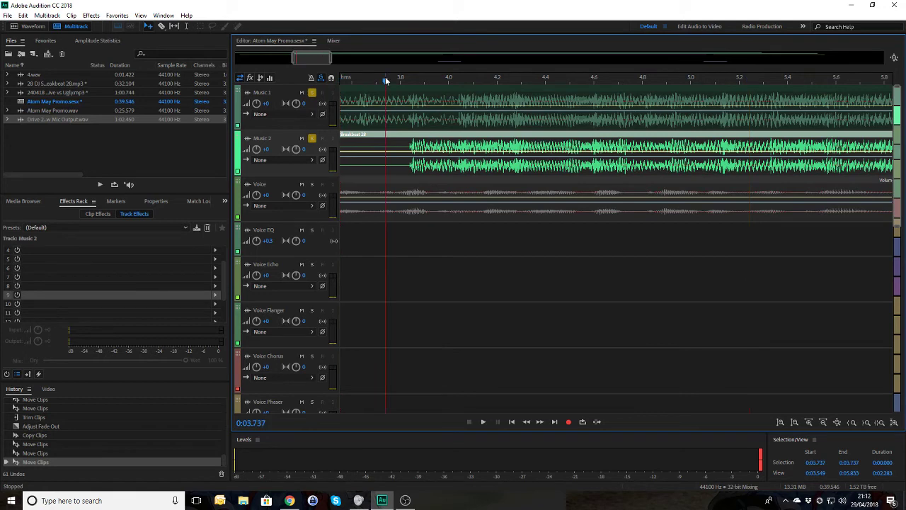
pyautogui.scroll(-8, 386, 80)
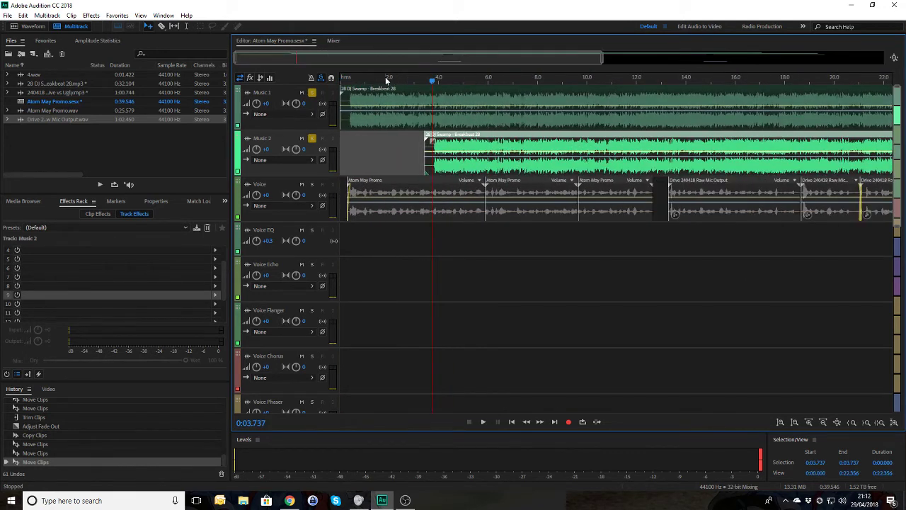
pyautogui.scroll(5, 385, 77)
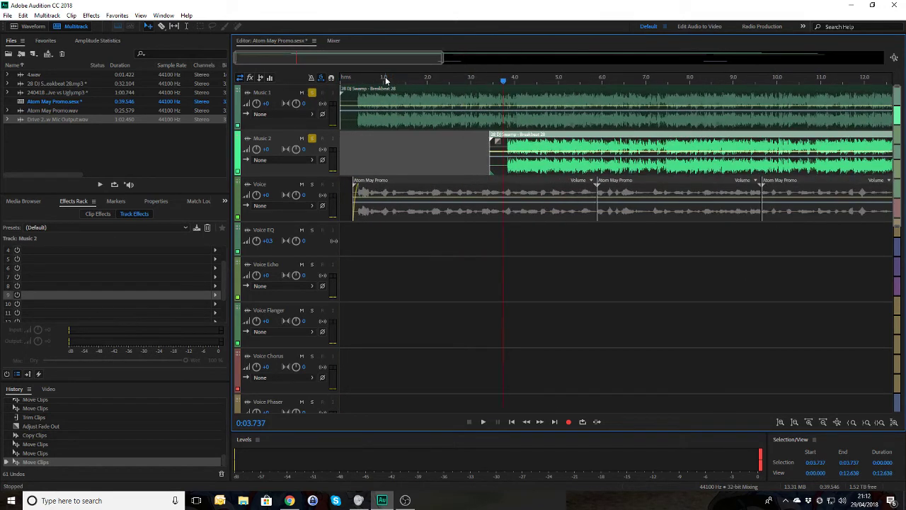
pyautogui.scroll(-7, 469, 76)
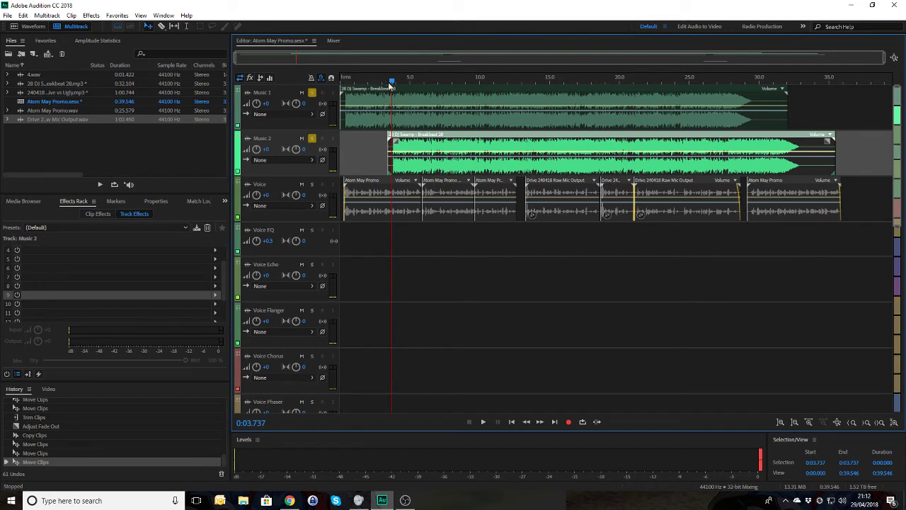
pyautogui.scroll(10, 393, 85)
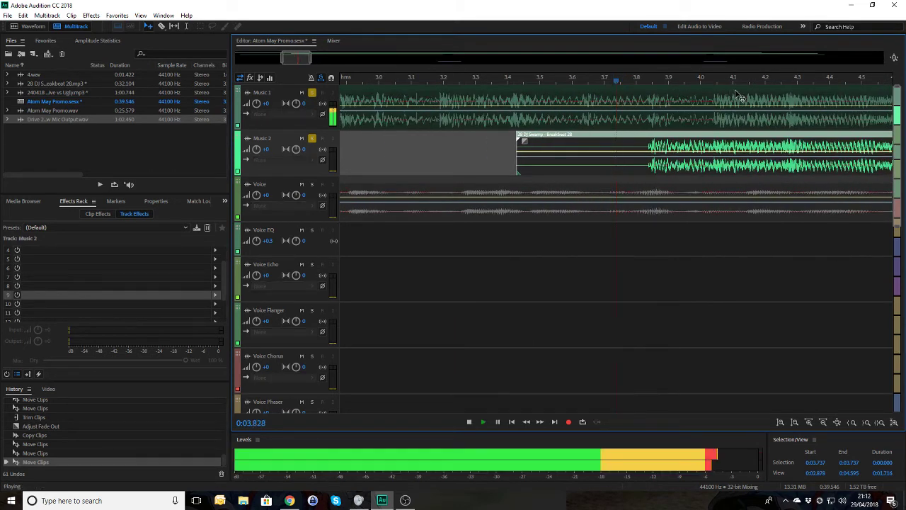
pyautogui.press('space')
pyautogui.press('space')
pyautogui.click(832, 105)
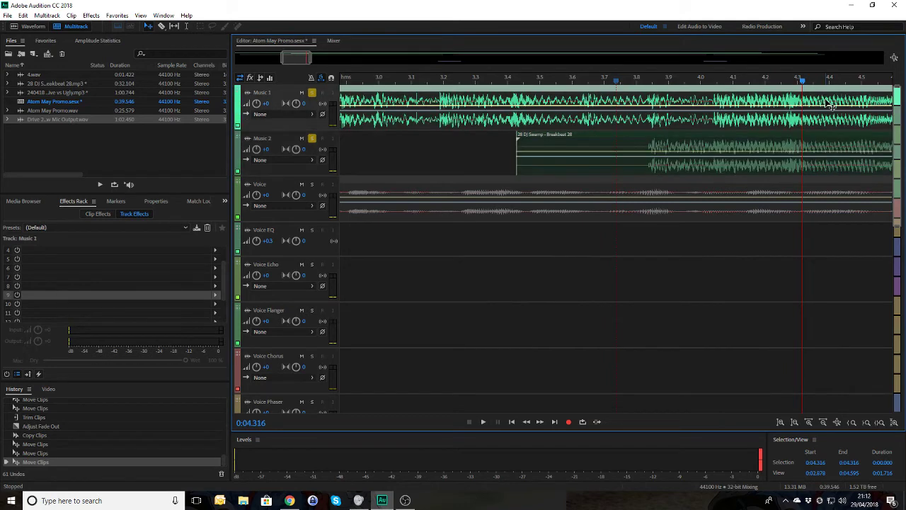
pyautogui.hotkey('ctrl', 'k')
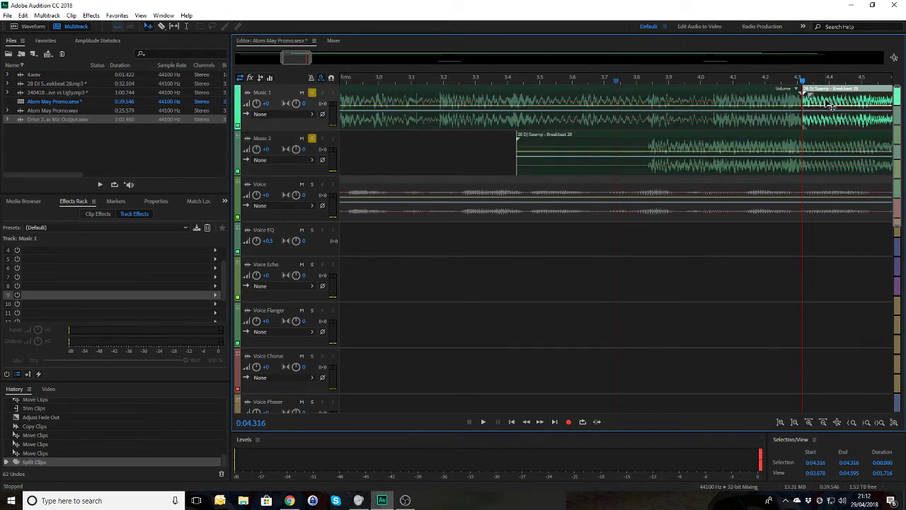
pyautogui.press('Delete')
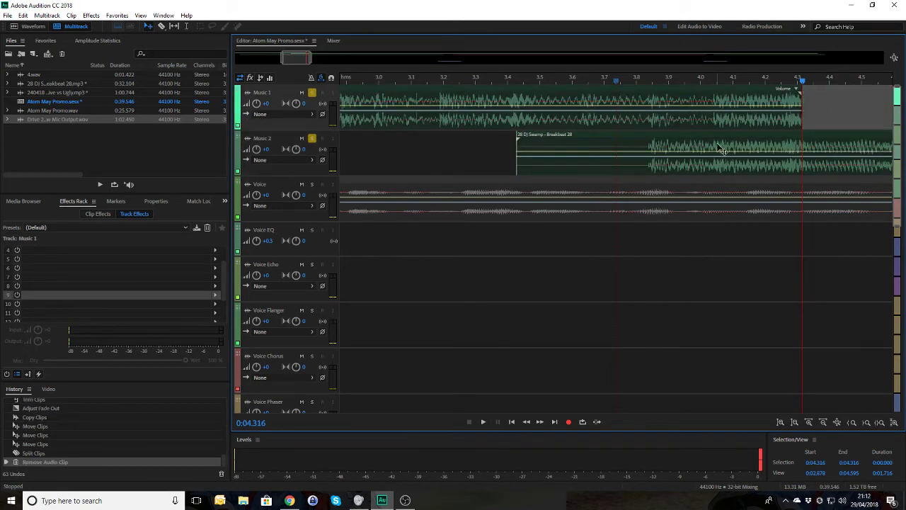
# Step: Trim the Music 2 clip's start to its first beat at about 0:03.8 and move the clip onto Music 1 to crossfade
pyautogui.moveTo(517, 146); pyautogui.dragTo(648, 164)
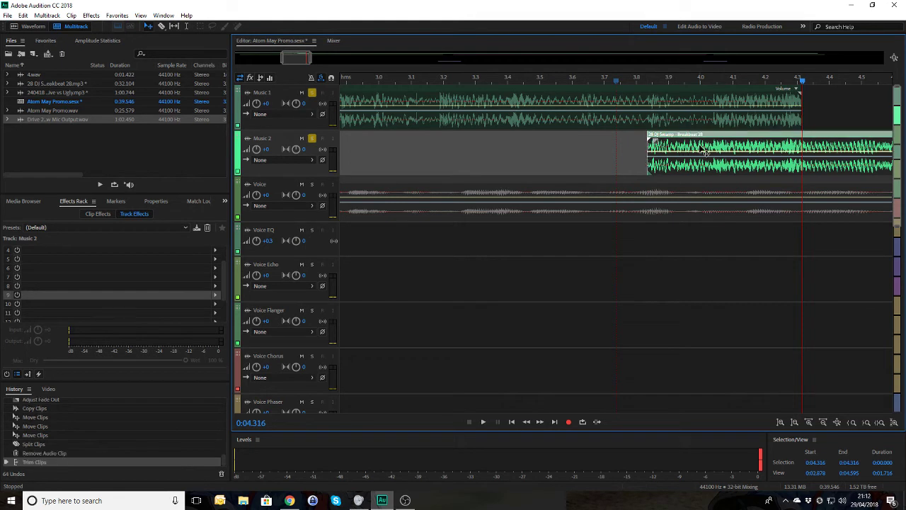
pyautogui.moveTo(702, 150); pyautogui.dragTo(701, 129)
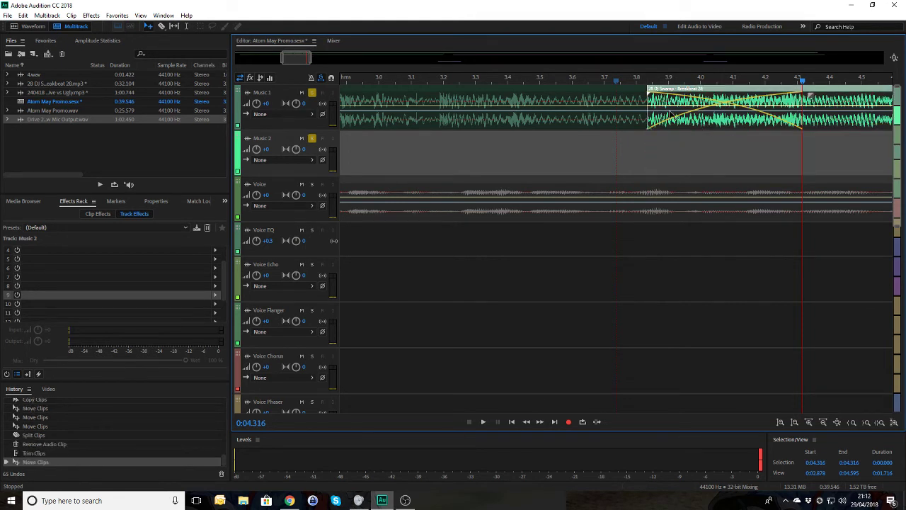
# Step: Play the music from about 0:03.2 to 0:10.8 to check the crossfade on Music 1
pyautogui.click(573, 80)
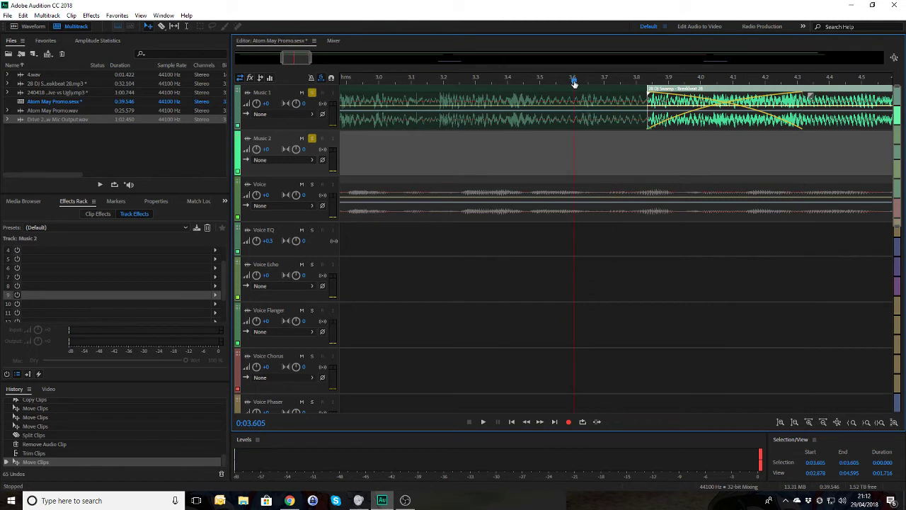
pyautogui.click(442, 81)
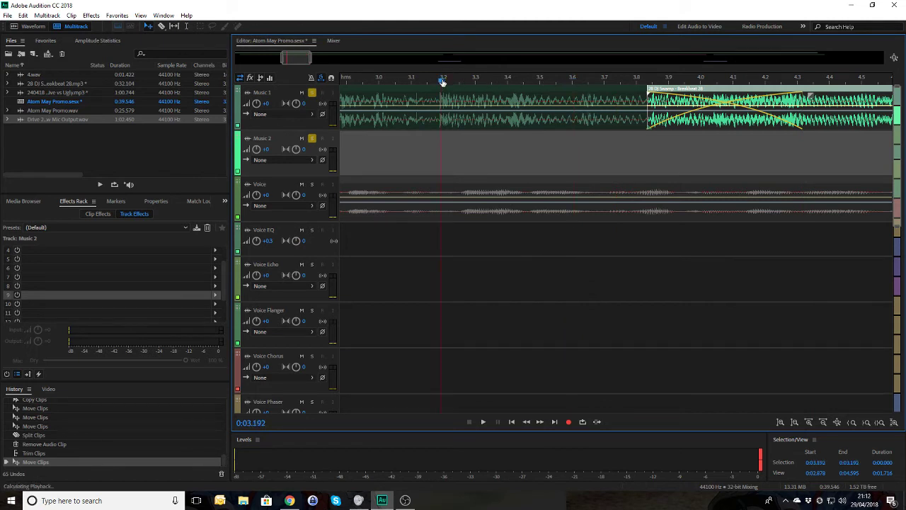
pyautogui.press('space')
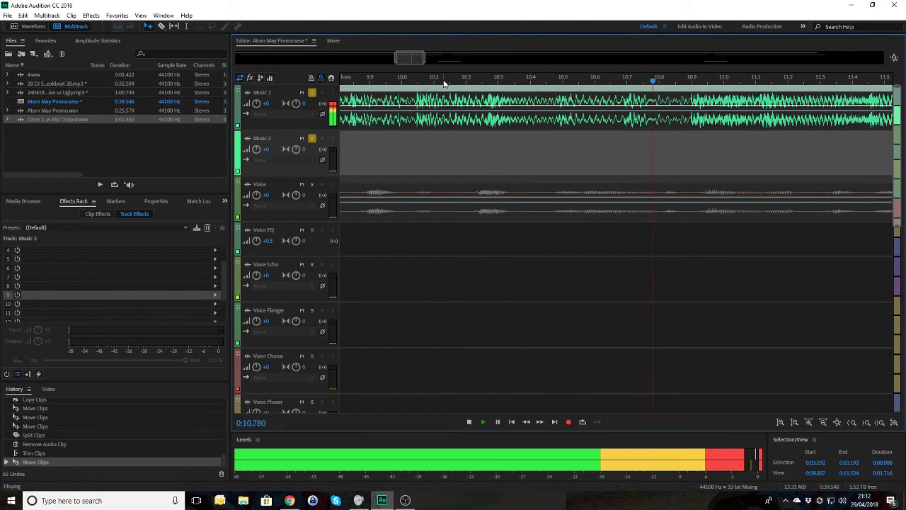
pyautogui.press('space')
# Step: Mark the Music 1 beat at about 0:10.69 with the playhead and copy the second Breakbeat 28 clip onto Music 2
pyautogui.moveTo(650, 86); pyautogui.dragTo(626, 88)
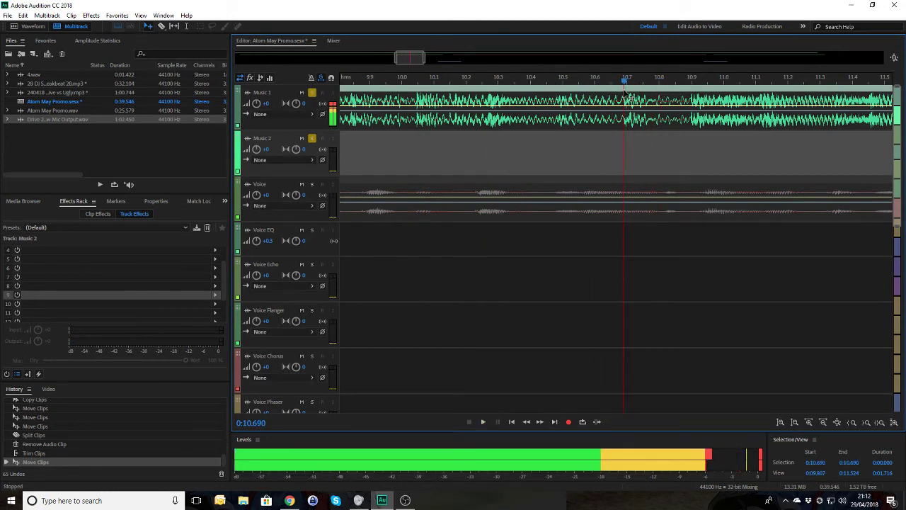
pyautogui.click(546, 104)
pyautogui.moveTo(546, 104); pyautogui.dragTo(683, 166)
pyautogui.click(610, 162)
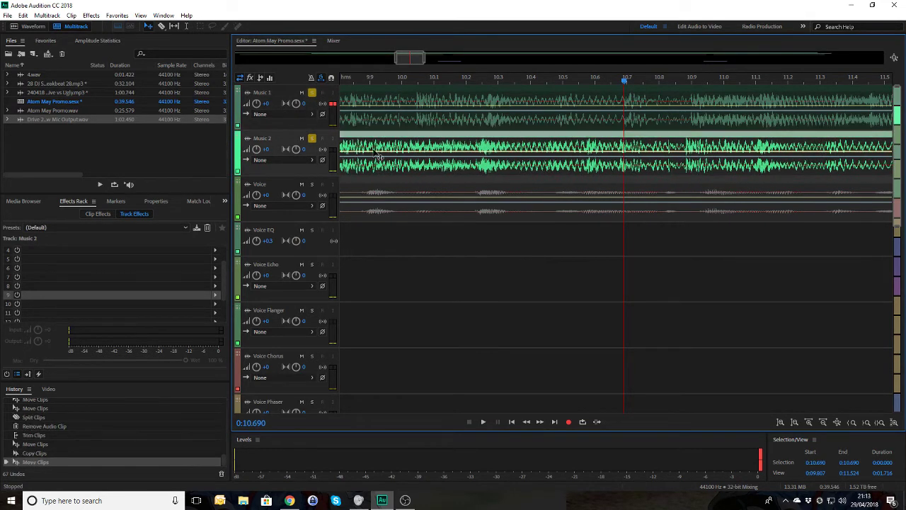
# Step: Move the Music 2 copy later until its start lines up with the Music 1 beat at about 0:10.69
pyautogui.moveTo(374, 150); pyautogui.dragTo(750, 162)
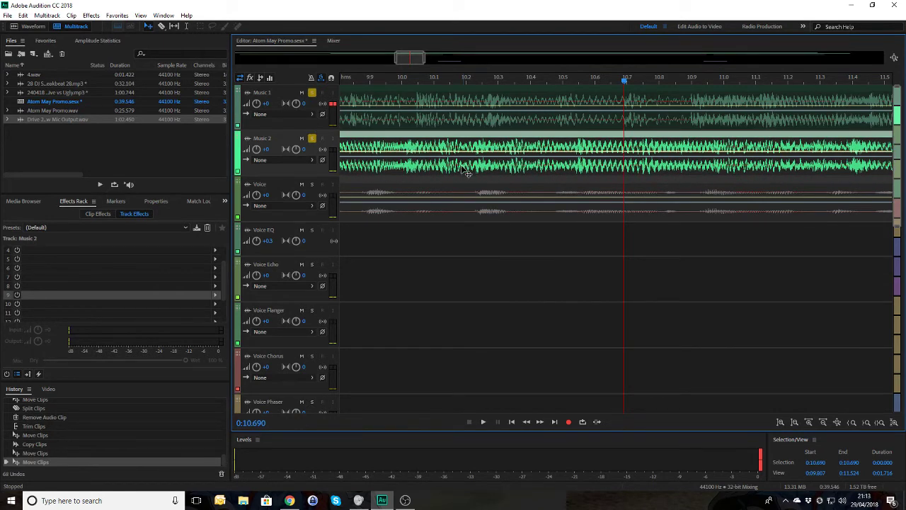
pyautogui.moveTo(392, 149); pyautogui.dragTo(542, 154)
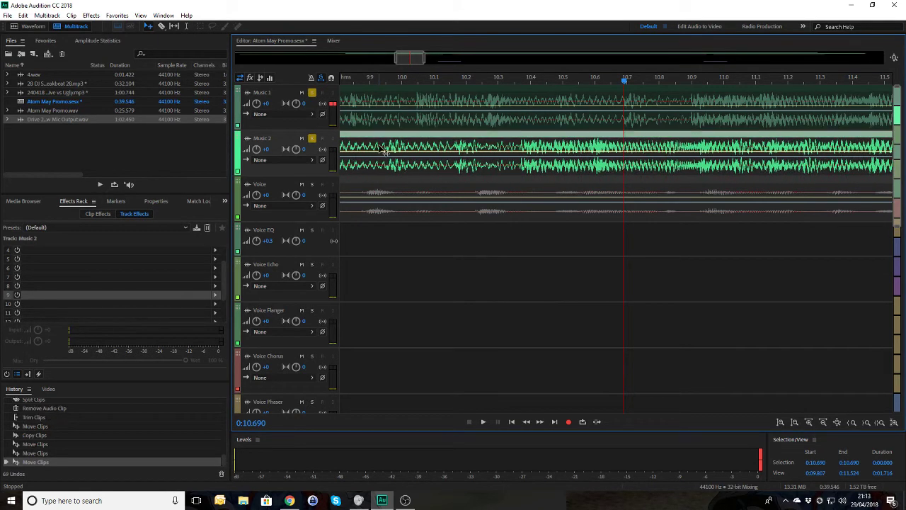
pyautogui.moveTo(385, 151); pyautogui.dragTo(575, 155)
pyautogui.moveTo(397, 148); pyautogui.dragTo(655, 145)
pyautogui.moveTo(356, 151); pyautogui.dragTo(692, 162)
pyautogui.scroll(4, 692, 161)
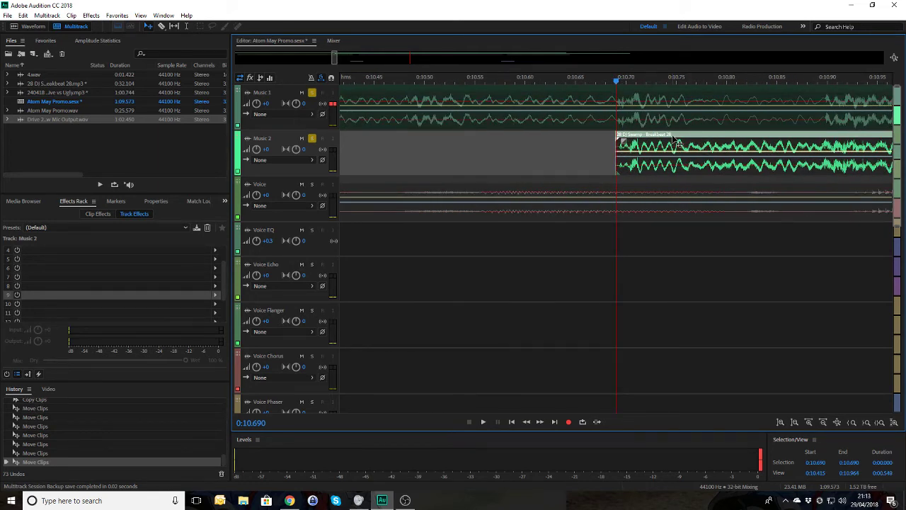
pyautogui.moveTo(665, 143); pyautogui.dragTo(662, 144)
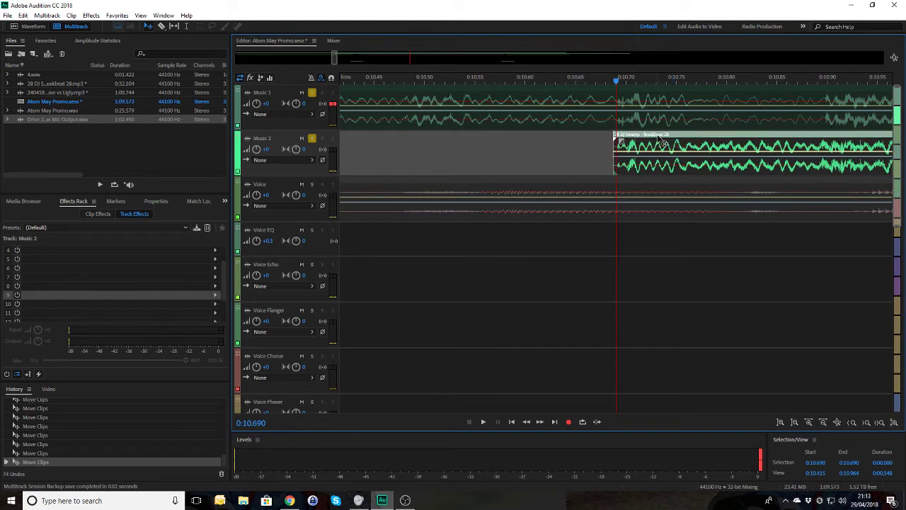
# Step: Play both music tracks from about 0:10.5 to 0:12.1 to check the beat alignment
pyautogui.click(412, 79)
pyautogui.press('space')
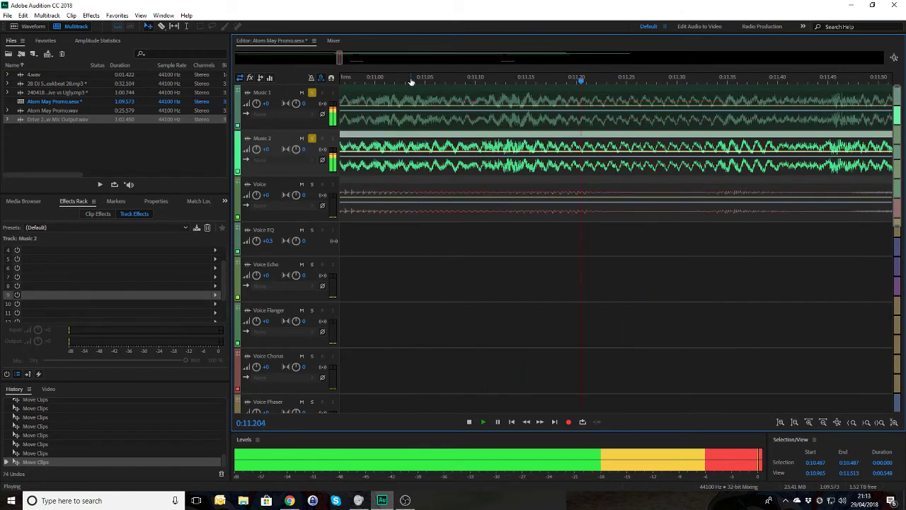
pyautogui.press('space')
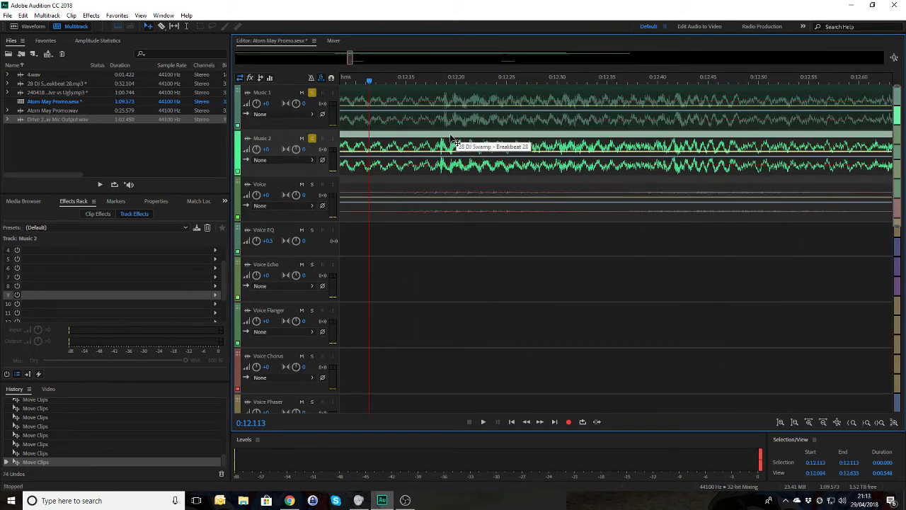
# Step: Nudge the Music 2 clip slightly later to match the Music 1 waveform, and play from about 0:10.3 to 0:12.0
pyautogui.moveTo(451, 134); pyautogui.dragTo(456, 139)
pyautogui.scroll(-3, 459, 138)
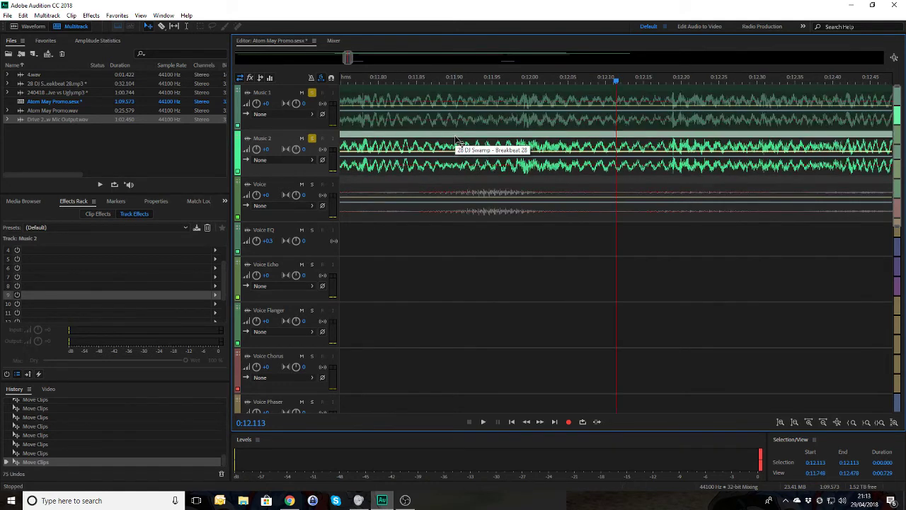
pyautogui.scroll(-4, 459, 138)
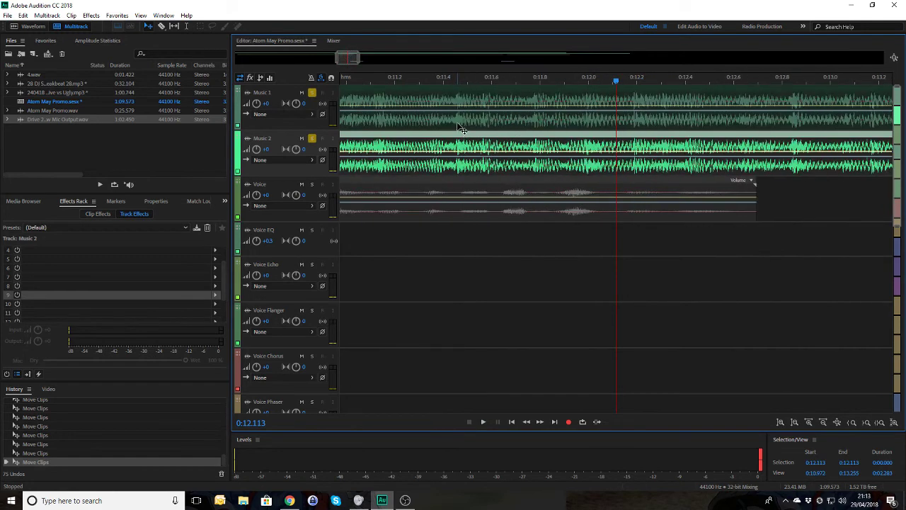
pyautogui.click(368, 79)
pyautogui.press('space')
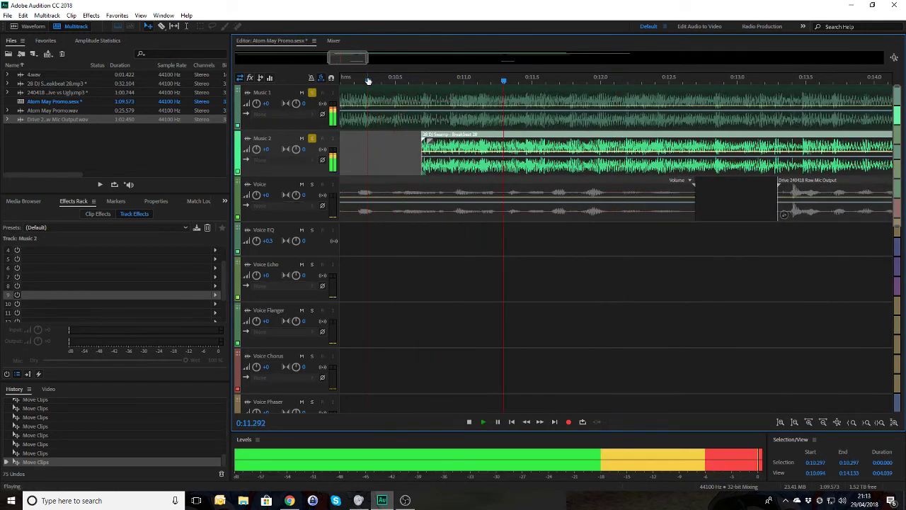
pyautogui.press('space')
# Step: Fine-tune the Music 2 clip slightly earlier so its peak near 0:12.19 matches the Music 1 peak
pyautogui.scroll(5, 368, 79)
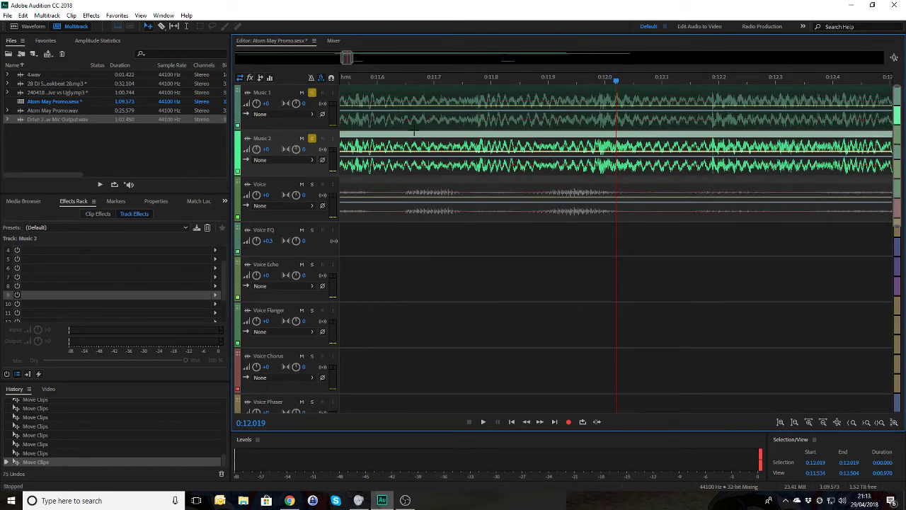
pyautogui.press('=')
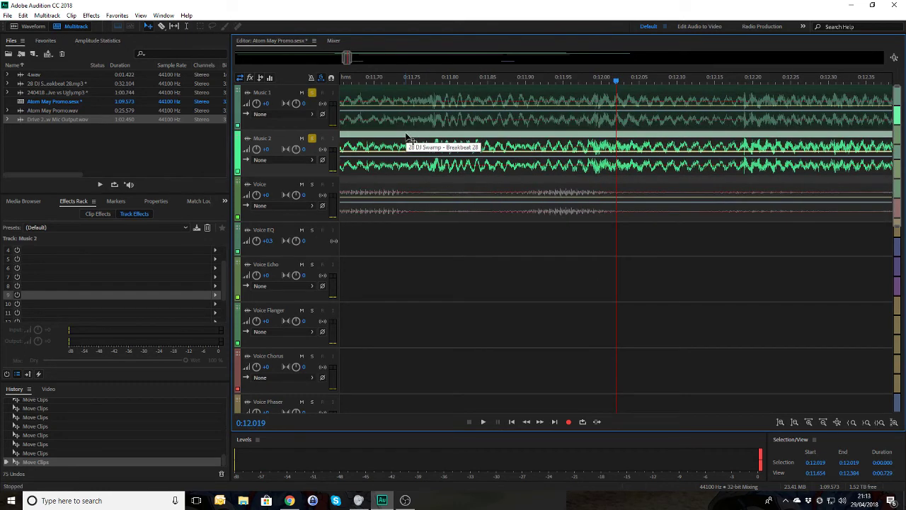
pyautogui.press('=')
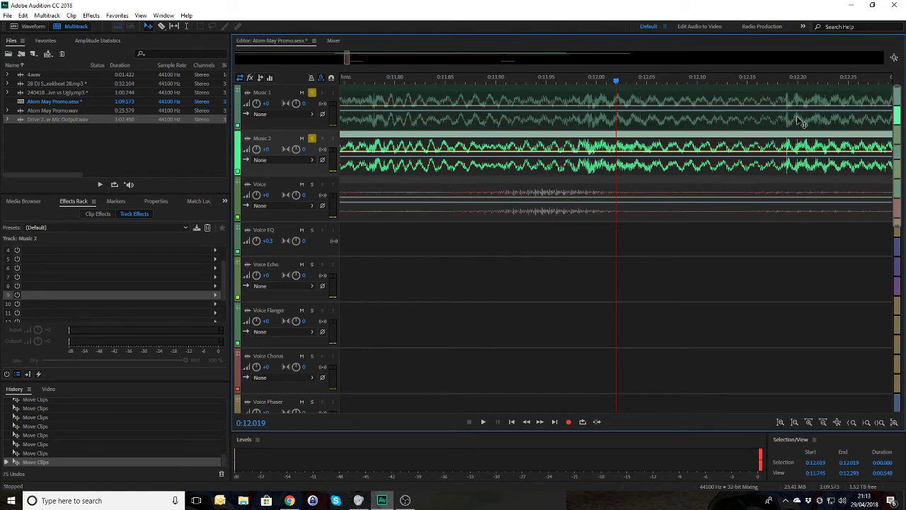
pyautogui.press('=')
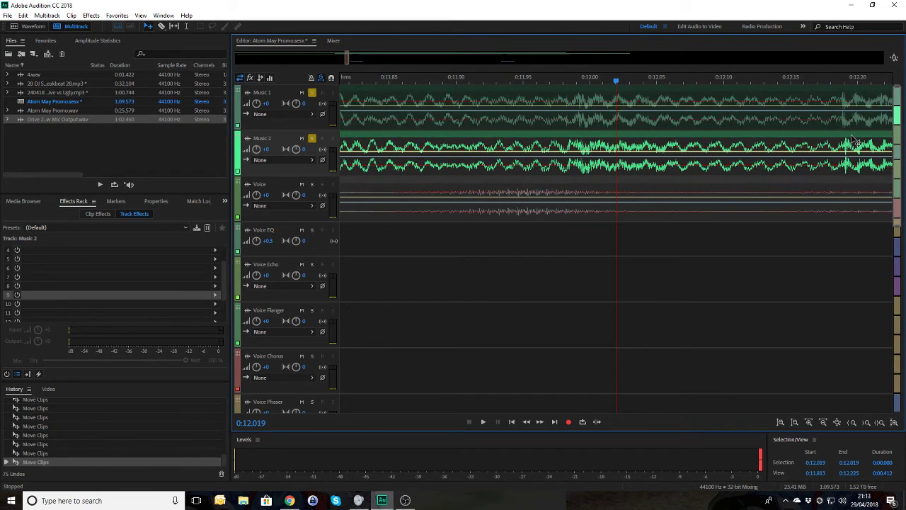
pyautogui.click(853, 139)
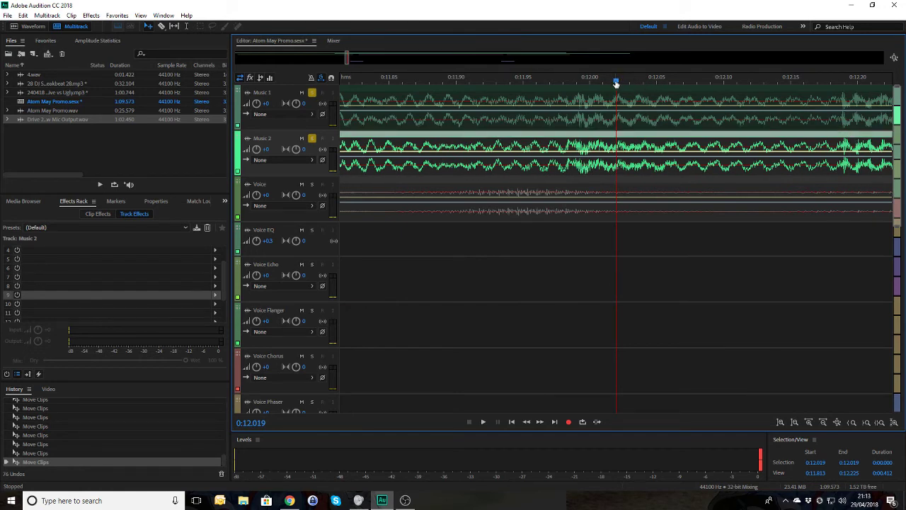
# Step: Split the Music 1 clip at about 0:11.2, past the start of the Music 2 clip, and delete the part after it
pyautogui.moveTo(616, 83); pyautogui.dragTo(461, 90)
pyautogui.scroll(-5, 460, 90)
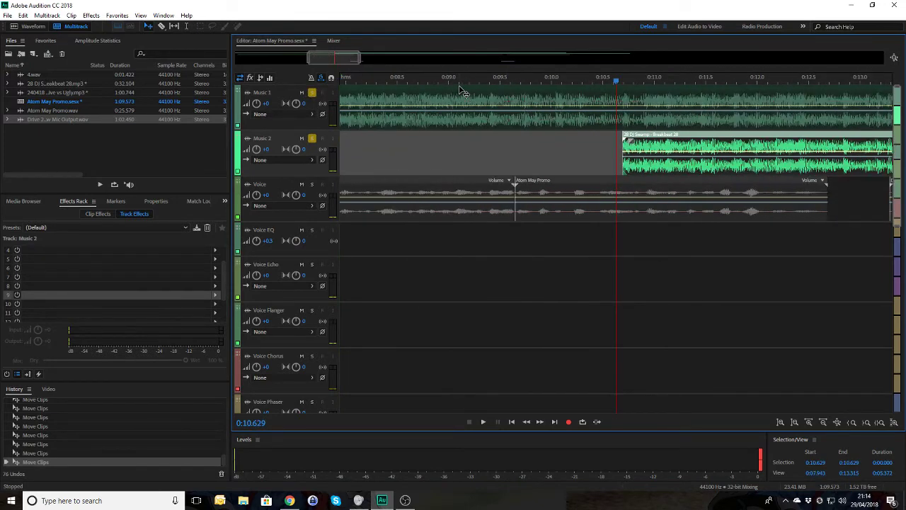
pyautogui.scroll(-5, 460, 91)
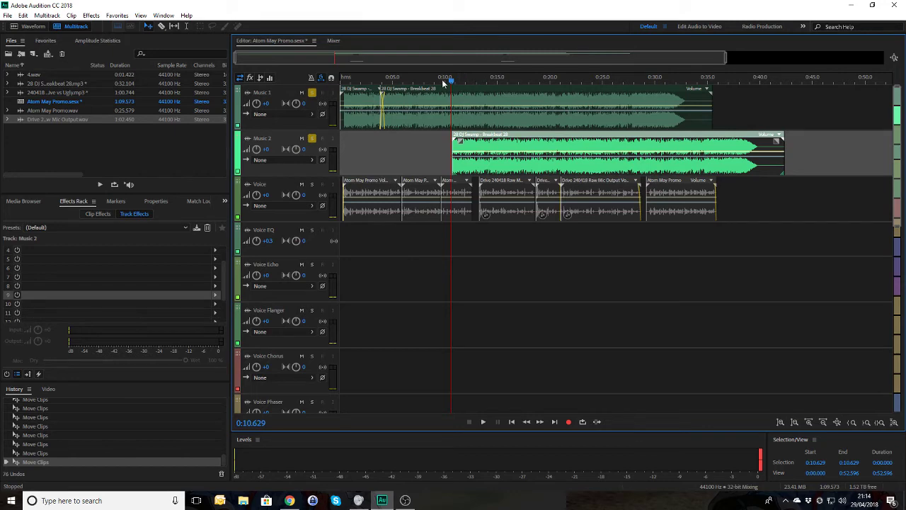
pyautogui.scroll(10, 437, 82)
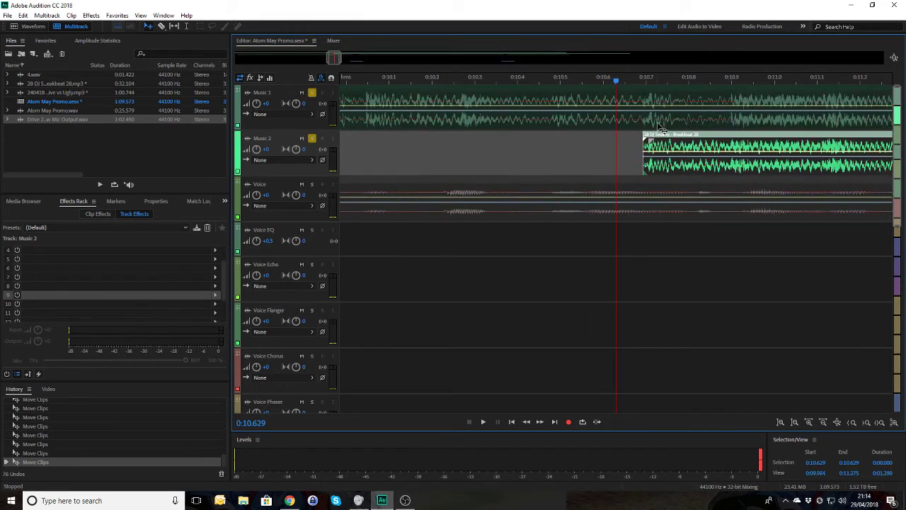
pyautogui.press('space')
pyautogui.press('space')
pyautogui.click(885, 107)
pyautogui.hotkey('ctrl', 'k')
pyautogui.click(881, 106)
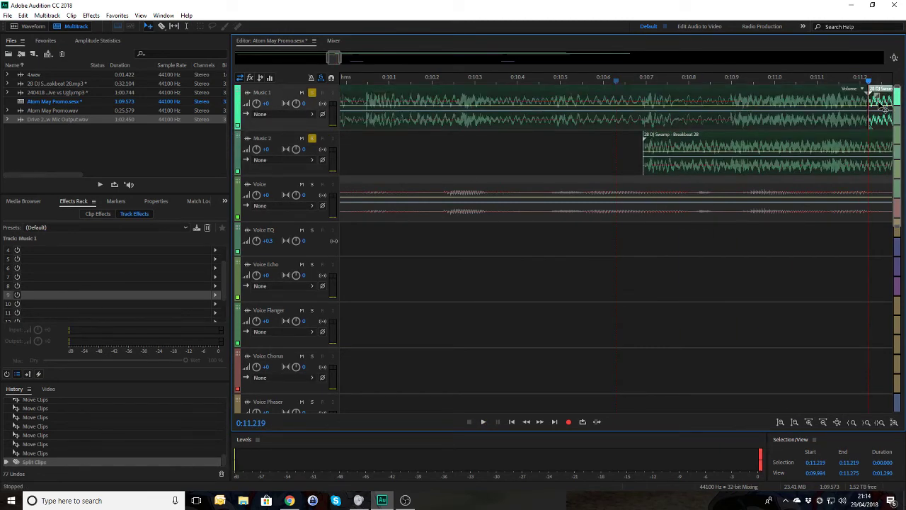
pyautogui.press('Delete')
# Step: Move the Music 2 clip onto Music 1 to crossfade the overlap, and play from about 0:10.5 to check the transition
pyautogui.moveTo(744, 148); pyautogui.dragTo(742, 125)
pyautogui.click(553, 81)
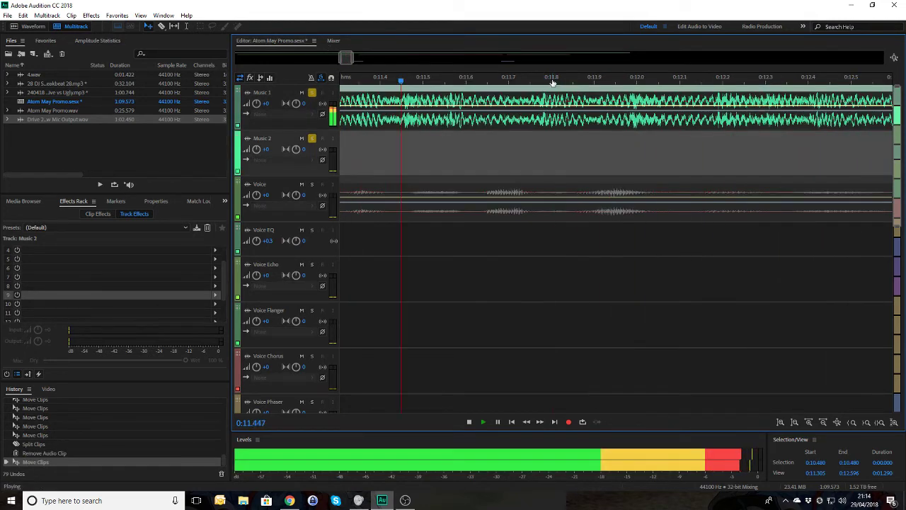
pyautogui.press('-')
pyautogui.press('-')
pyautogui.press('-')
pyautogui.press('-')
pyautogui.press('-')
pyautogui.press('-')
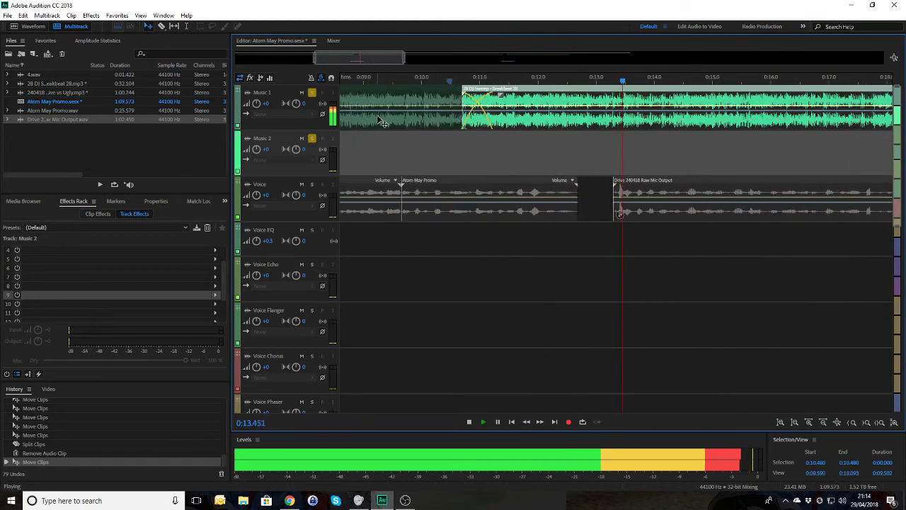
# Step: Turn off solo on the Music 1 and Music 2 tracks, and stop playback
pyautogui.click(312, 92)
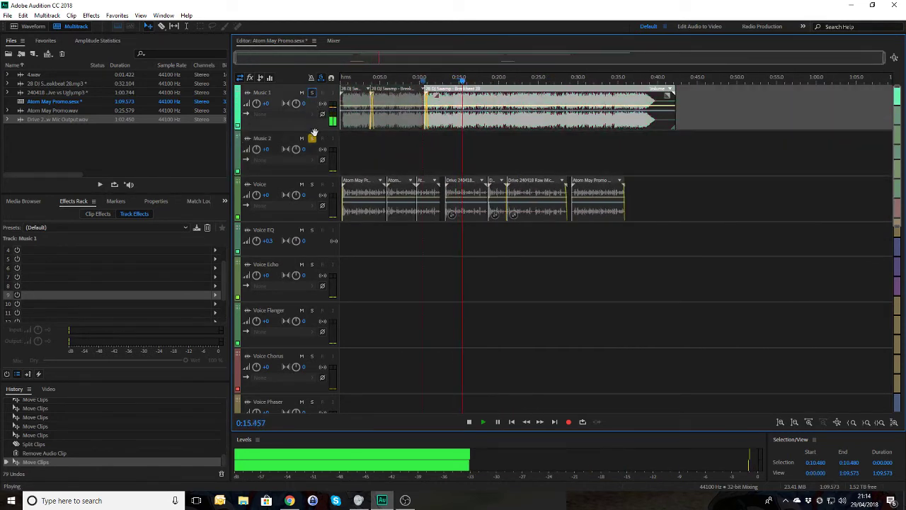
pyautogui.click(312, 138)
pyautogui.press('space')
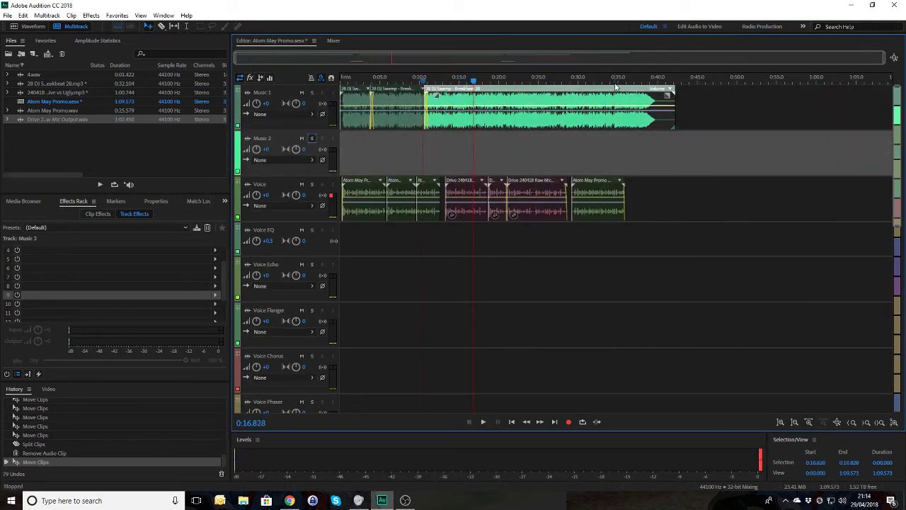
# Step: Play the end of the promo from about 0:34.4 and again from about 0:30.1 to check how voice and music finish
pyautogui.click(614, 83)
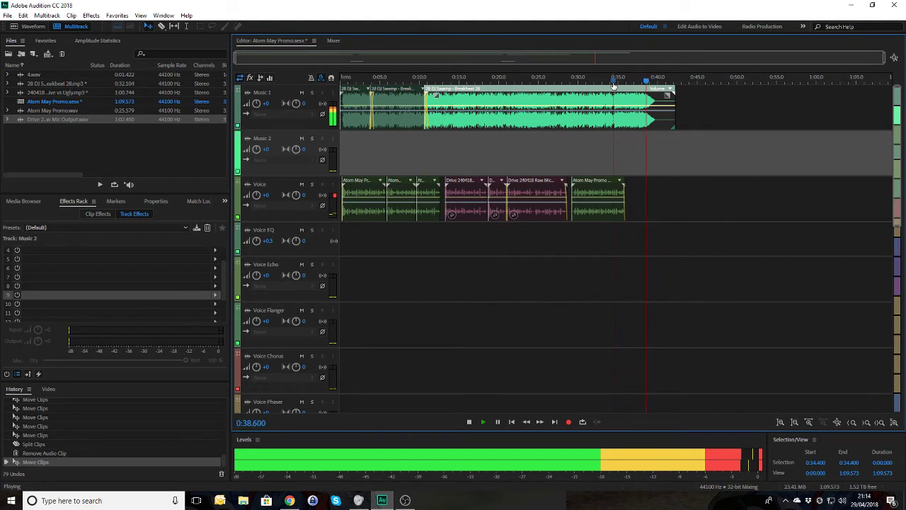
pyautogui.press('space')
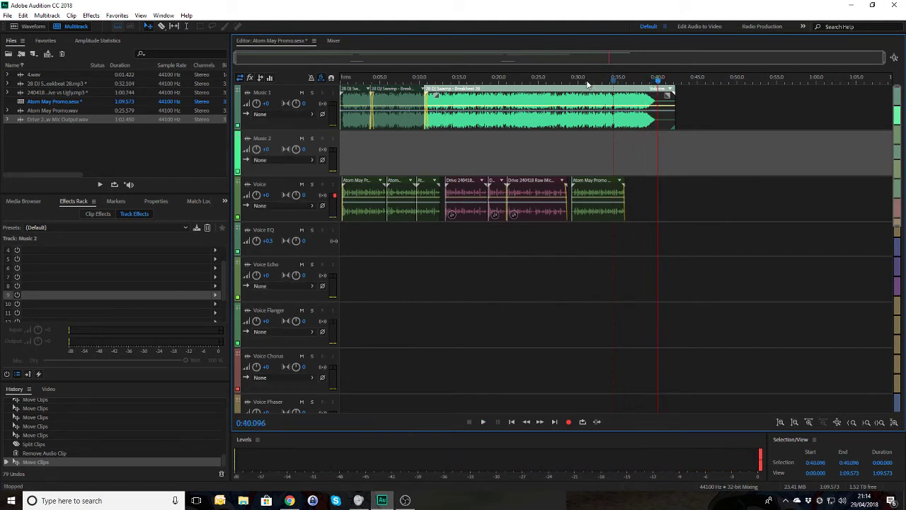
pyautogui.click(579, 82)
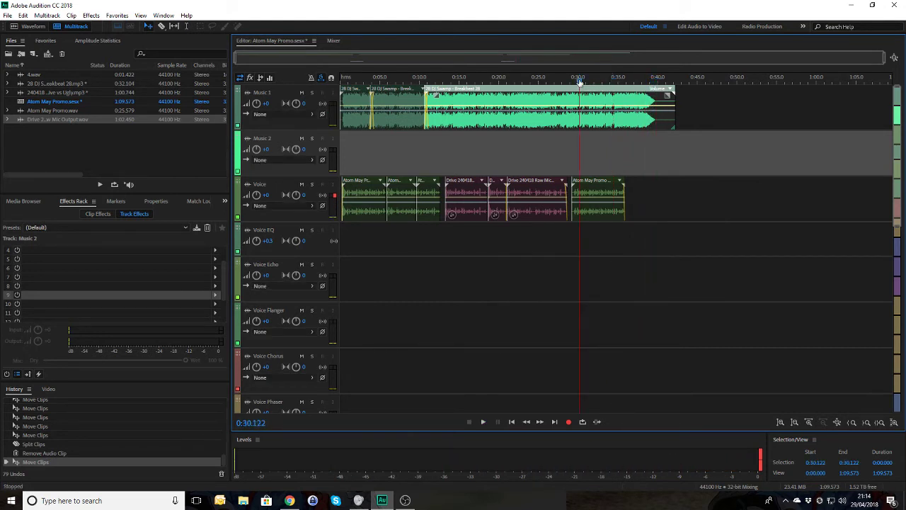
pyautogui.press('space')
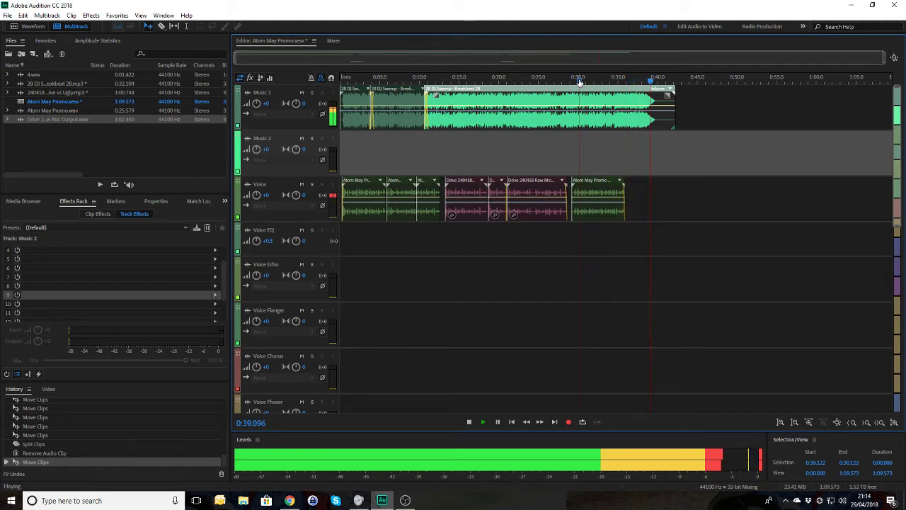
pyautogui.press('space')
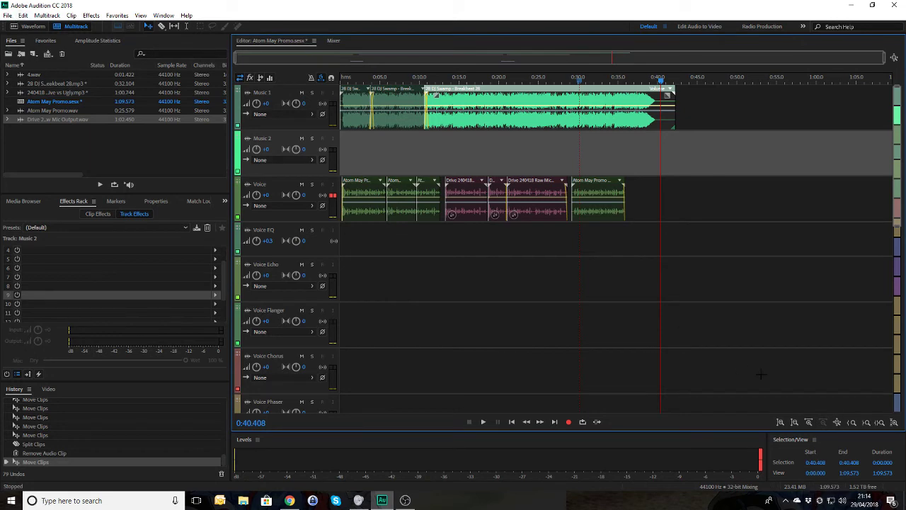
# Step: Find the Atom Radio 1.mp3 jingle through the Dropbox folder and add it to the Voice EQ track at about 0:40
pyautogui.doubleClick(809, 501)
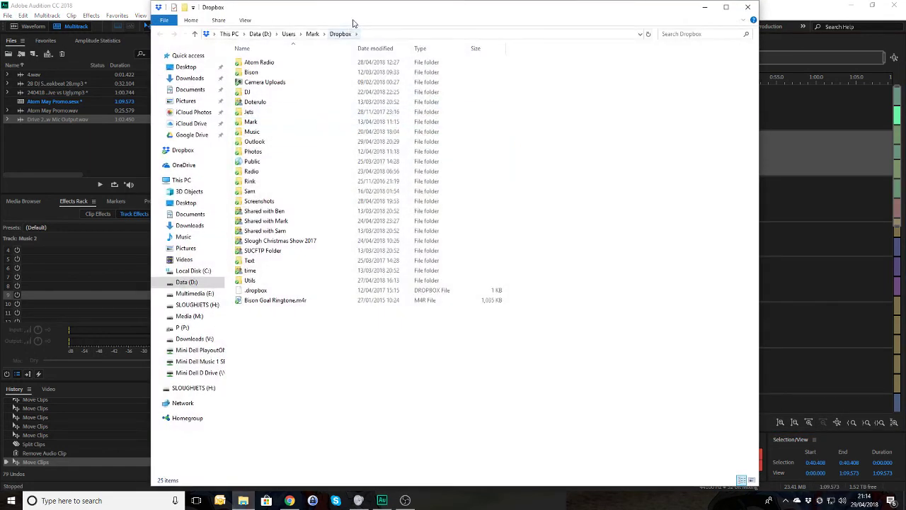
pyautogui.moveTo(362, 13); pyautogui.dragTo(905, 61)
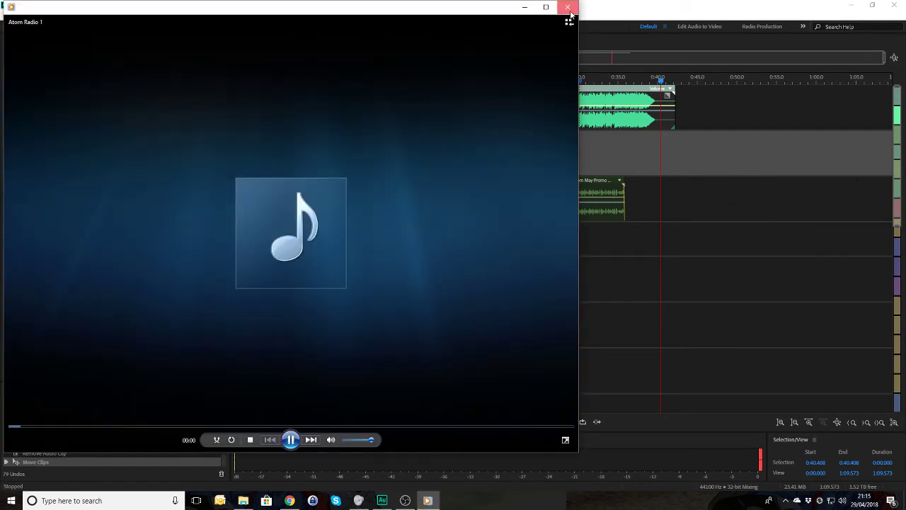
pyautogui.click(573, 6)
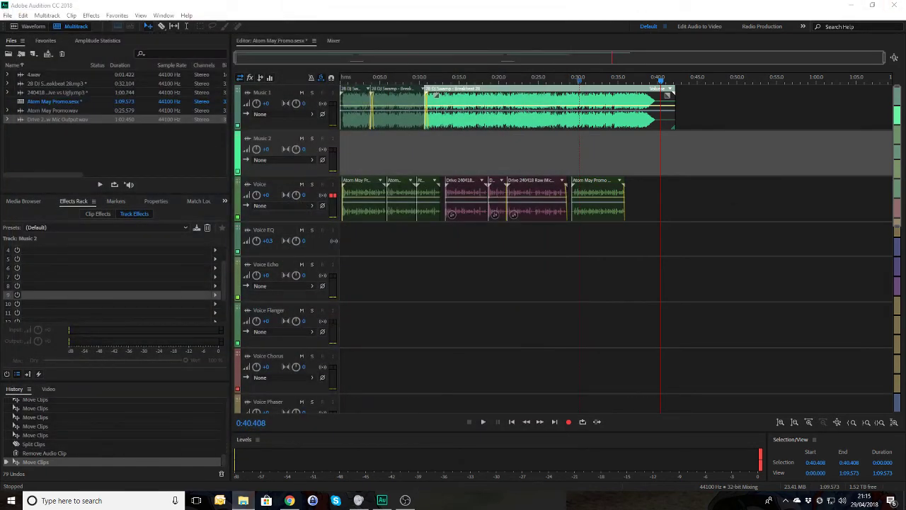
pyautogui.moveTo(543, 245); pyautogui.dragTo(657, 245)
# Step: Play the Atom Radio 1 clip from about 0:55, split it at about 1:01.2, and delete the part before the split
pyautogui.click(778, 81)
pyautogui.press('space')
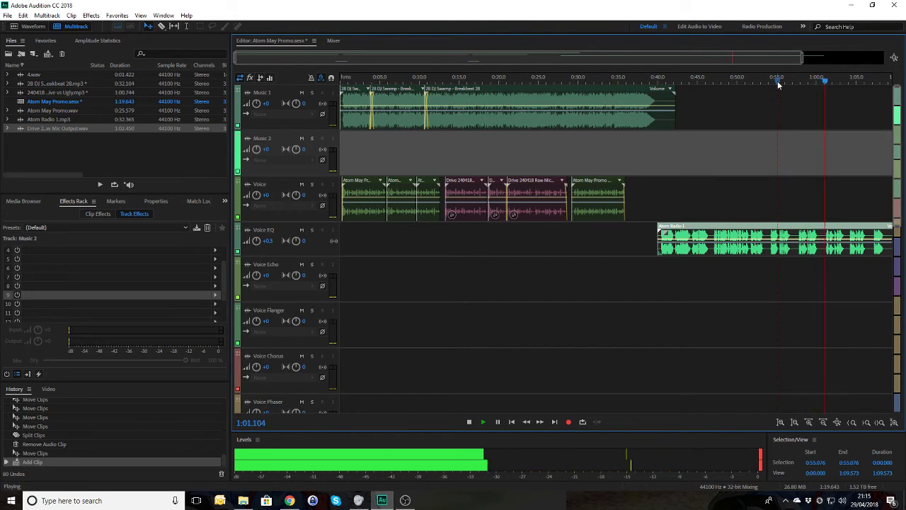
pyautogui.press('space')
pyautogui.scroll(8, 684, 243)
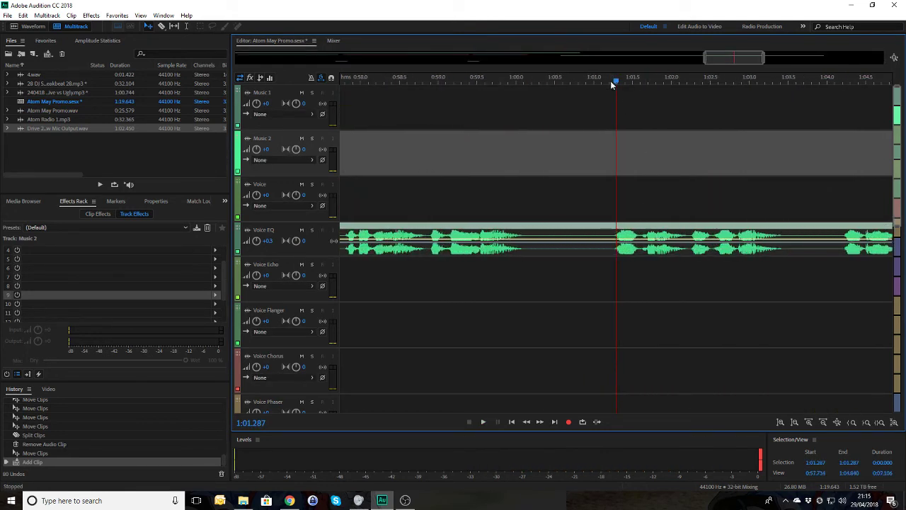
pyautogui.moveTo(617, 82); pyautogui.dragTo(612, 83)
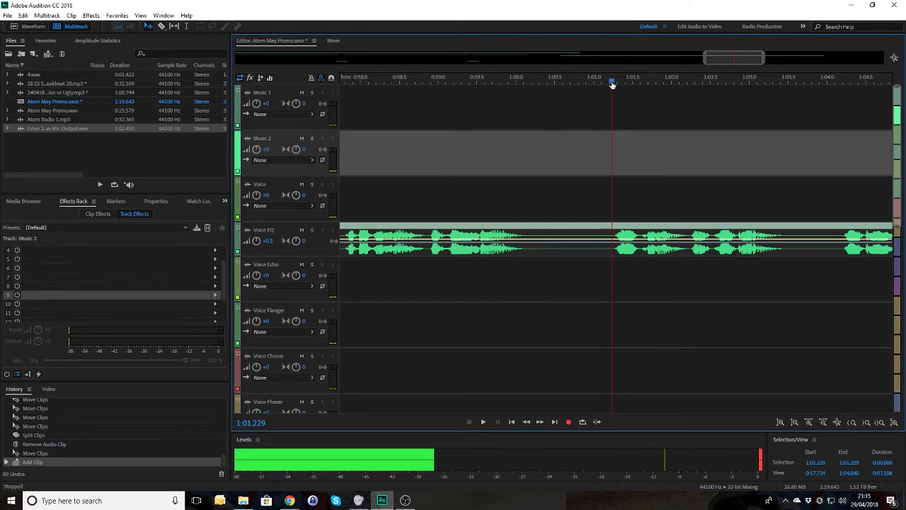
pyautogui.click(574, 243)
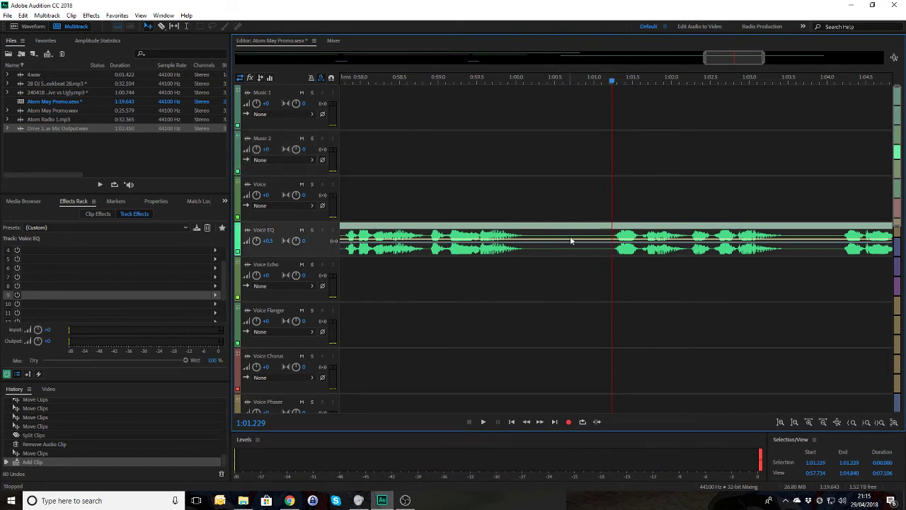
pyautogui.hotkey('ctrl', 'k')
pyautogui.click(572, 241)
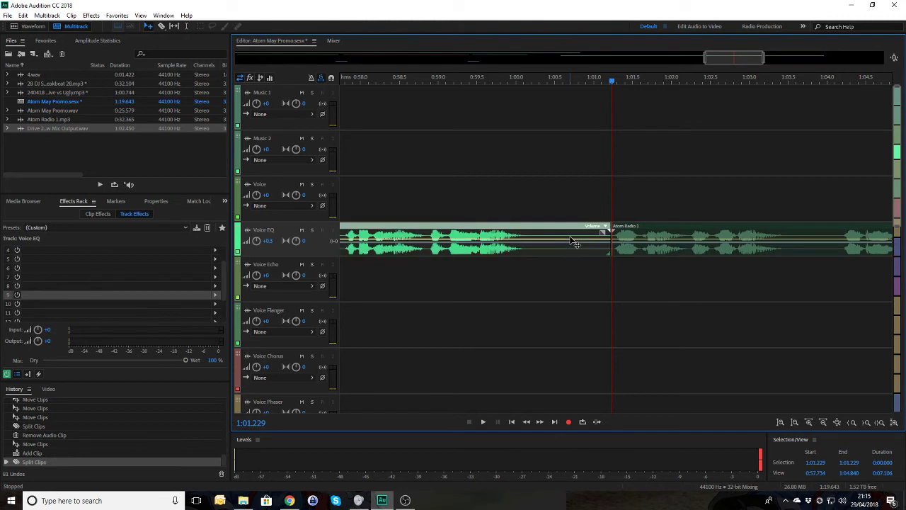
pyautogui.press('Delete')
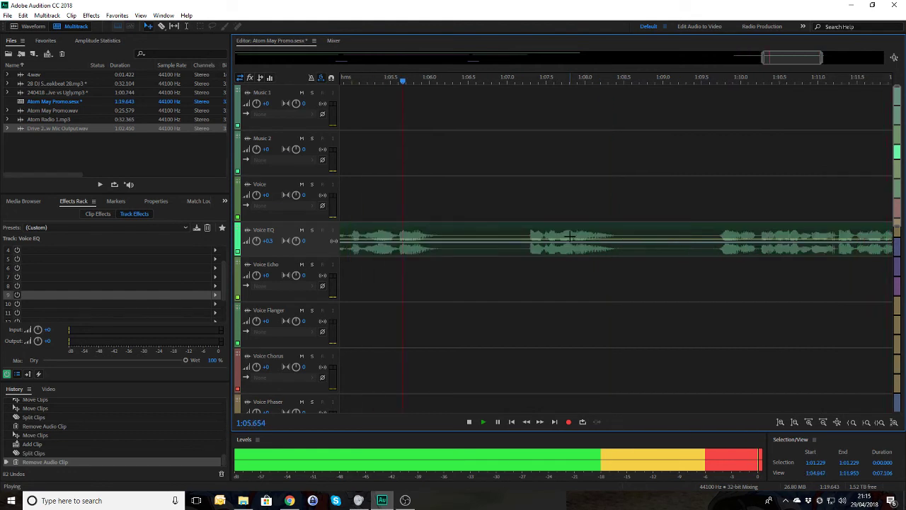
# Step: Stop playback in the pause near 1:07.0, split the Atom Radio 1 clip there, and delete the part after it
pyautogui.press('space')
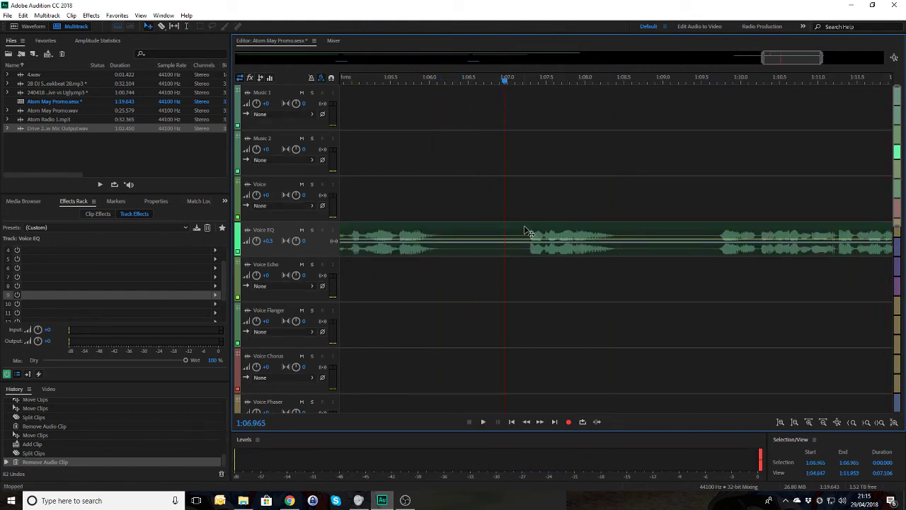
pyautogui.hotkey('ctrl', 'k')
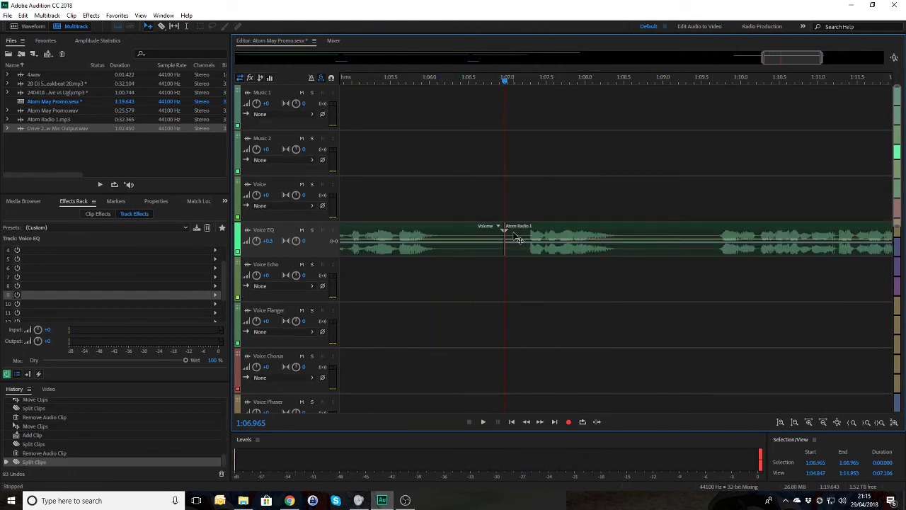
pyautogui.click(543, 246)
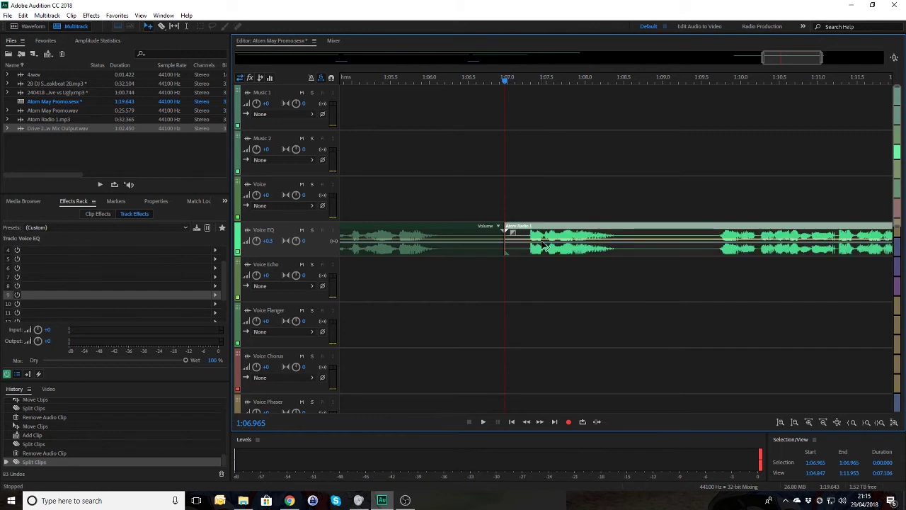
pyautogui.press('Delete')
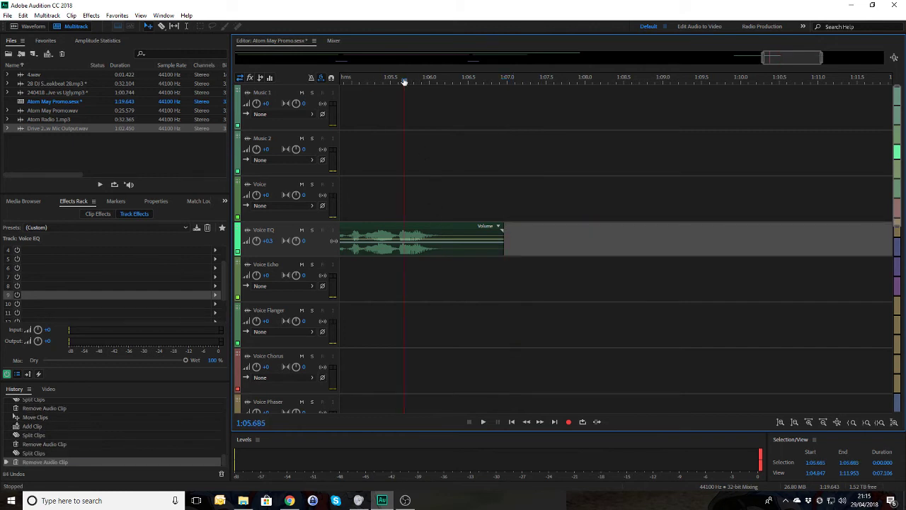
# Step: Split the Atom Radio 1 clip just before the final phrase, at about 1:04.2, and delete the part before it
pyautogui.moveTo(404, 81); pyautogui.dragTo(407, 103)
pyautogui.click(523, 117)
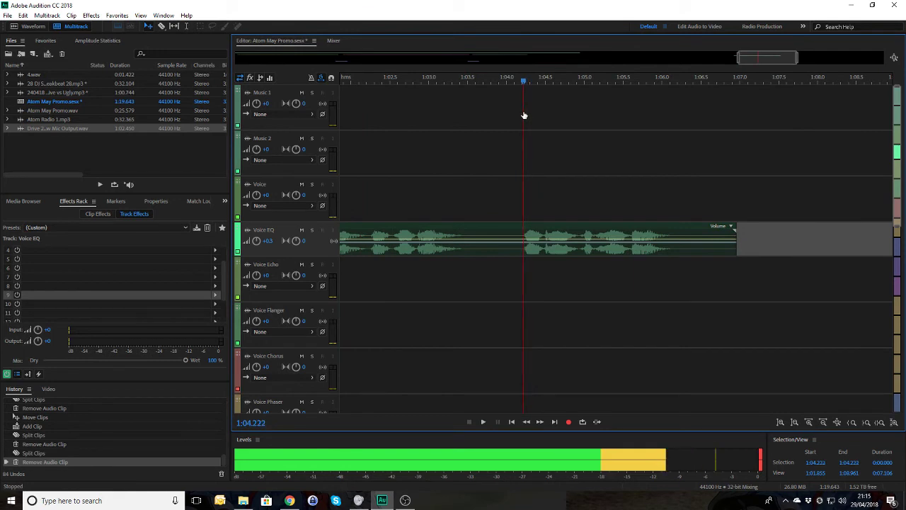
pyautogui.click(498, 240)
pyautogui.hotkey('ctrl', 'k')
pyautogui.click(495, 241)
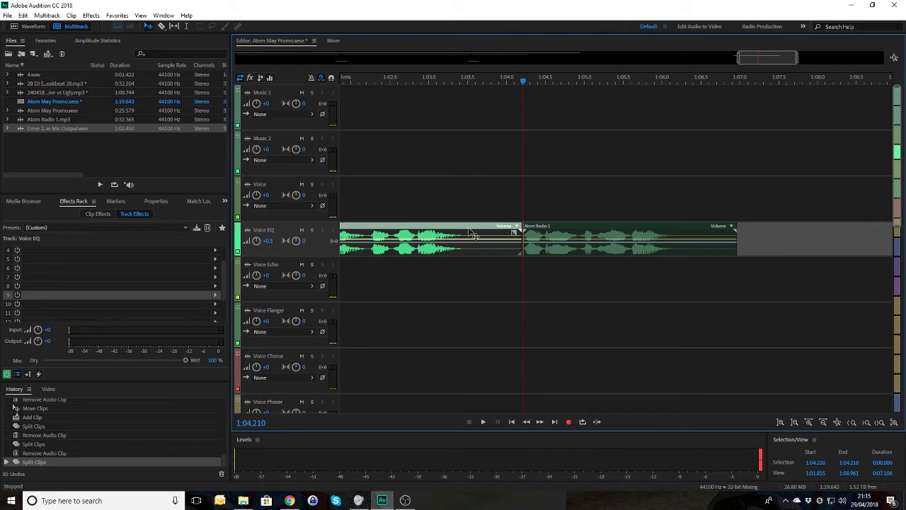
pyautogui.press('Delete')
# Step: Move the trimmed Atom Radio 1 clip on Voice EQ to start at about 0:36.7, and play from about 0:34.7
pyautogui.press('-')
pyautogui.press('-')
pyautogui.press('-')
pyautogui.press('-')
pyautogui.press('-')
pyautogui.press('-')
pyautogui.press('-')
pyautogui.press('-')
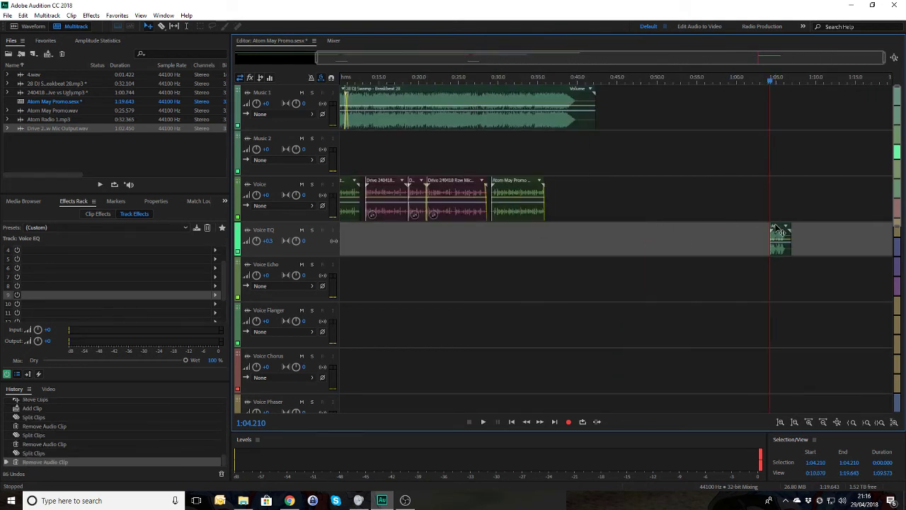
pyautogui.moveTo(779, 232); pyautogui.dragTo(561, 232)
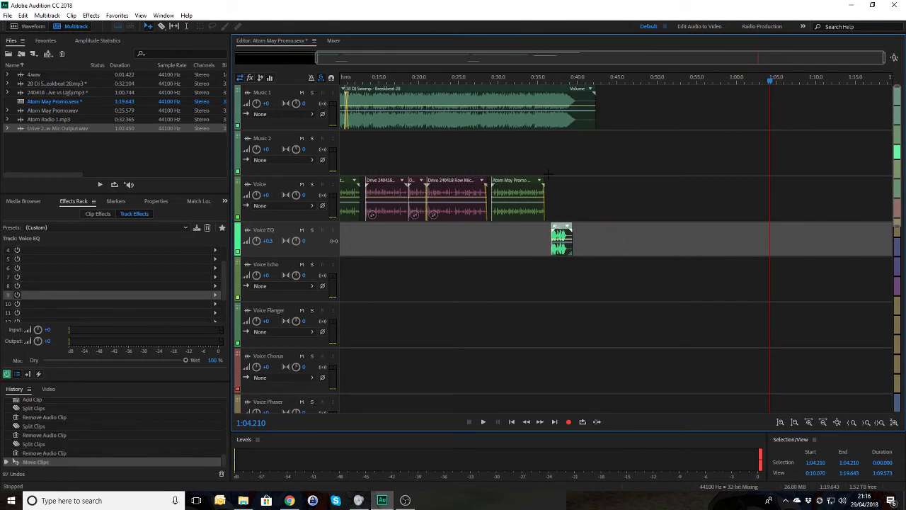
pyautogui.click(536, 78)
pyautogui.press('space')
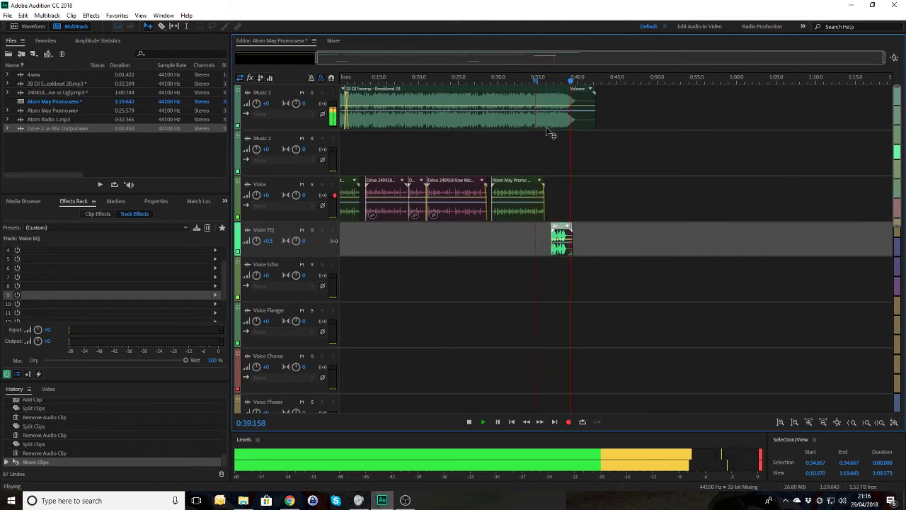
pyautogui.press('space')
# Step: Solo the Music 1 track and play its ending from about 0:37.6 to locate the final beat
pyautogui.scroll(6, 548, 198)
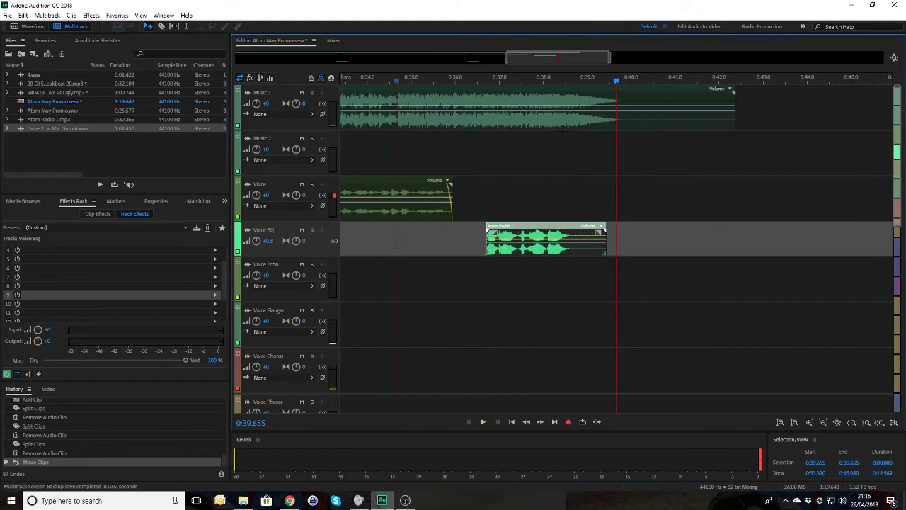
pyautogui.click(528, 79)
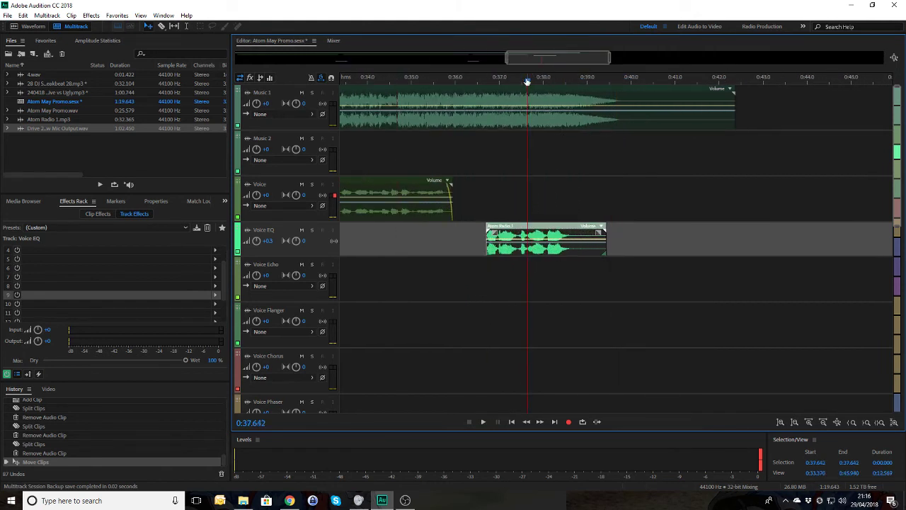
pyautogui.click(312, 93)
pyautogui.press('space')
pyautogui.press('space')
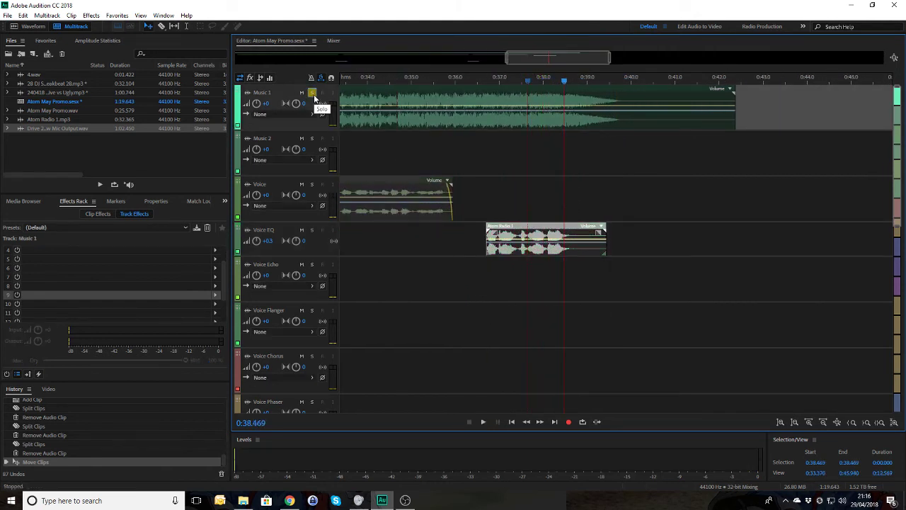
# Step: Replay Music 1 from about 0:37.5, set the playhead to 0:38.222, and move the Atom Radio 1 clip earlier to about 0:36.3
pyautogui.click(522, 81)
pyautogui.press('space')
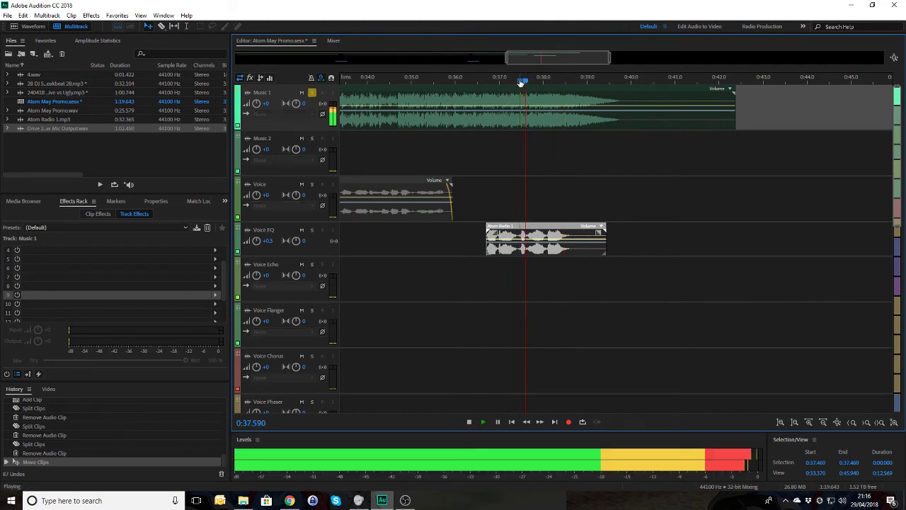
pyautogui.press('space')
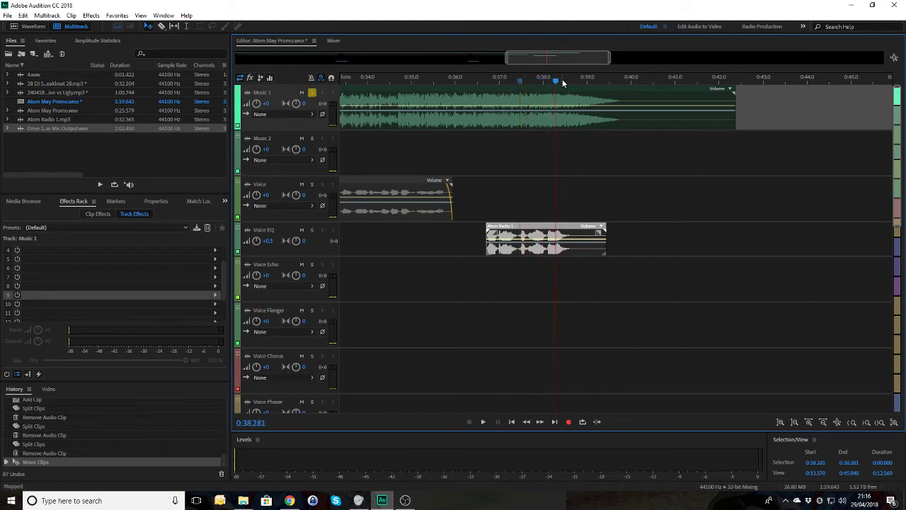
pyautogui.moveTo(558, 82); pyautogui.dragTo(554, 83)
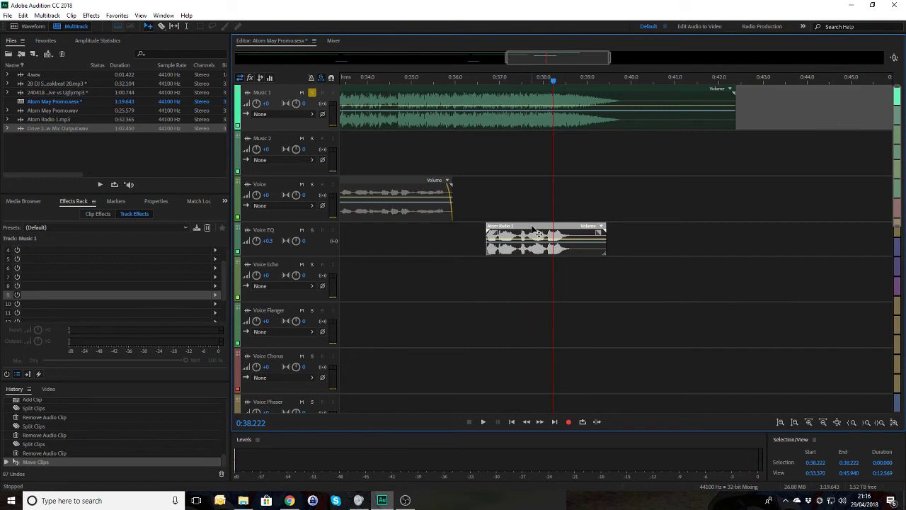
pyautogui.moveTo(538, 233); pyautogui.dragTo(521, 235)
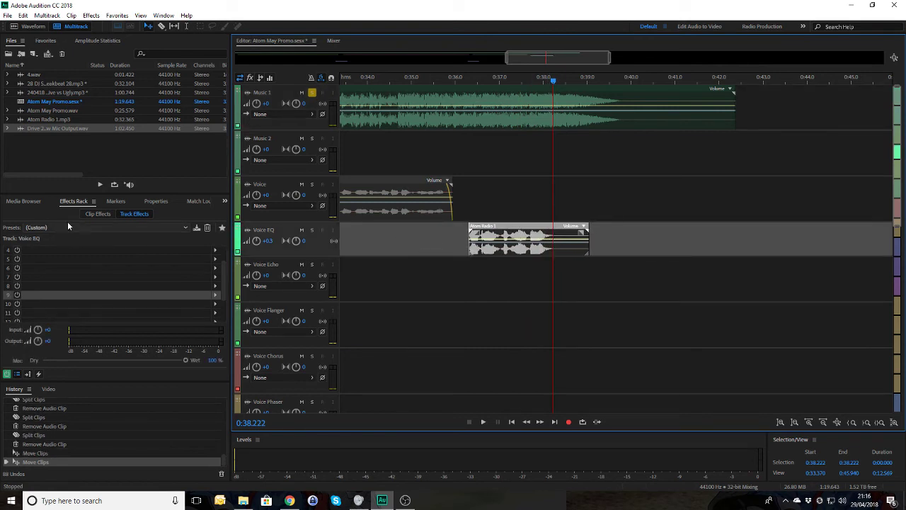
# Step: Audition 5.wav, 7.wav and 8.wav in the FX Library, and place 8.wav on Voice Chorus at about 0:35.8
pyautogui.click(24, 201)
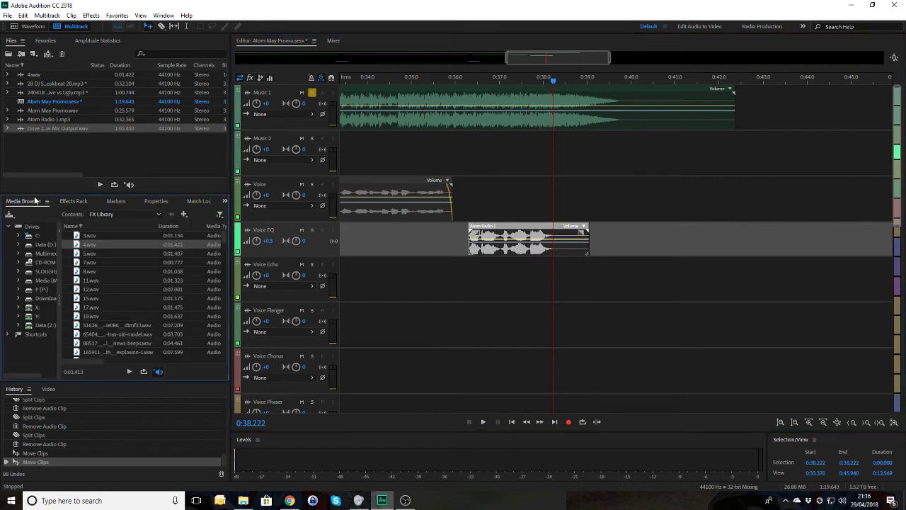
pyautogui.press('Down')
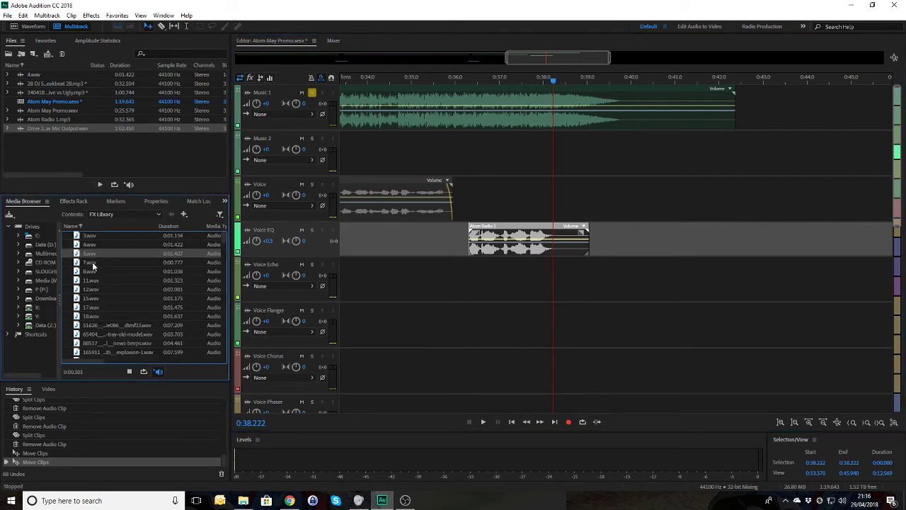
pyautogui.press('Down')
pyautogui.press('Down')
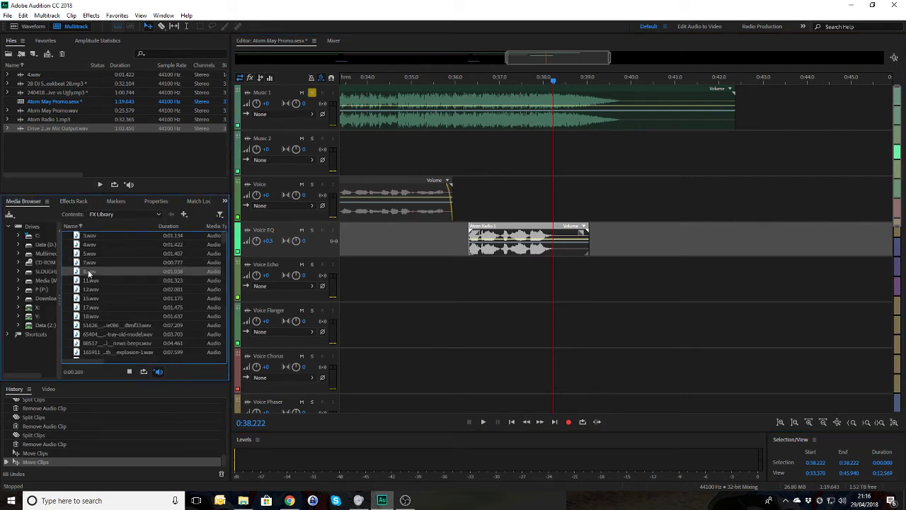
pyautogui.click(89, 265)
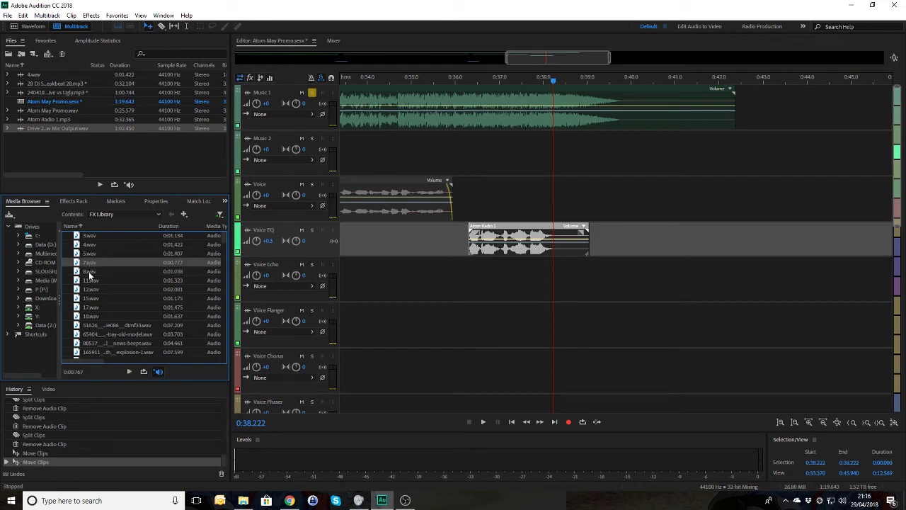
pyautogui.click(89, 272)
pyautogui.moveTo(89, 274); pyautogui.dragTo(447, 361)
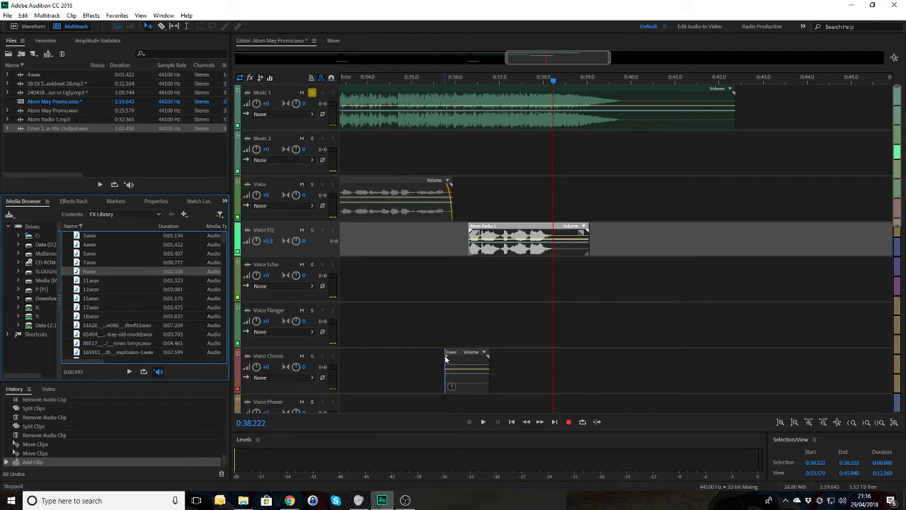
# Step: Turn off solo on the Music 1 track, and play the mix from 0:35.345
pyautogui.click(316, 126)
pyautogui.click(427, 80)
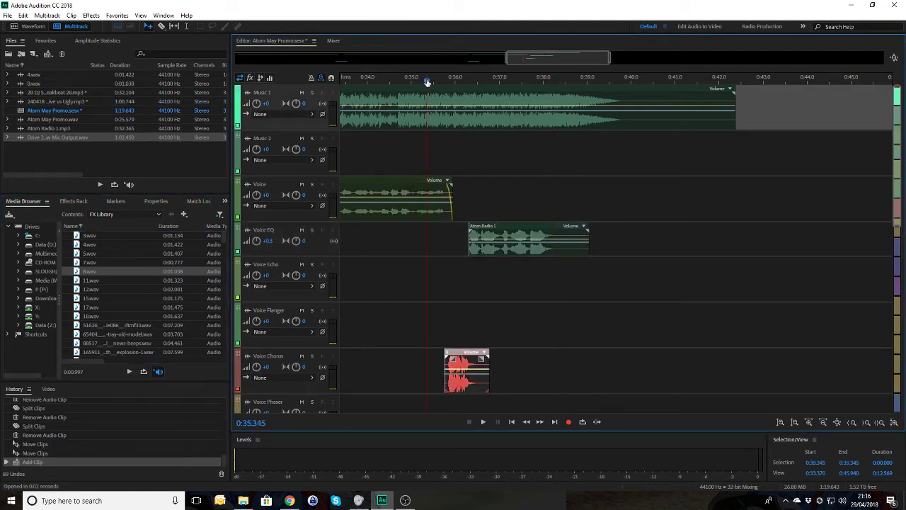
pyautogui.press('space')
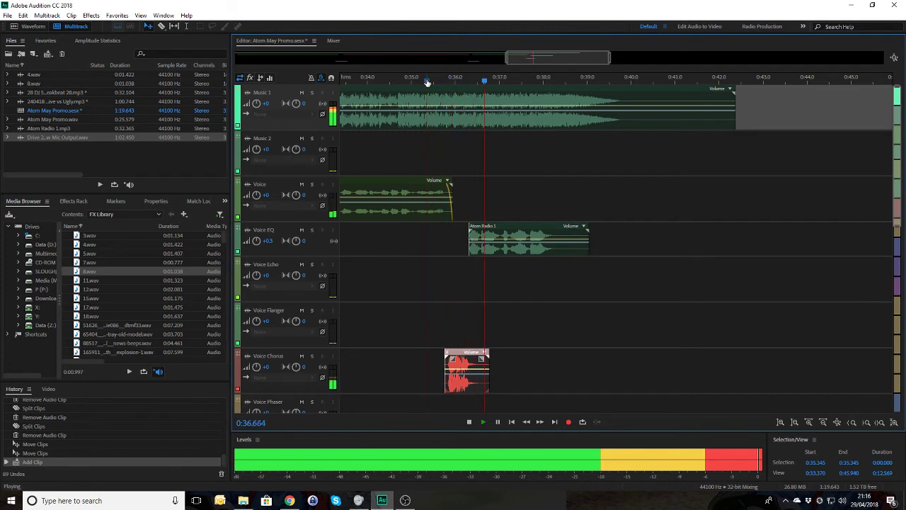
pyautogui.press('space')
# Step: Move the 8.wav clip from Voice Chorus to FX 1 at the same time position, and play from 0:34.733
pyautogui.scroll(-5, 556, 315)
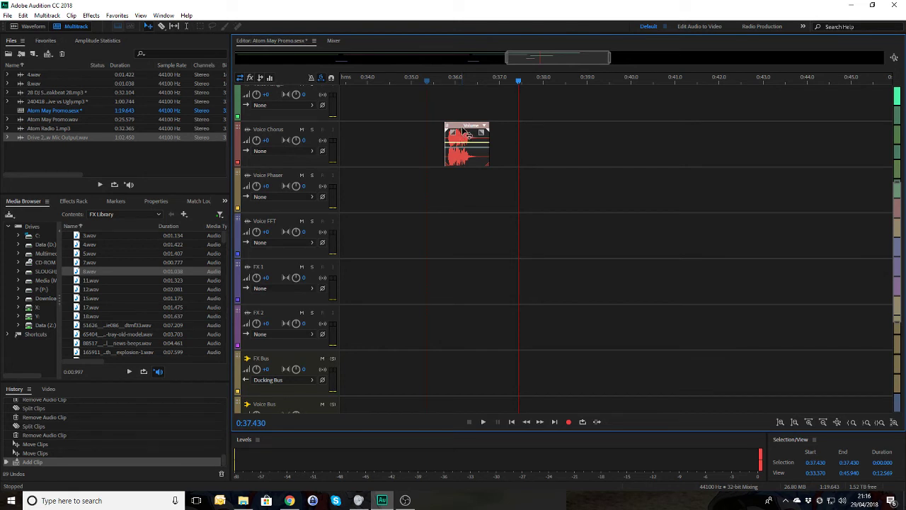
pyautogui.moveTo(464, 134); pyautogui.dragTo(463, 270)
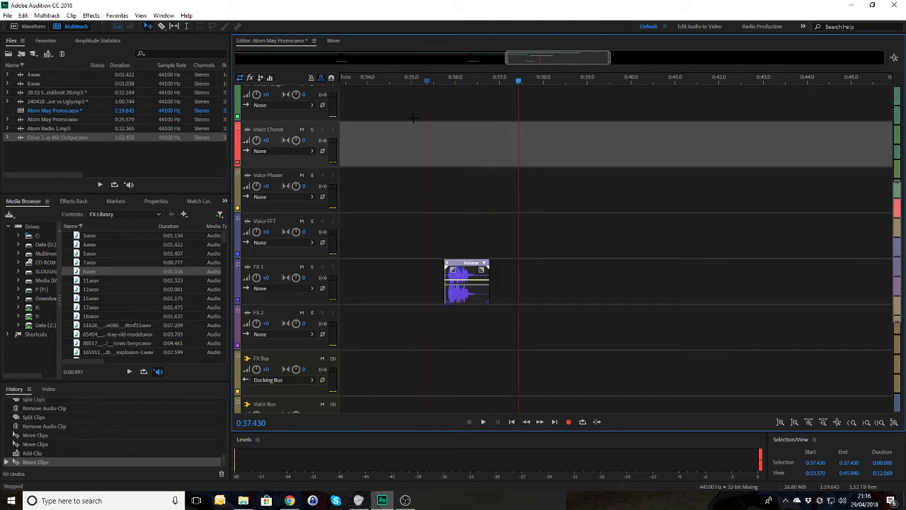
pyautogui.click(400, 79)
pyautogui.press('space')
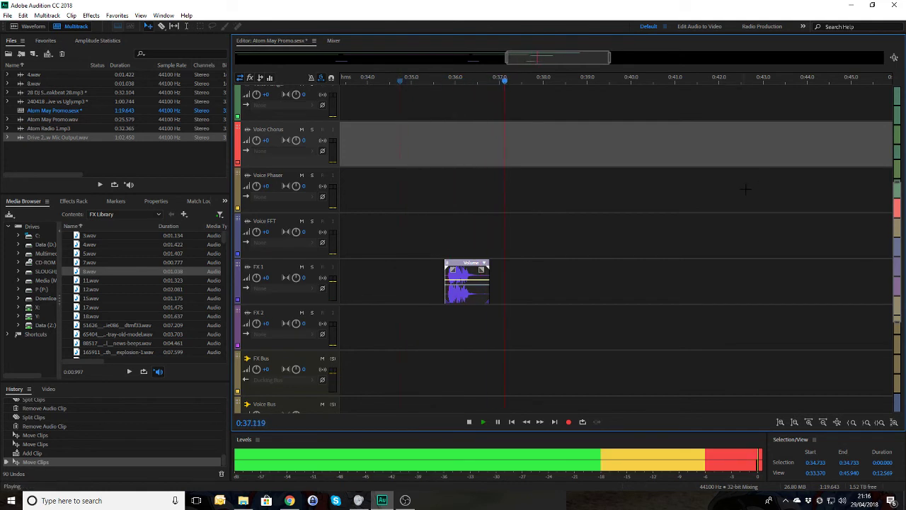
pyautogui.scroll(5, 896, 199)
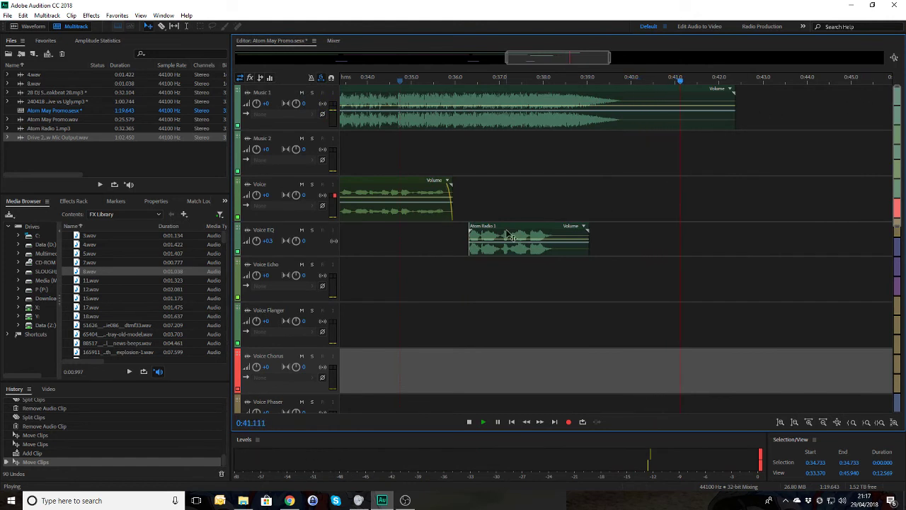
pyautogui.press('space')
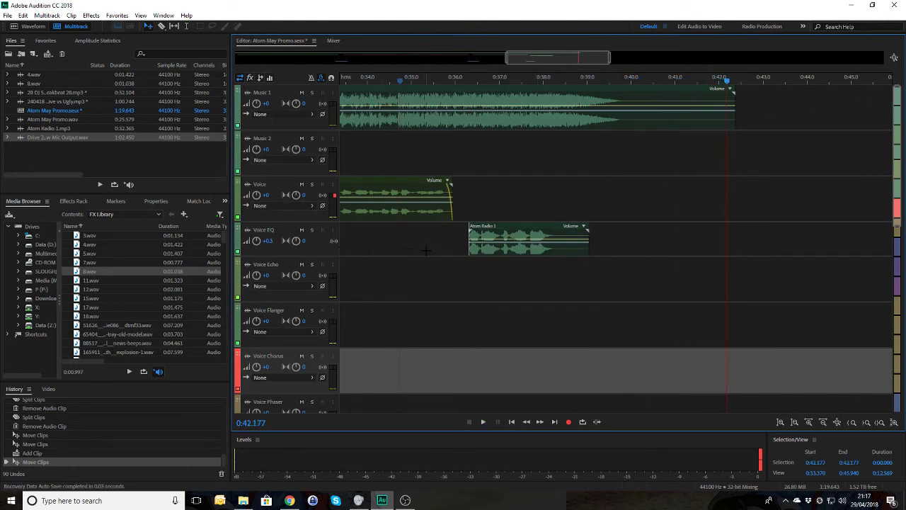
# Step: Replay the promo's ending from about 0:34.2 to check the station ident with the sound effect
pyautogui.click(452, 79)
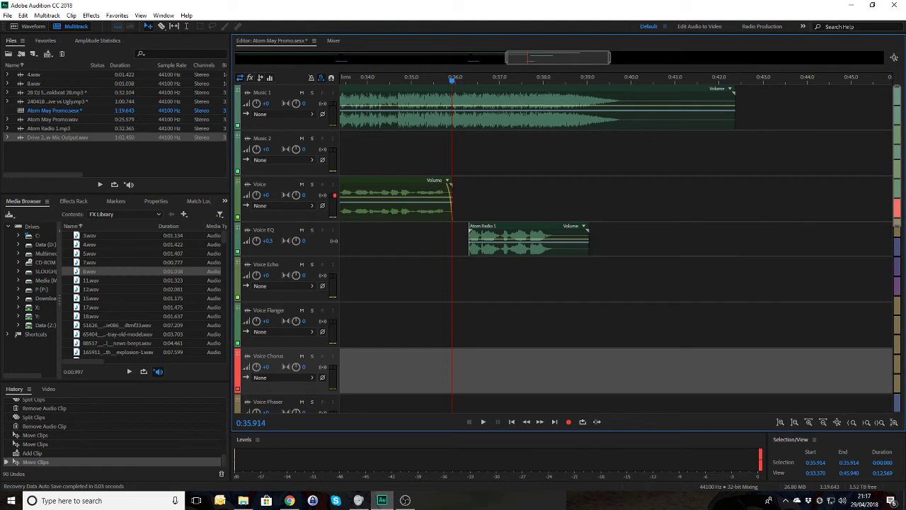
pyautogui.hotkey('alt', 'Tab')
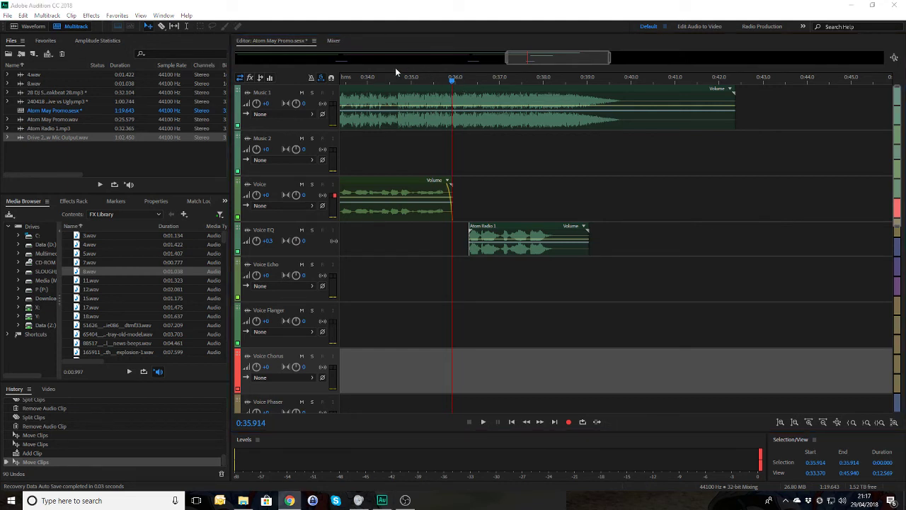
pyautogui.click(378, 82)
pyautogui.press('space')
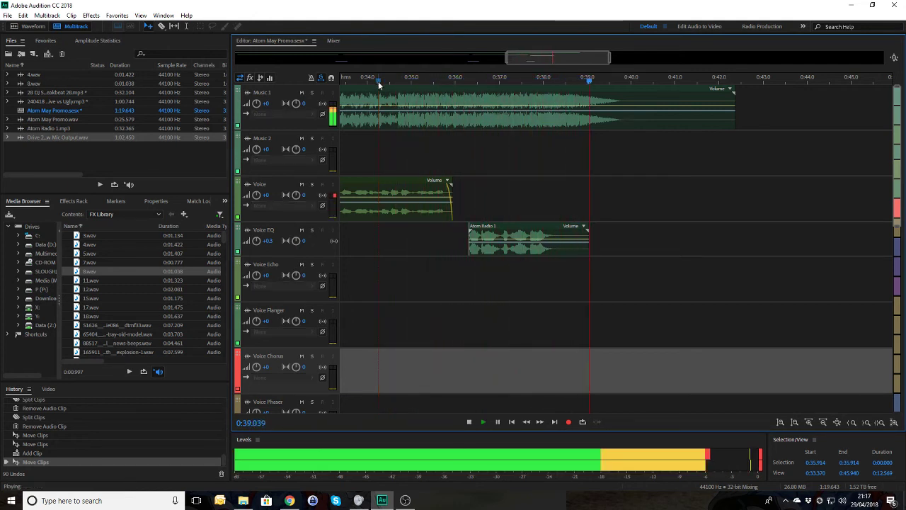
pyautogui.press('space')
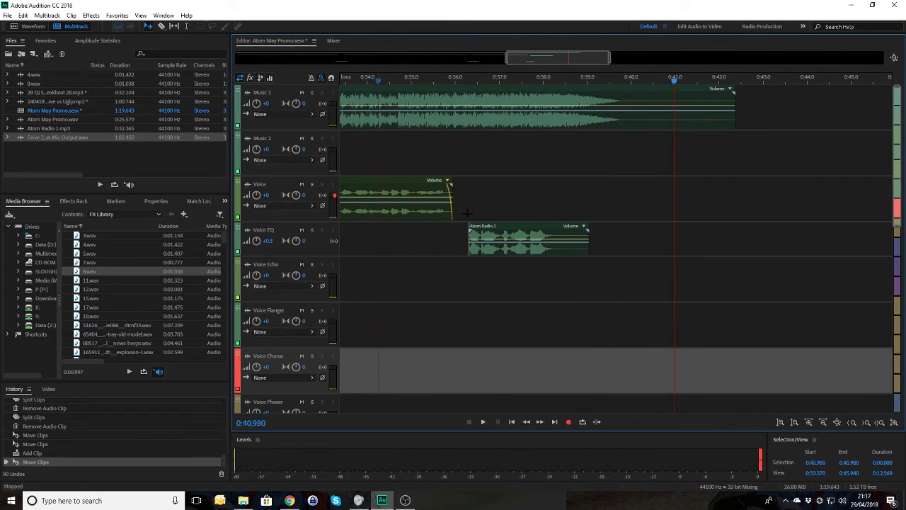
# Step: Expand the Voice EQ automation lane and add volume keyframes fading the track to silence from about 0:38.8 to 0:39.7
pyautogui.click(421, 245)
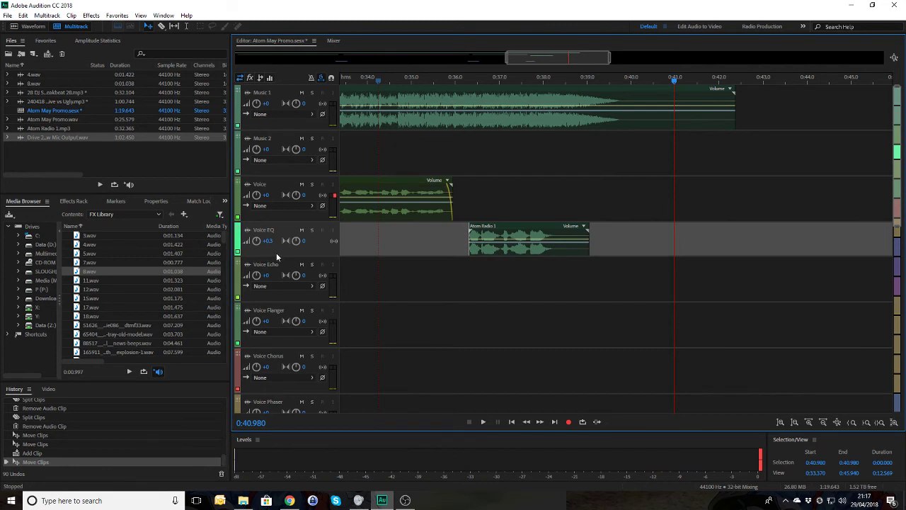
pyautogui.scroll(3, 281, 250)
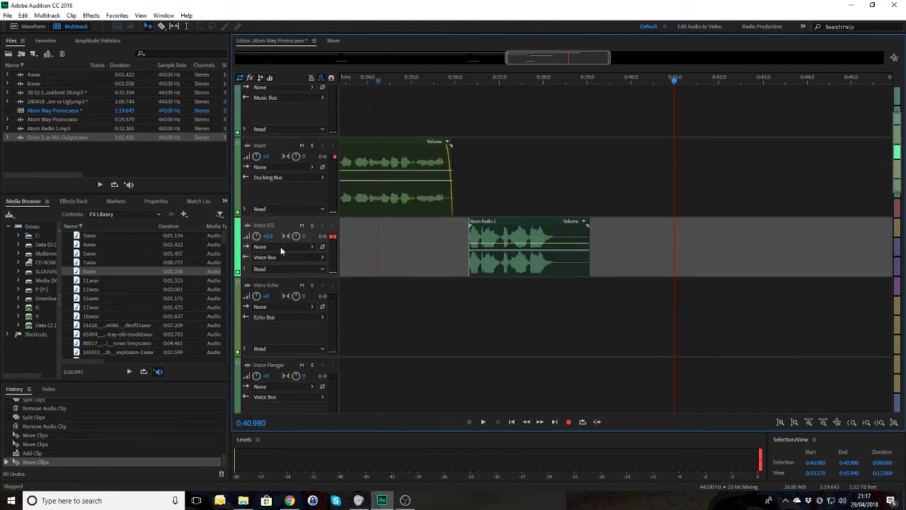
pyautogui.click(245, 270)
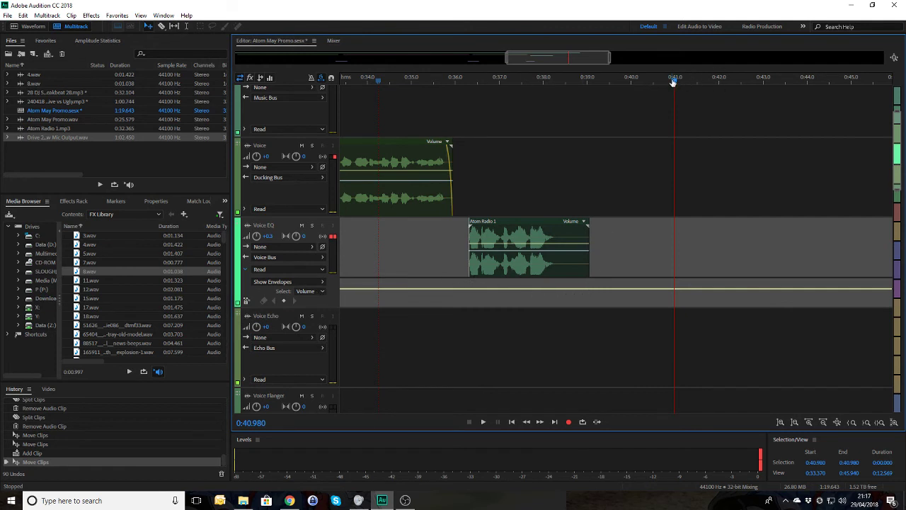
pyautogui.moveTo(673, 82); pyautogui.dragTo(497, 81)
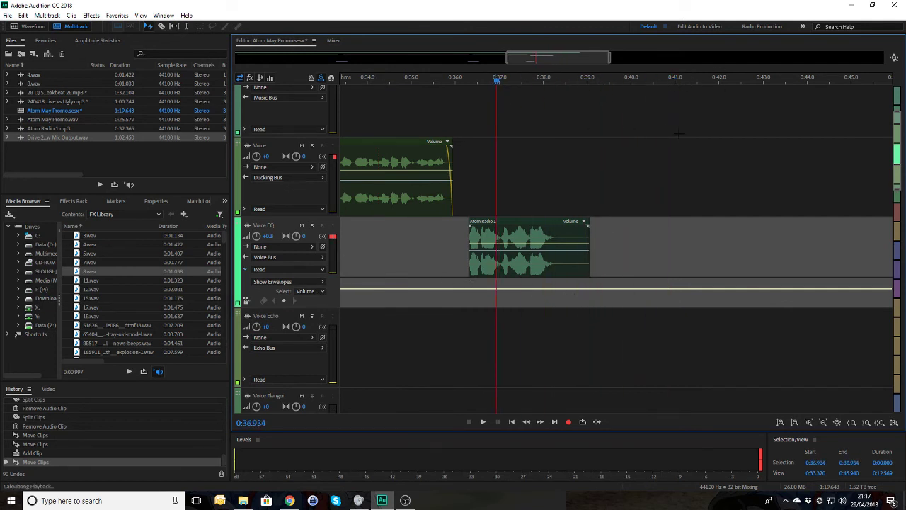
pyautogui.press('space')
pyautogui.click(580, 288)
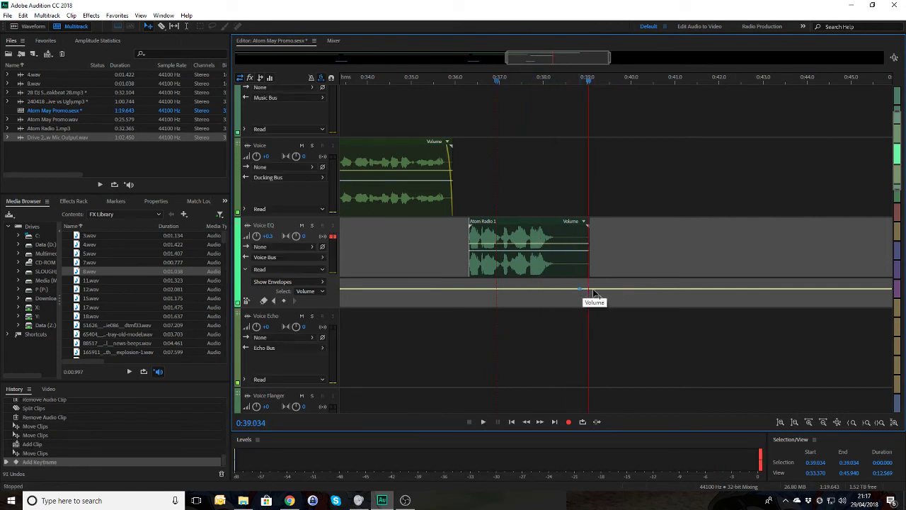
pyautogui.moveTo(622, 289); pyautogui.dragTo(619, 326)
# Step: Play from 0:37.234 to check the Voice EQ fade-out after the ident
pyautogui.click(510, 81)
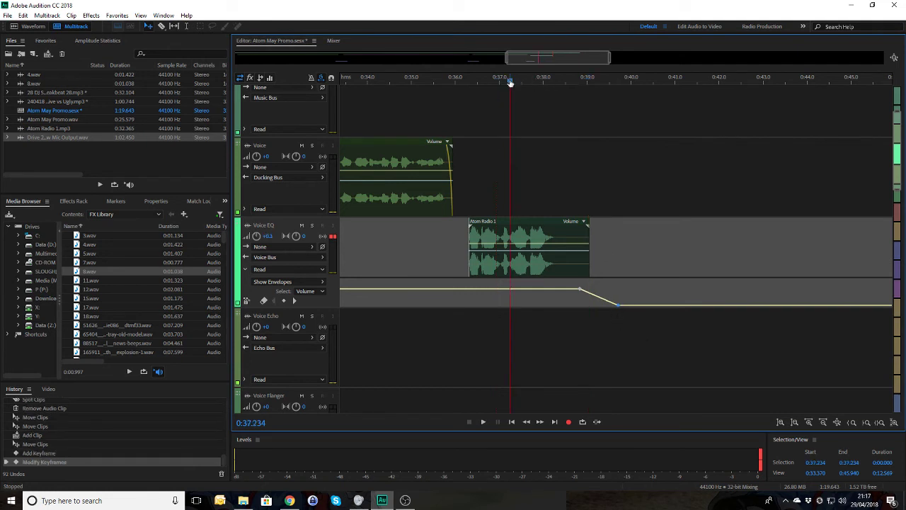
pyautogui.press('space')
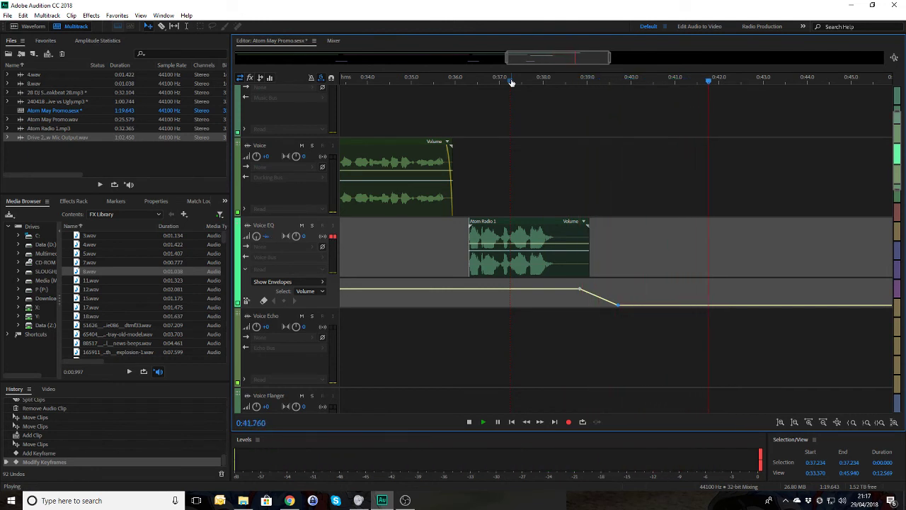
pyautogui.press('space')
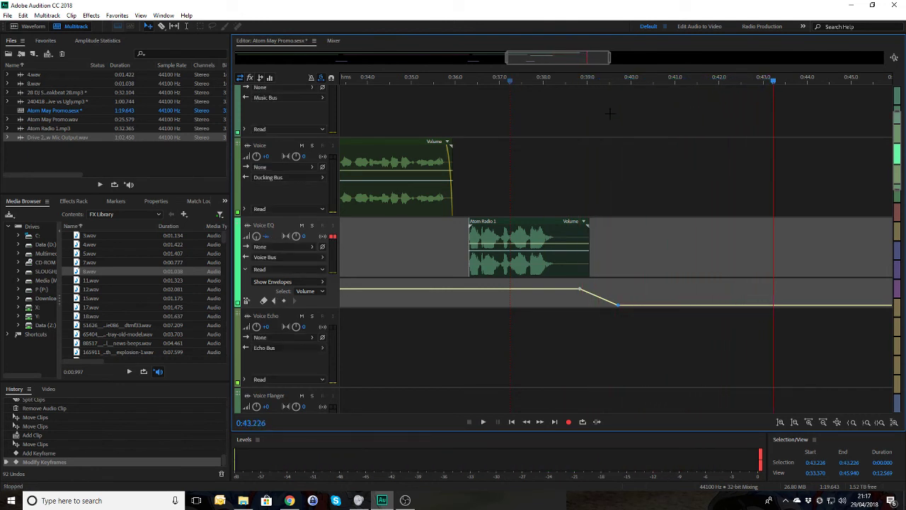
# Step: Show the whole session and spot-check the mix by playing from 0:00.272, 0:13.874 and 0:29.449
pyautogui.scroll(3, 566, 248)
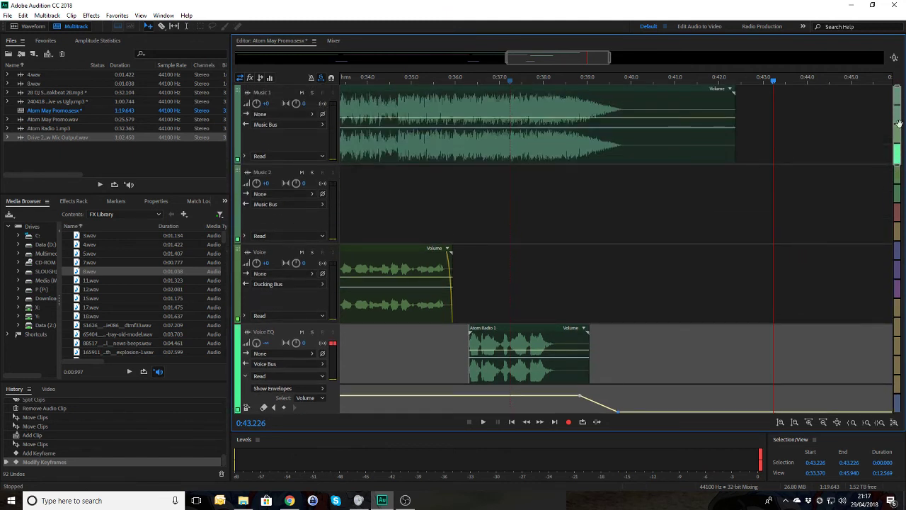
pyautogui.click(570, 205)
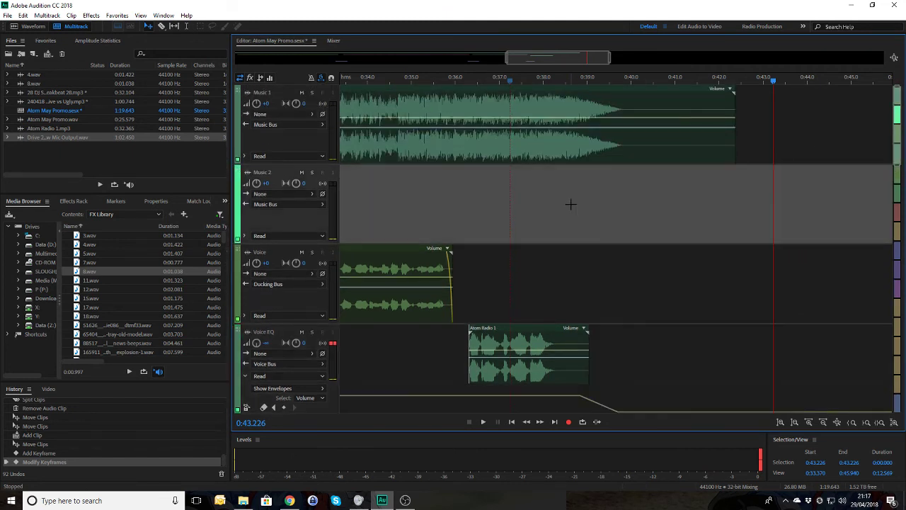
pyautogui.press('\\')
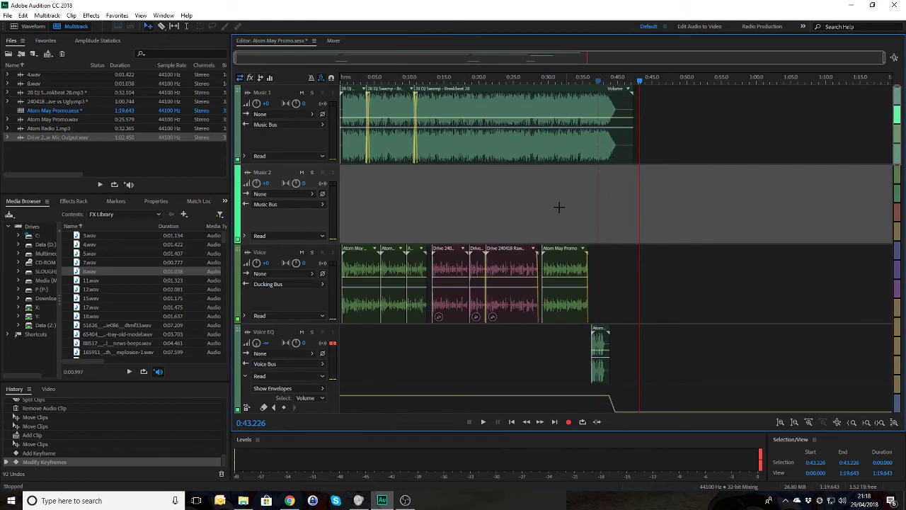
pyautogui.click(343, 84)
pyautogui.press('space')
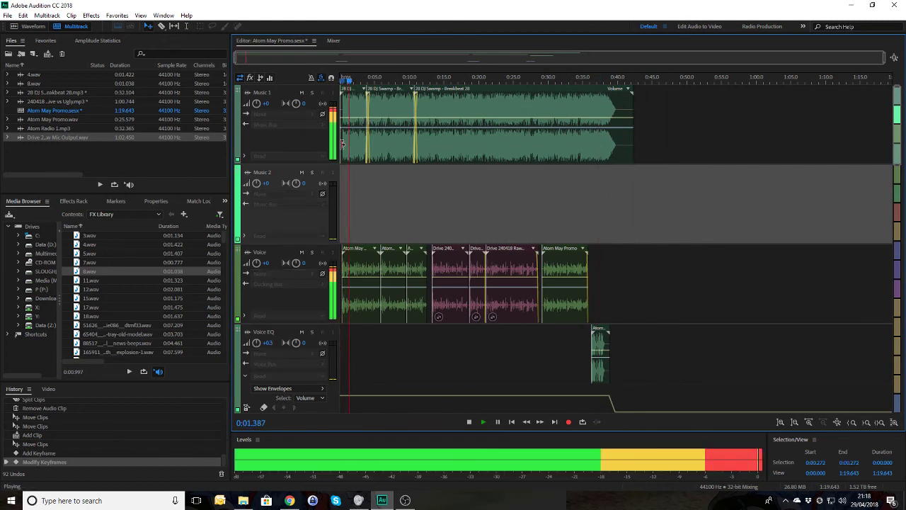
pyautogui.press('space')
pyautogui.click(437, 80)
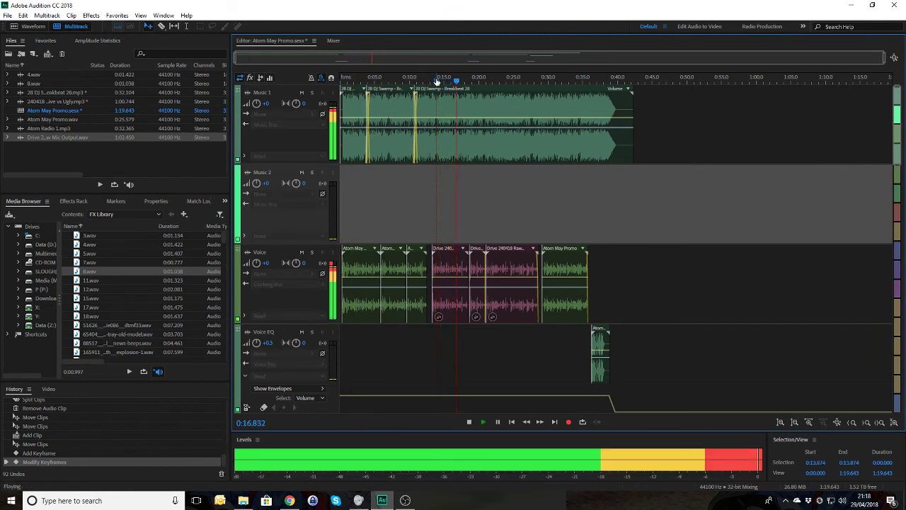
pyautogui.press('space')
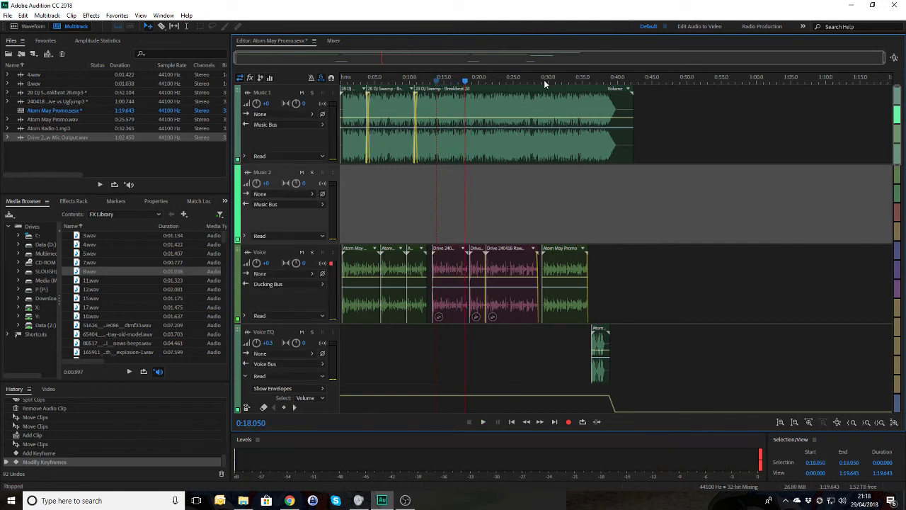
pyautogui.click(544, 79)
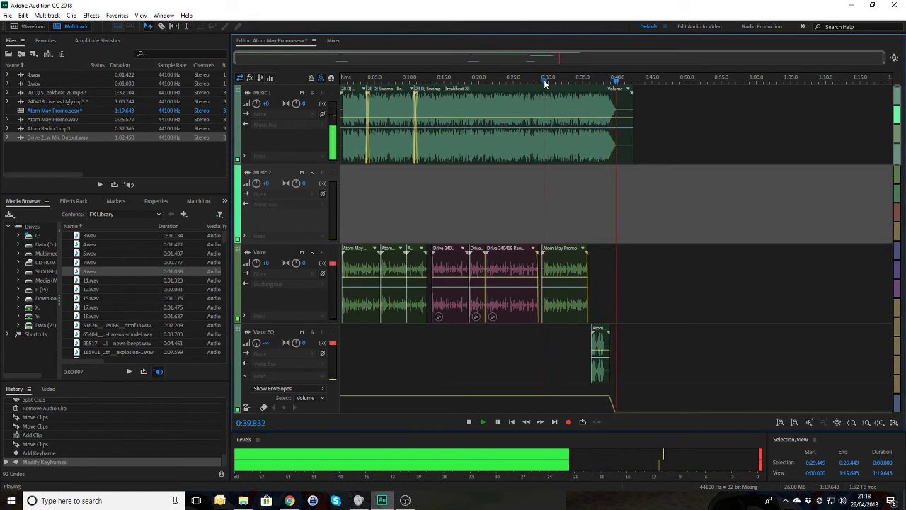
pyautogui.press('space')
# Step: Return the playhead to the session start, and play the promo's closing section from 0:28.769
pyautogui.press('Home')
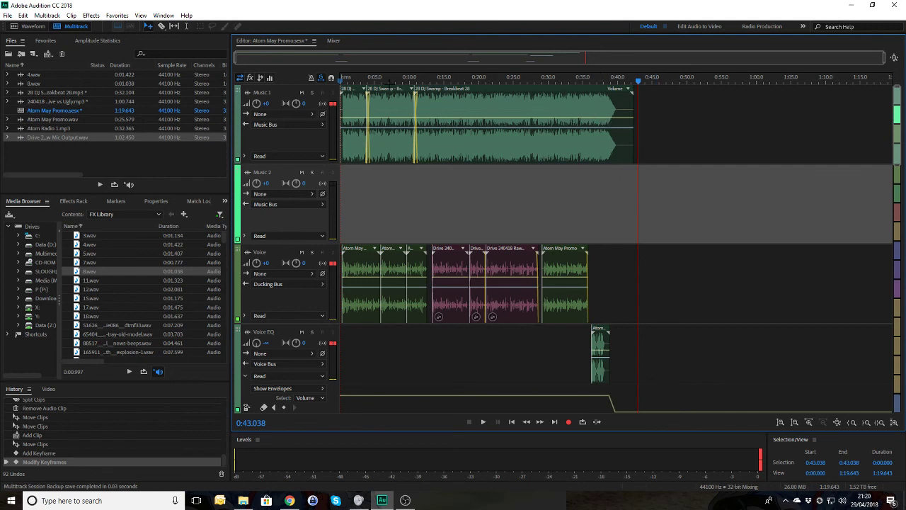
pyautogui.moveTo(365, 83); pyautogui.dragTo(327, 87)
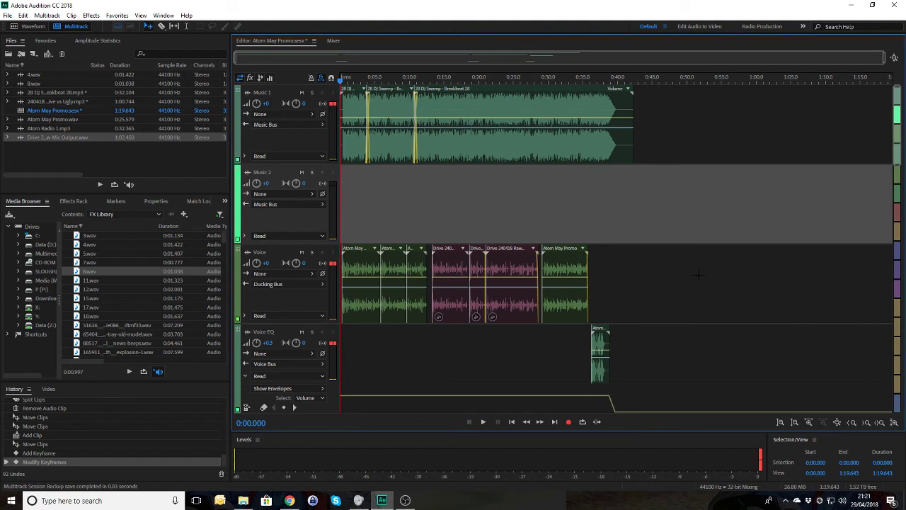
pyautogui.click(541, 82)
pyautogui.press('space')
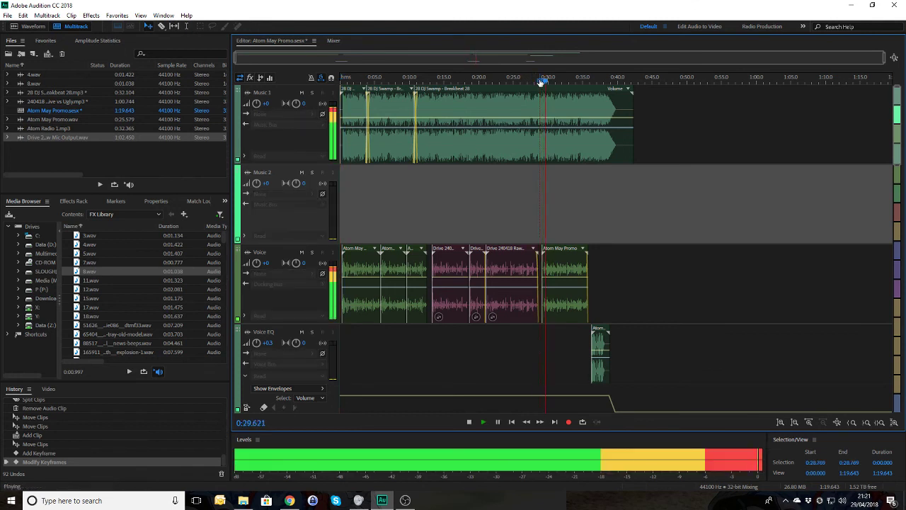